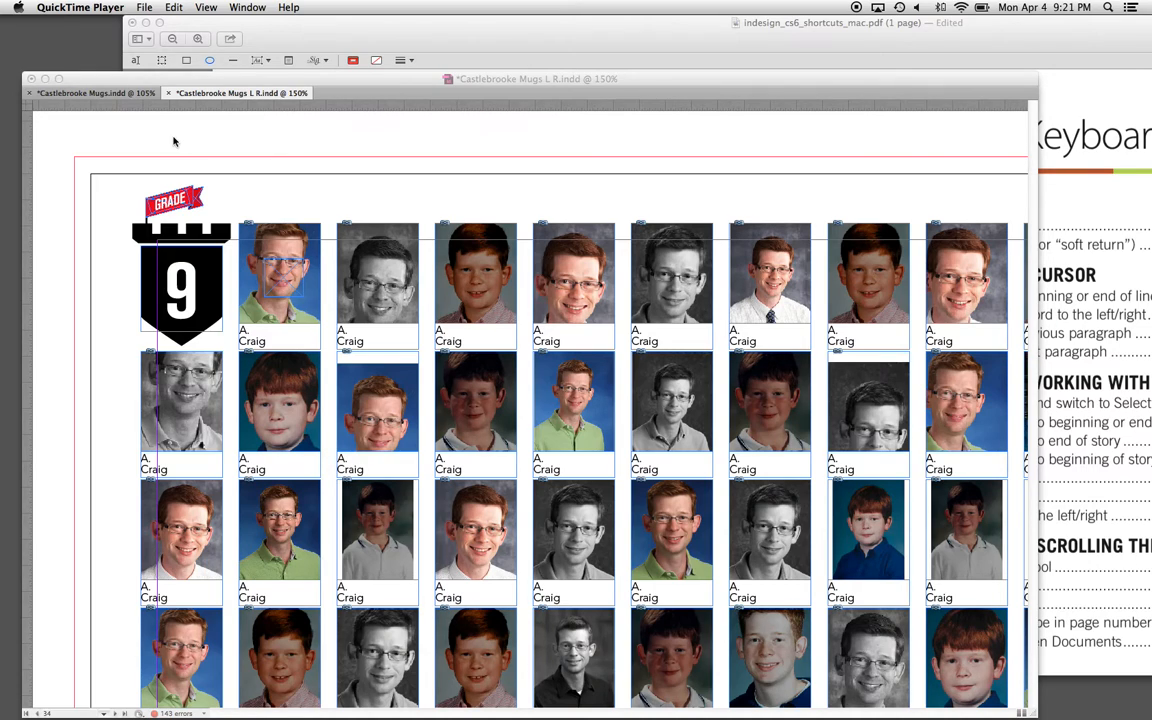
Zoom in on the first grade 9 portrait beside the badge and turn on Overprint Preview
scroll(224, 184, "down", 2)
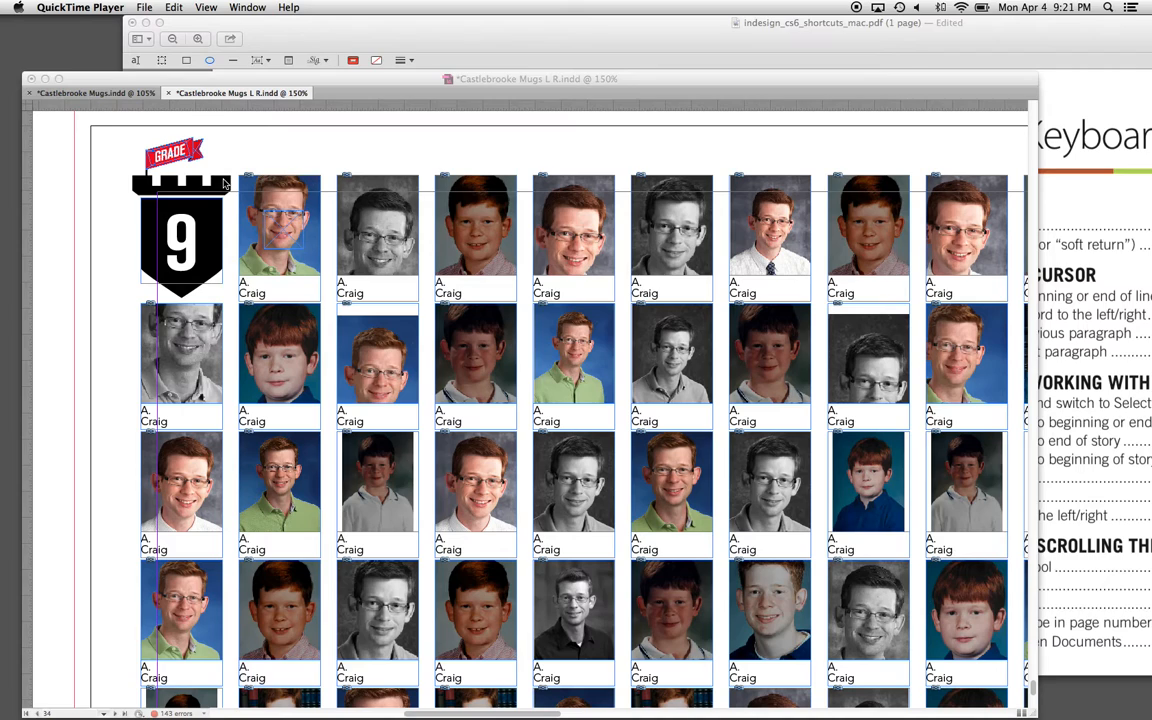
left_click(265, 197)
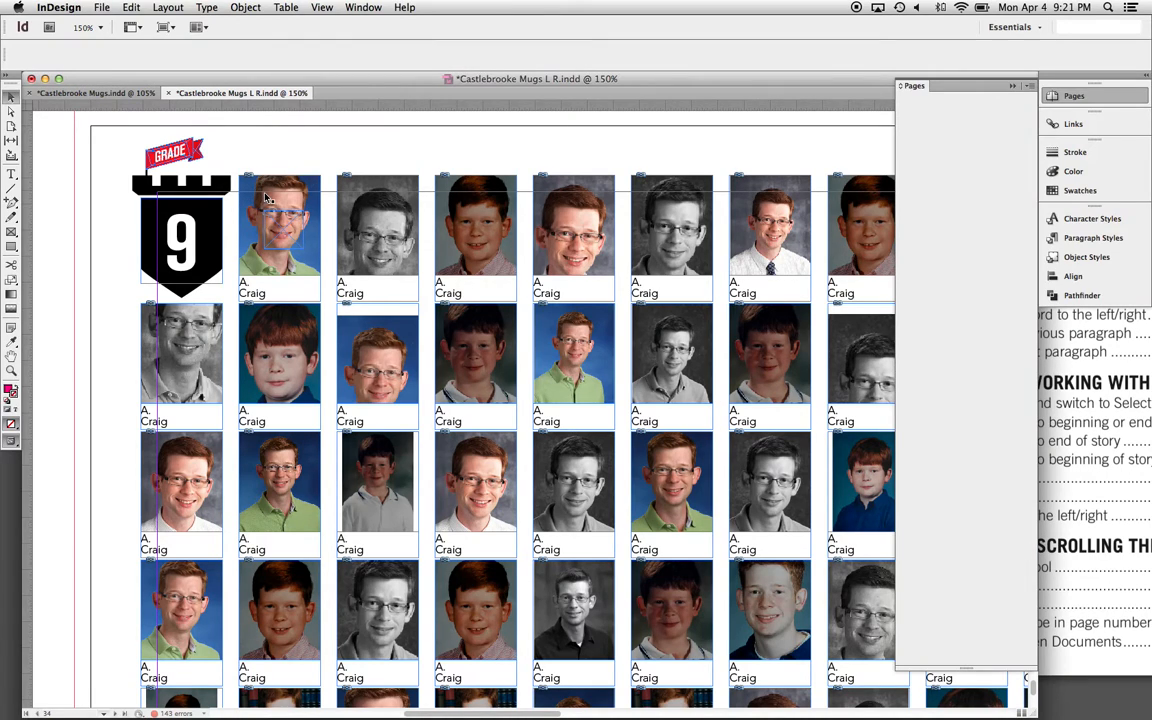
left_click_drag(206, 150, 336, 261)
left_click(321, 7)
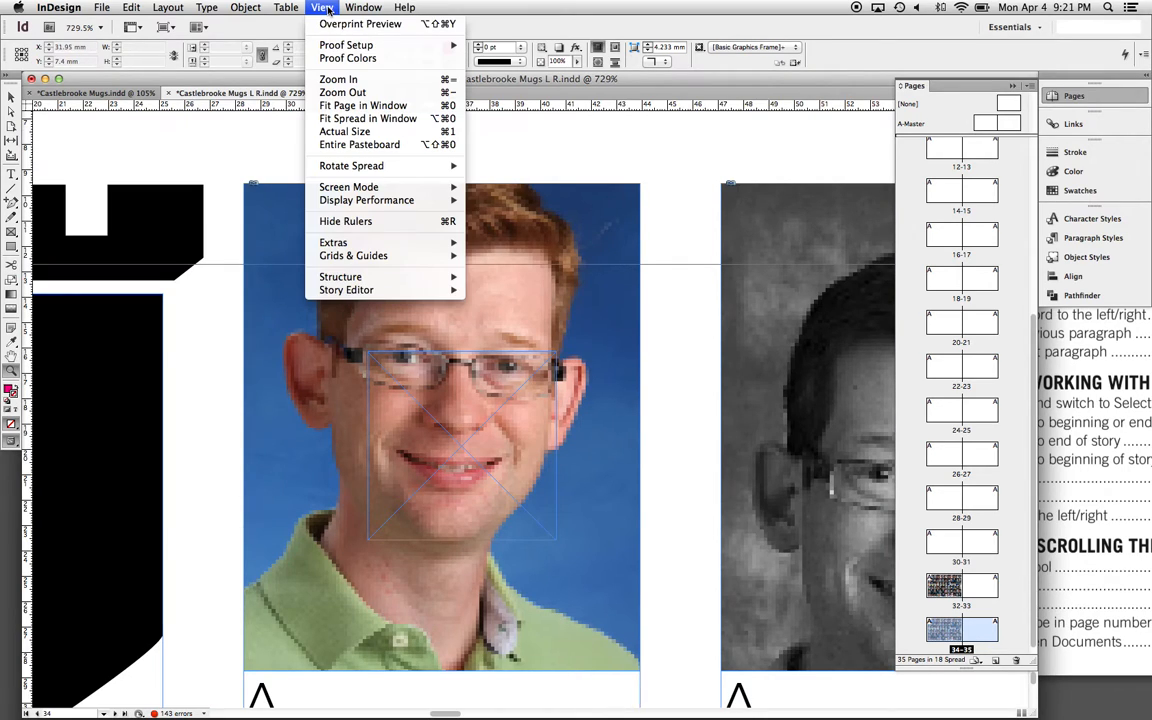
left_click(302, 24)
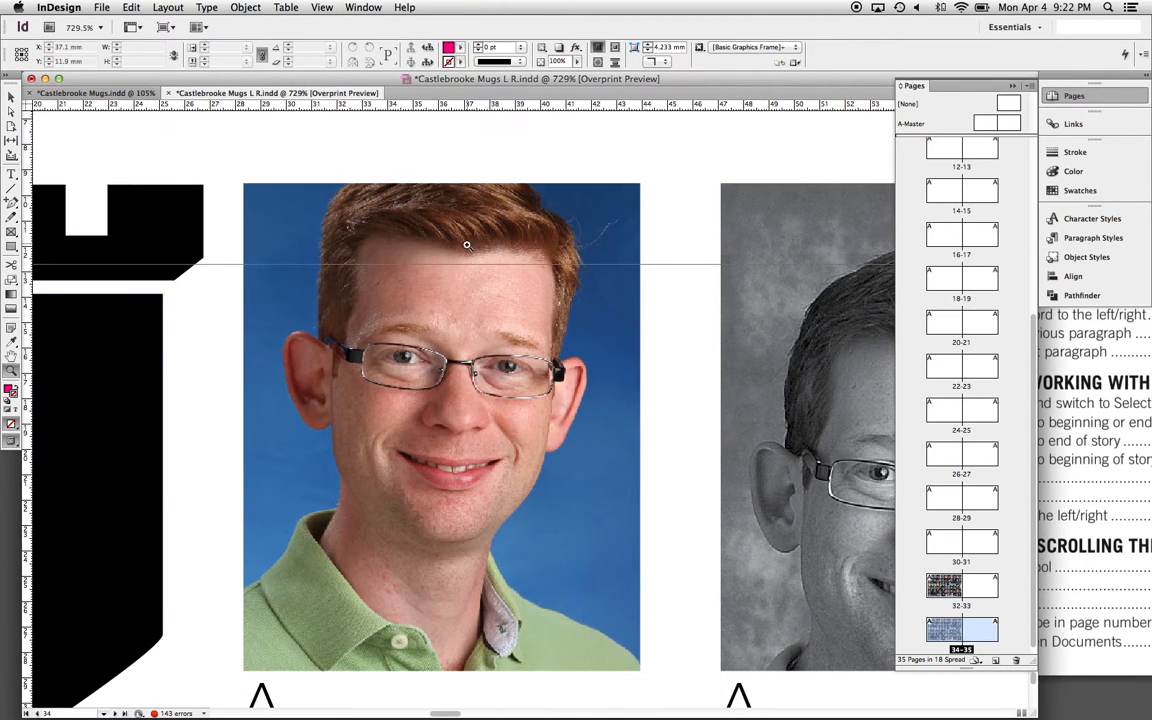
Examine the head sizes and cropping of the portraits along the first row at close zoom
key("h")
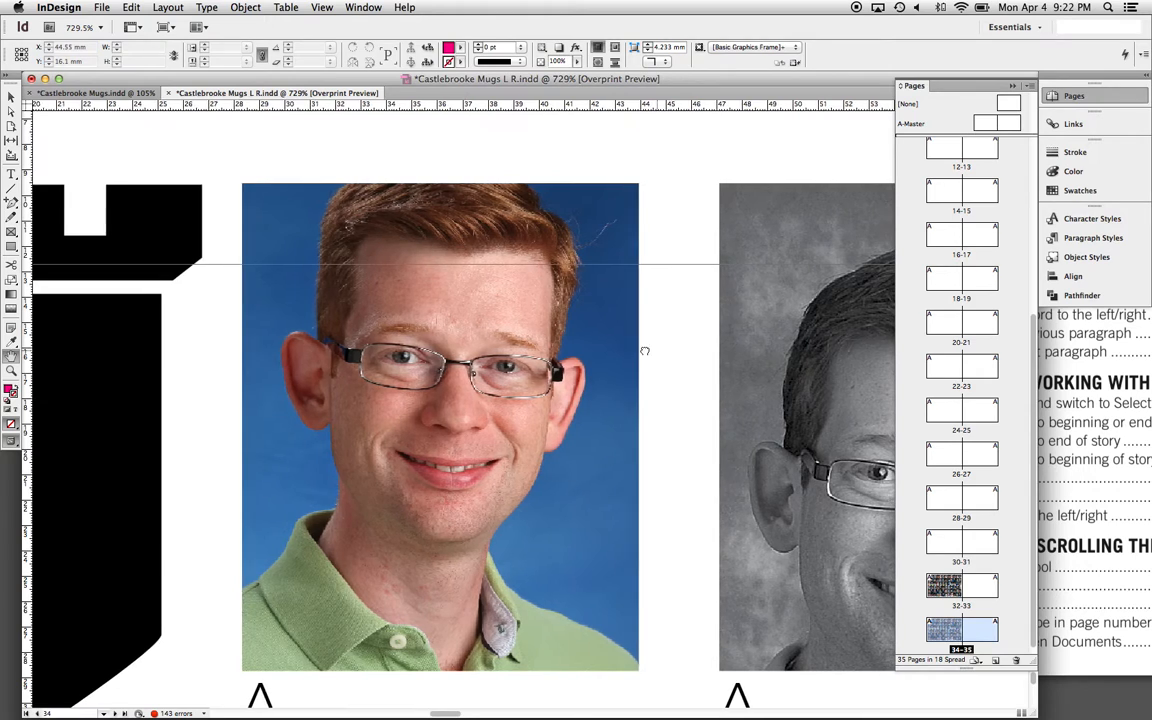
left_click_drag(637, 346, 201, 315)
left_click_drag(585, 336, 102, 320)
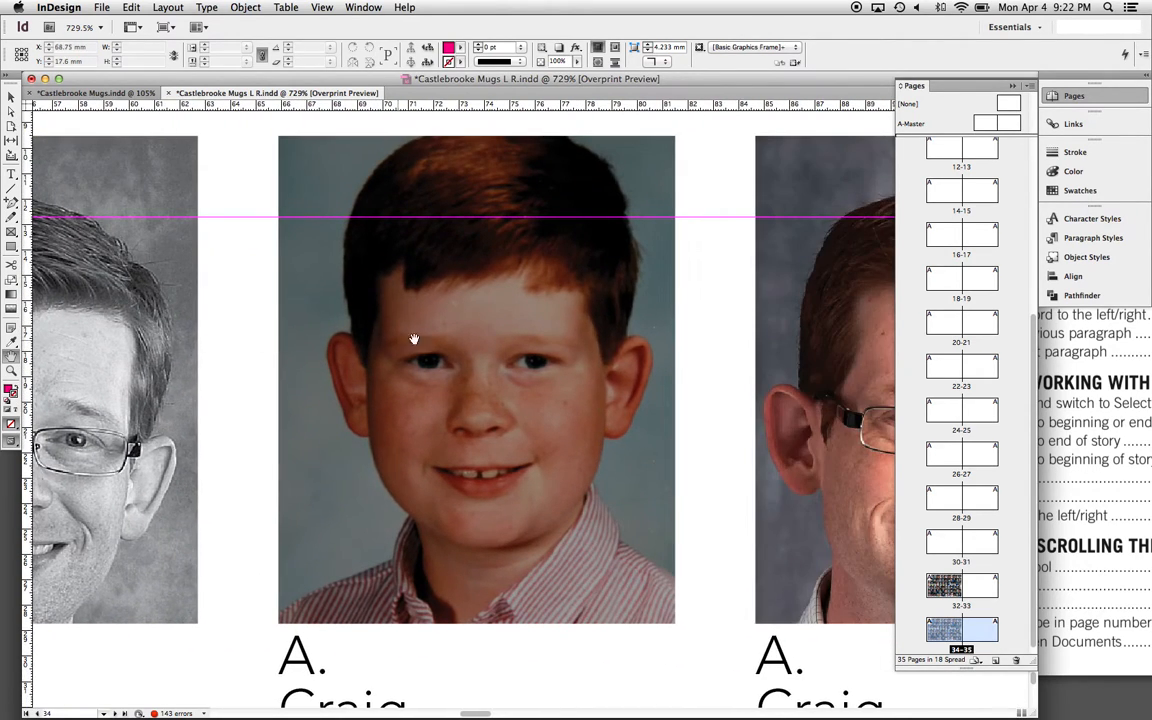
left_click_drag(486, 334, 109, 323)
left_click_drag(558, 321, 95, 358)
left_click_drag(514, 352, 353, 356)
left_click_drag(754, 360, 388, 363)
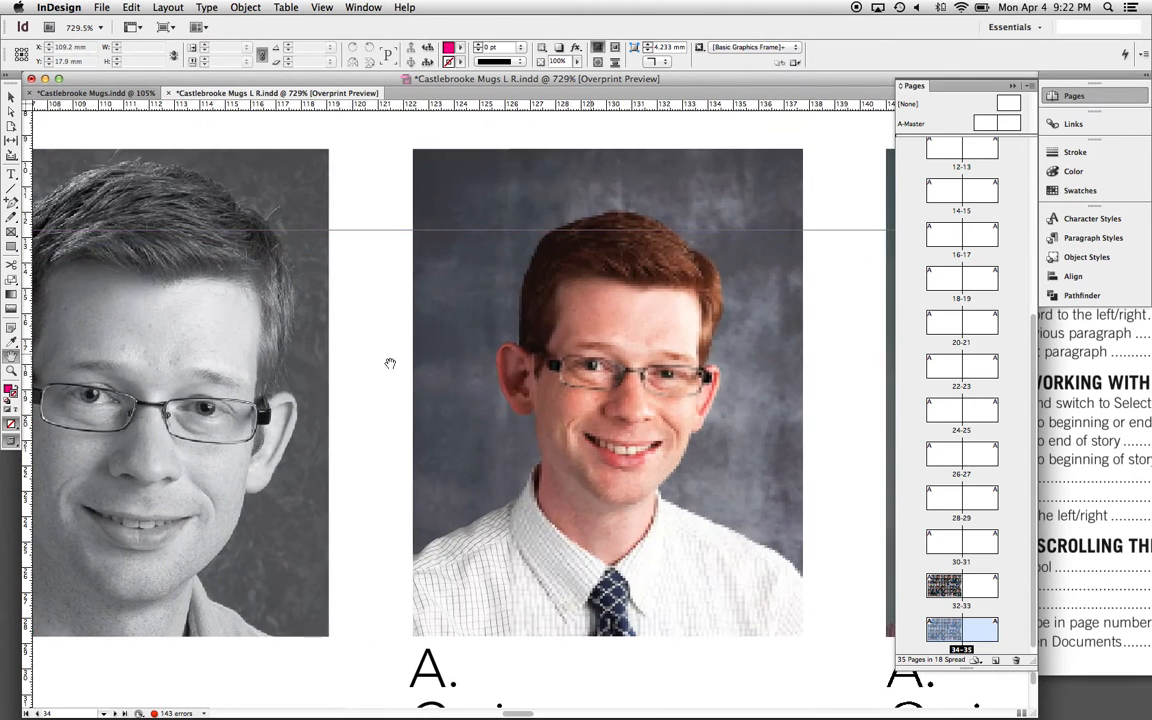
left_click_drag(770, 370, 418, 370)
left_click_drag(768, 372, 403, 366)
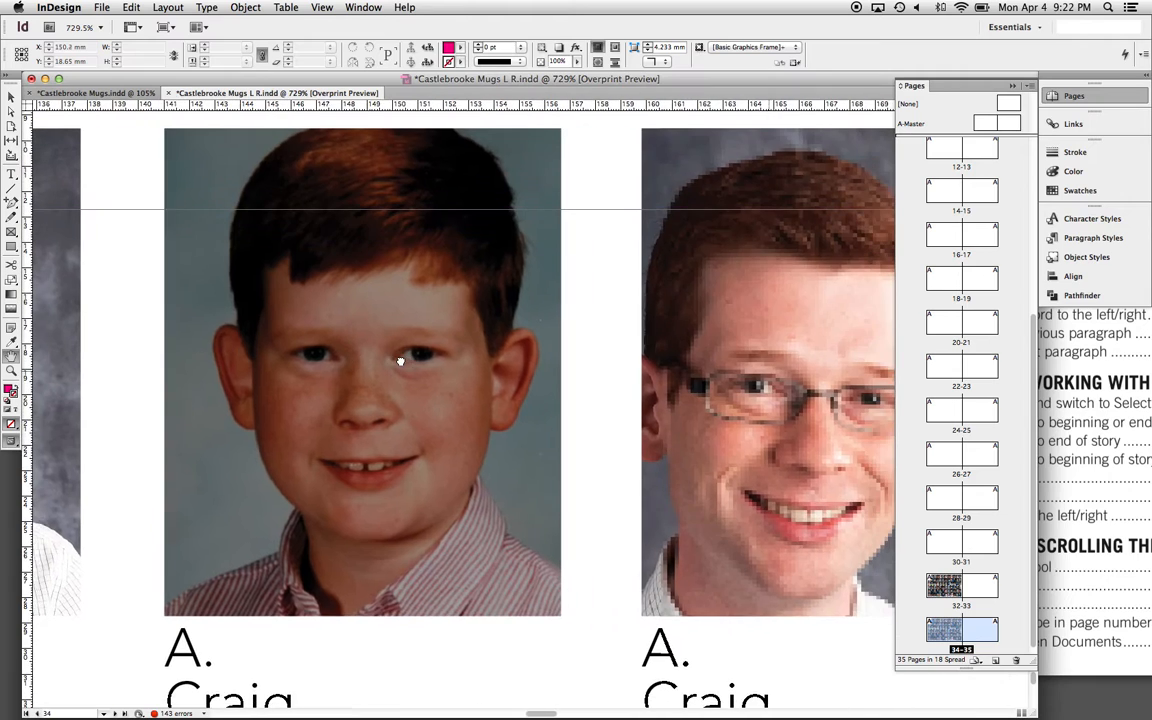
Spot-check the head size and framing of individual portraits in the second and last rows
key("super+minus")
key("super+minus")
key("super+minus")
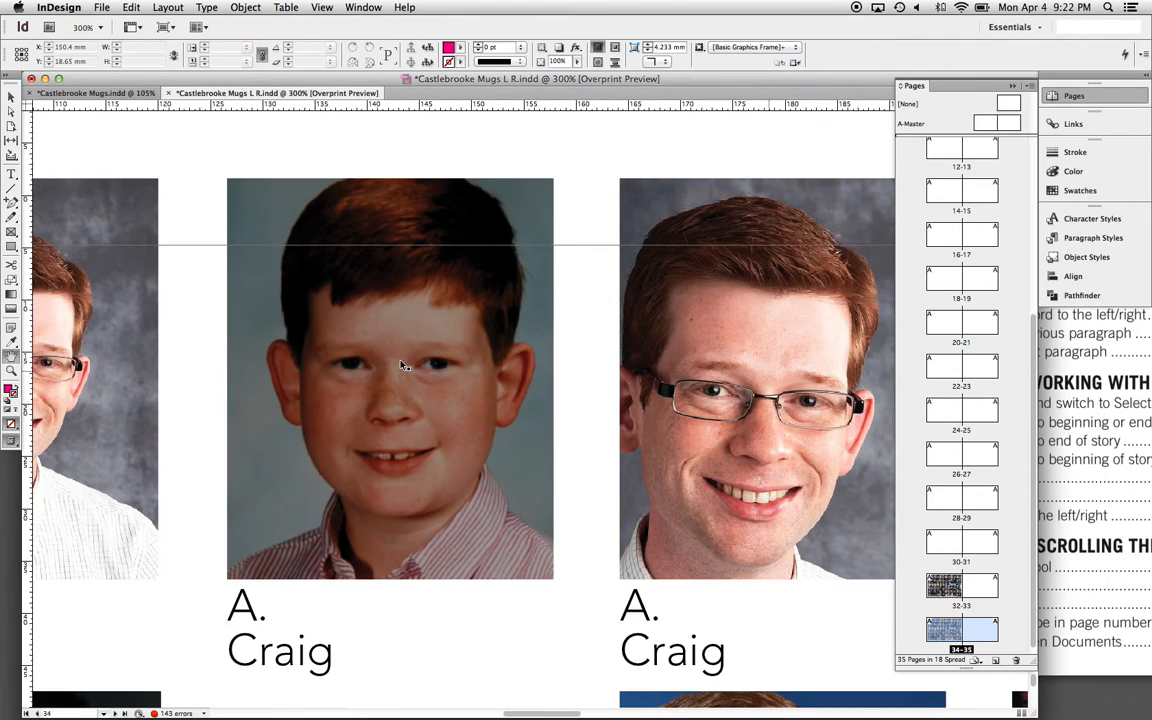
key("z")
left_click_drag(575, 426, 684, 553)
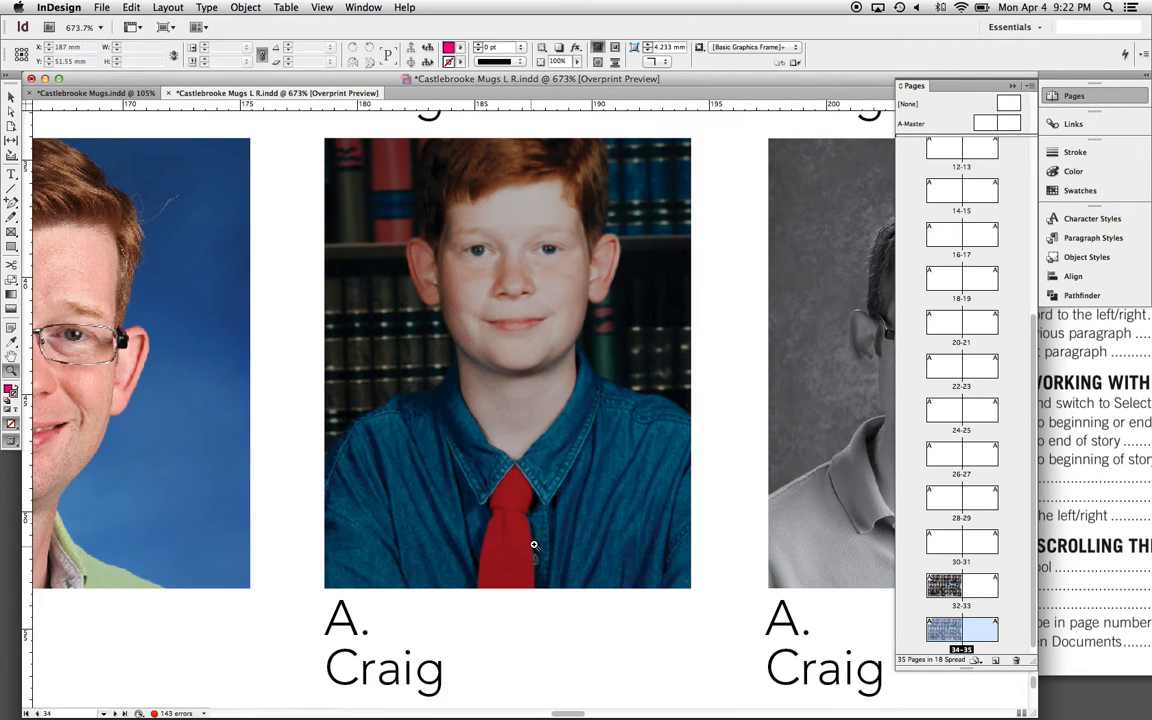
key("super+0")
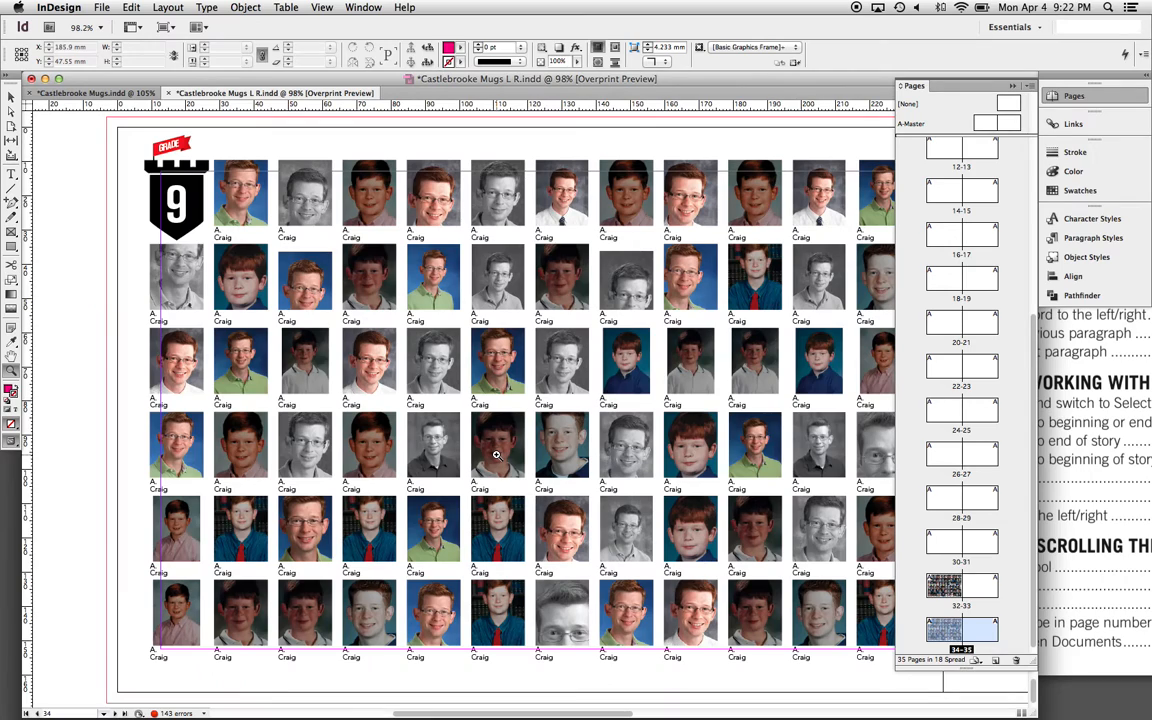
left_click_drag(243, 510, 334, 604)
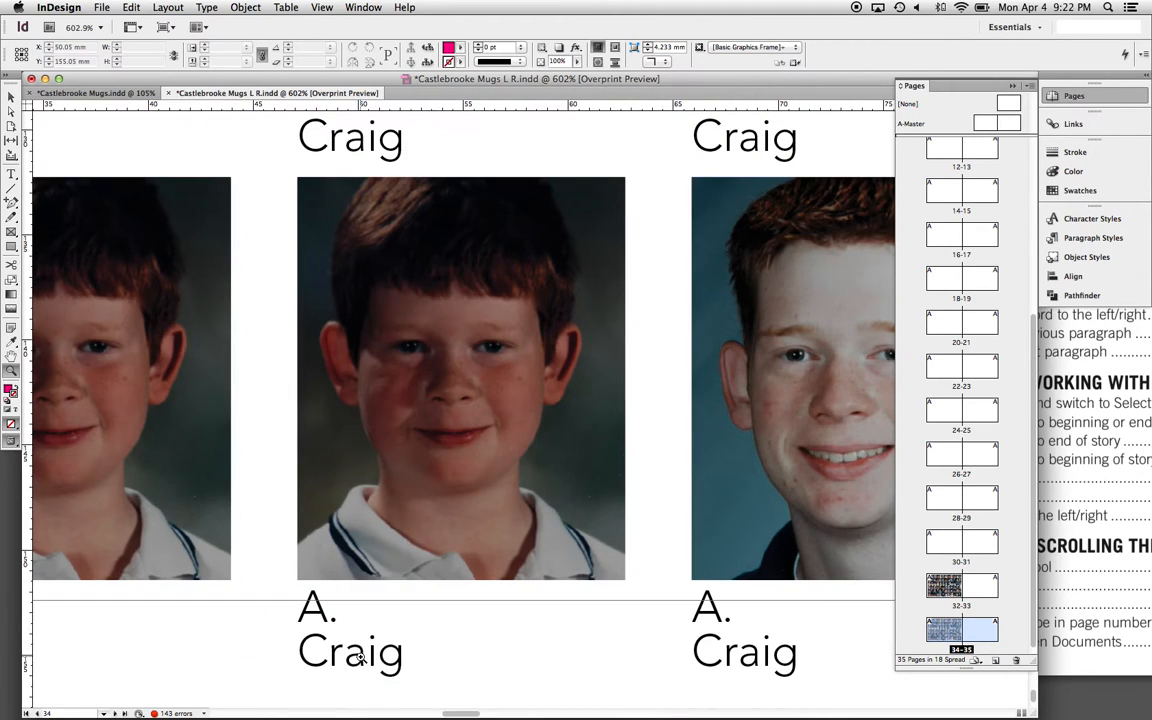
left_click_drag(571, 599, 354, 591)
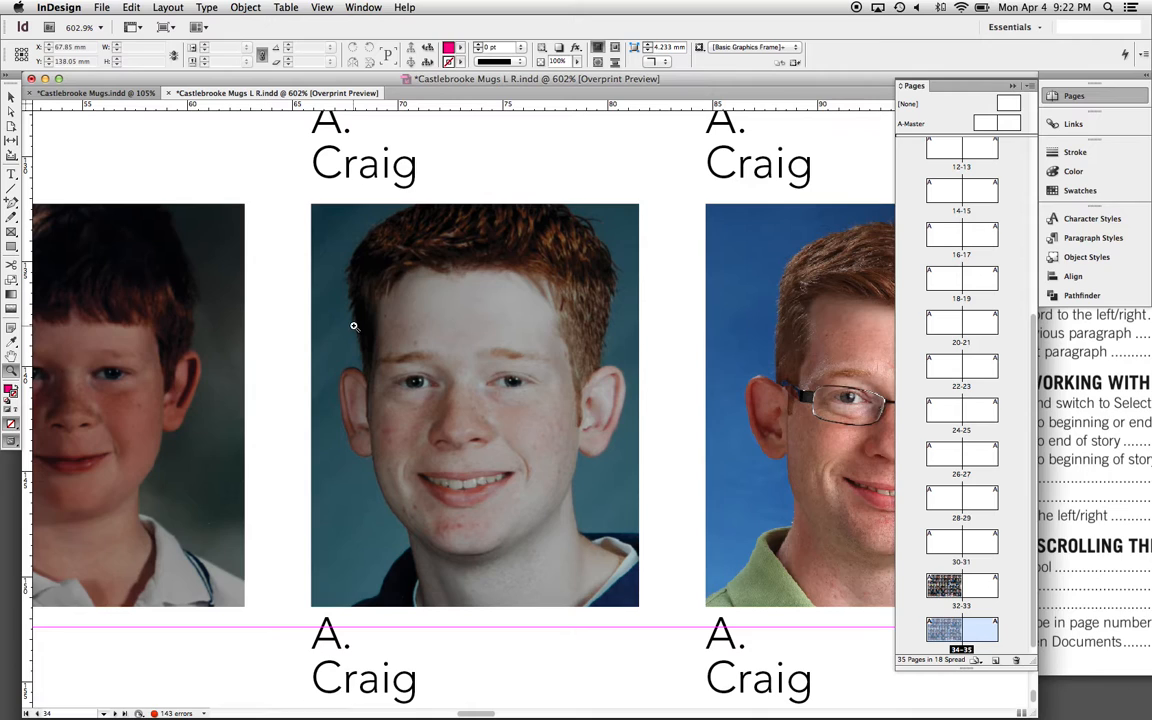
key("super+0")
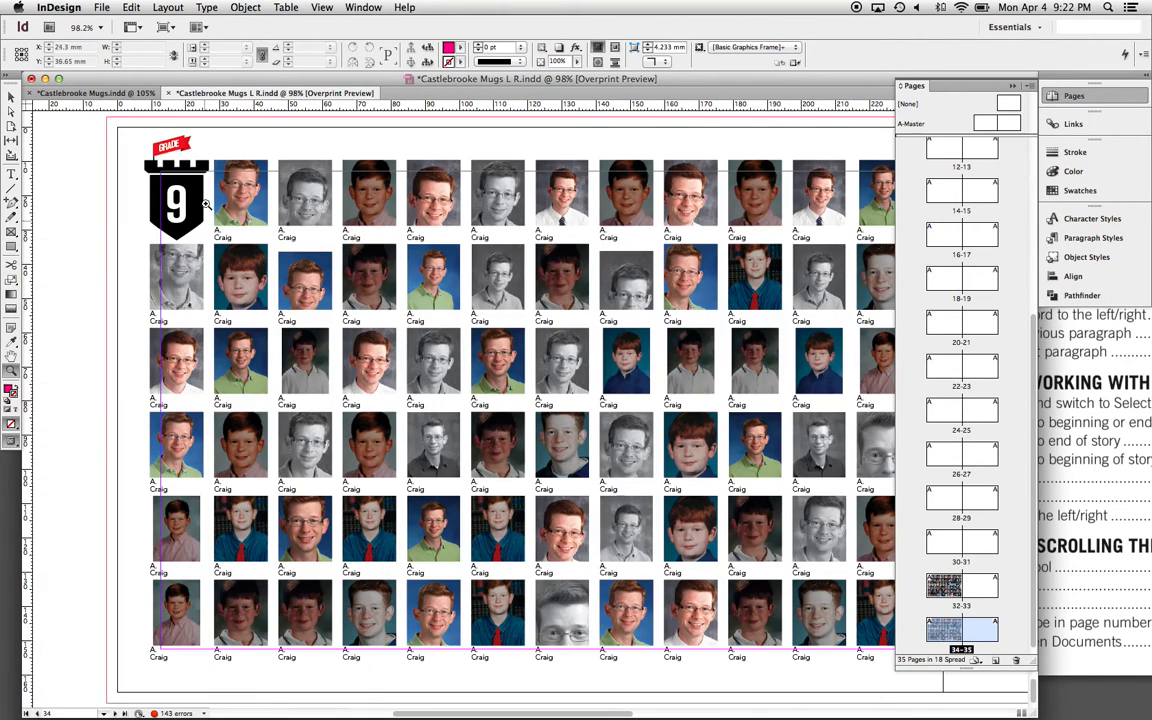
Shift the first grade 9 portrait's image within its frame, and fit the content proportionally to the frame
left_click_drag(205, 142, 279, 250)
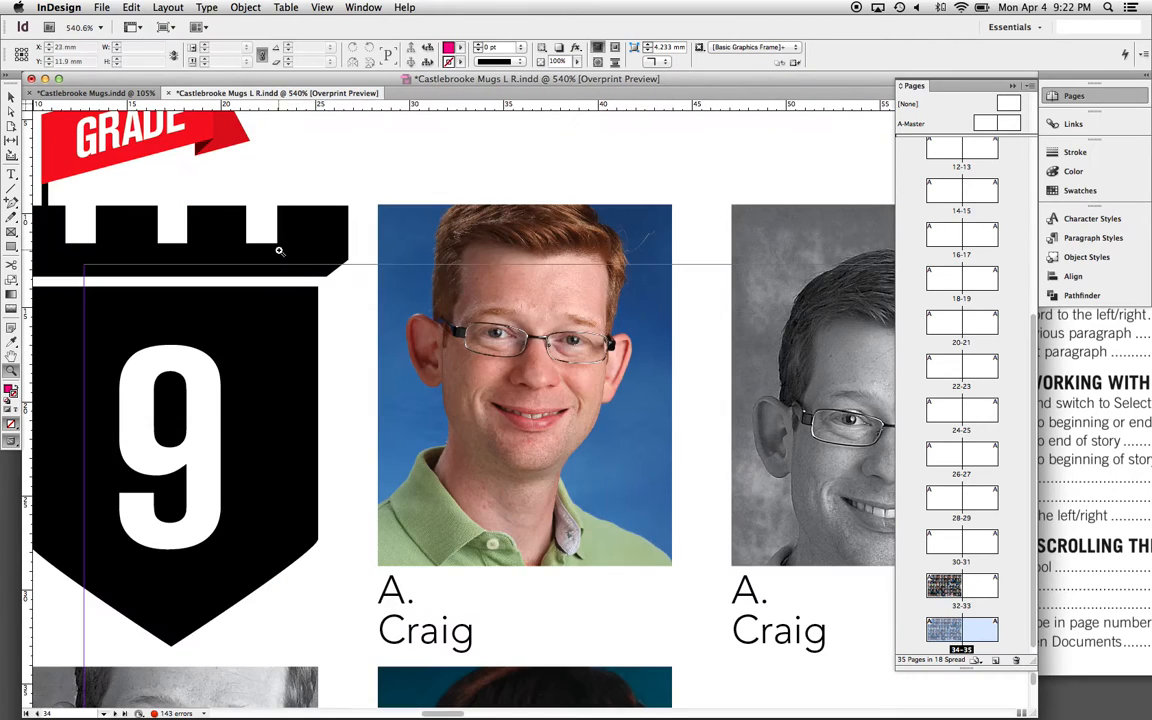
left_click(11, 112)
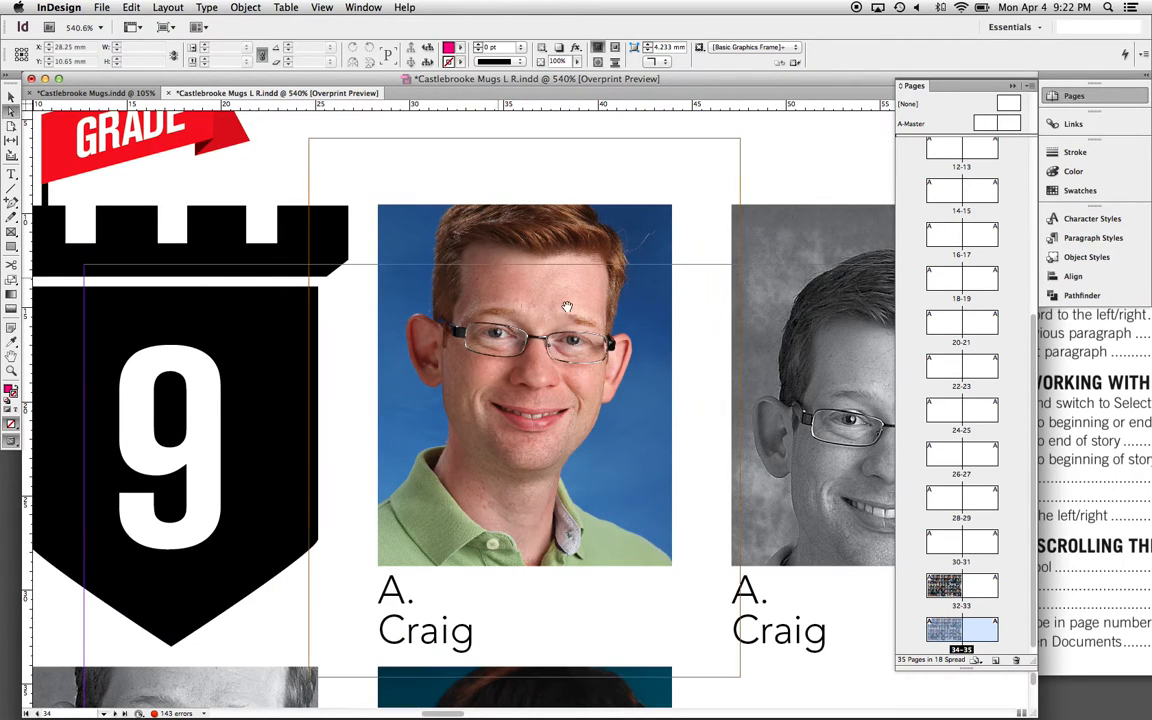
left_click_drag(575, 328, 535, 309)
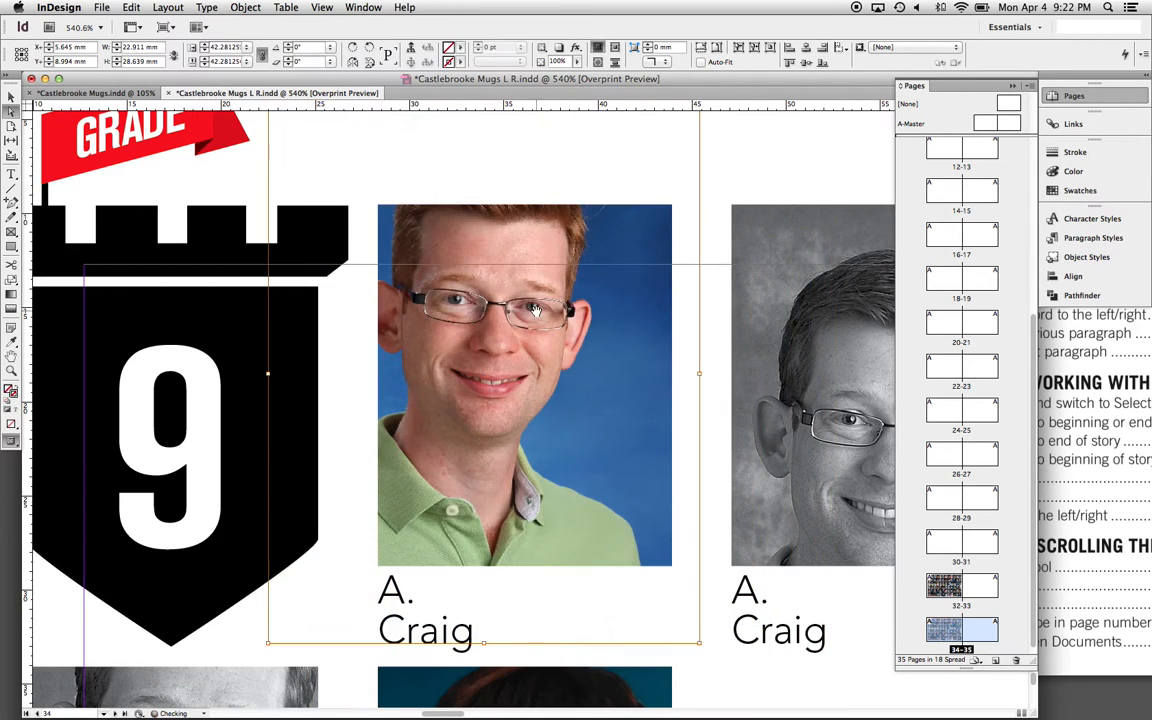
right_click(532, 309)
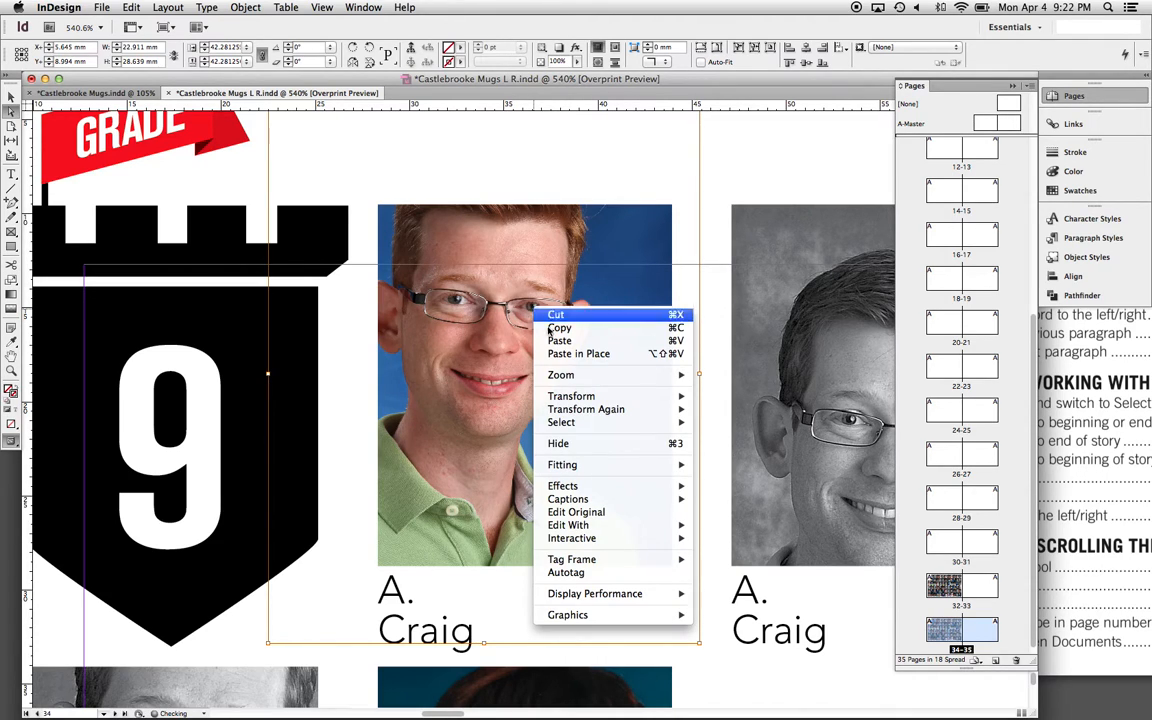
mouse_move(579, 465)
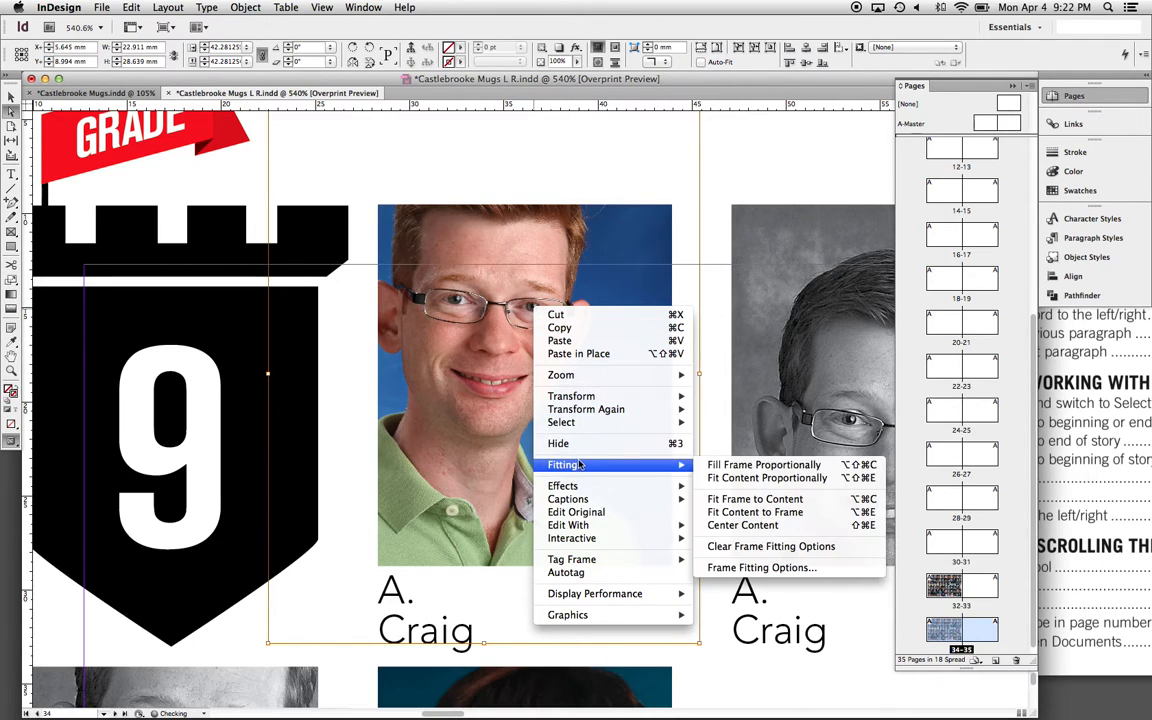
left_click(742, 482)
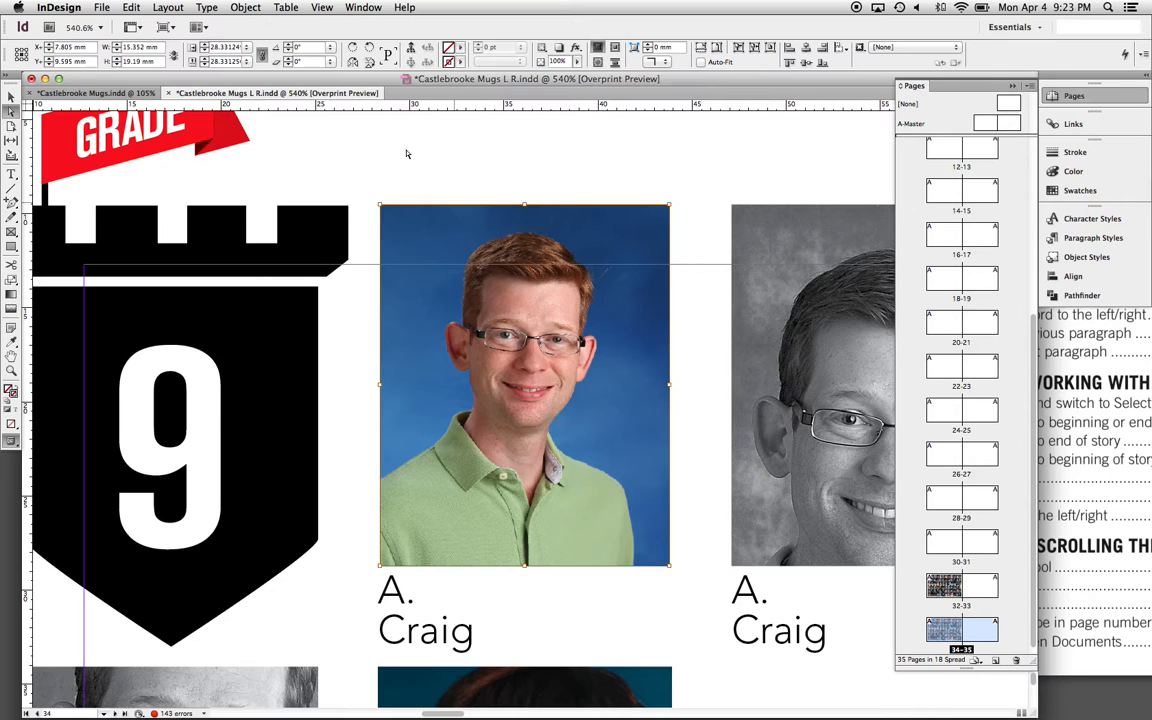
Turn off Overprint Preview, and enlarge the first portrait's image to about 21 x 26.25 mm, repositioning it within its frame
left_click(334, 12)
left_click(330, 23)
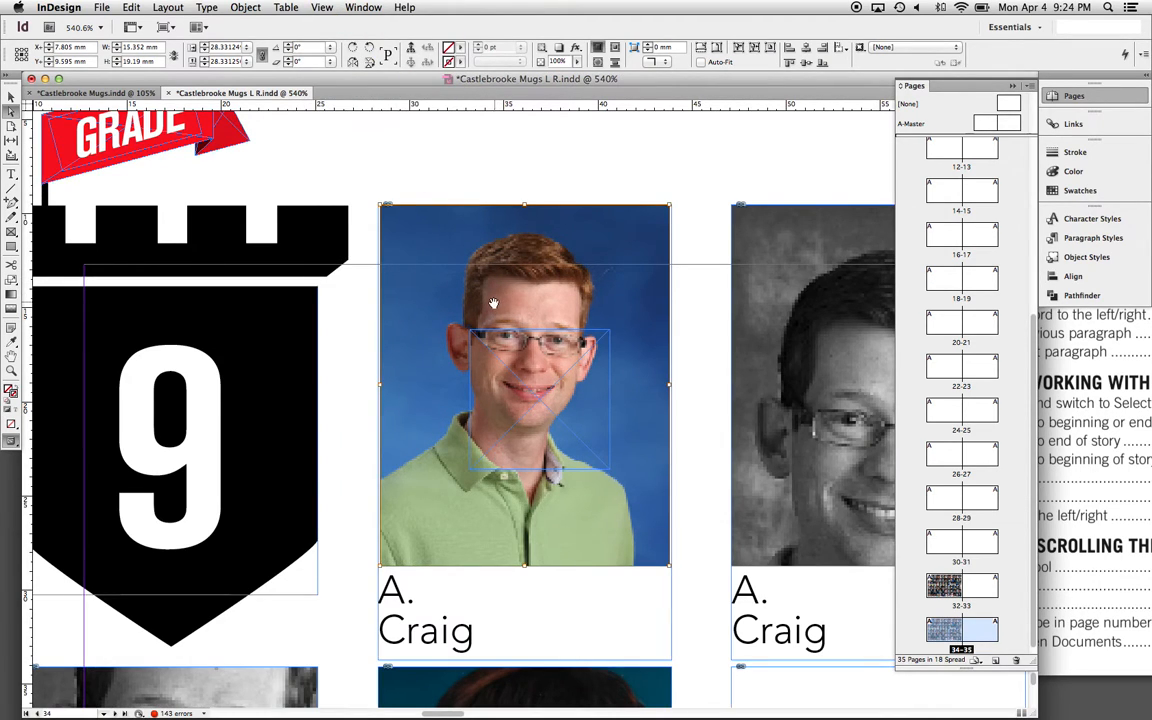
left_click_drag(489, 314, 446, 247)
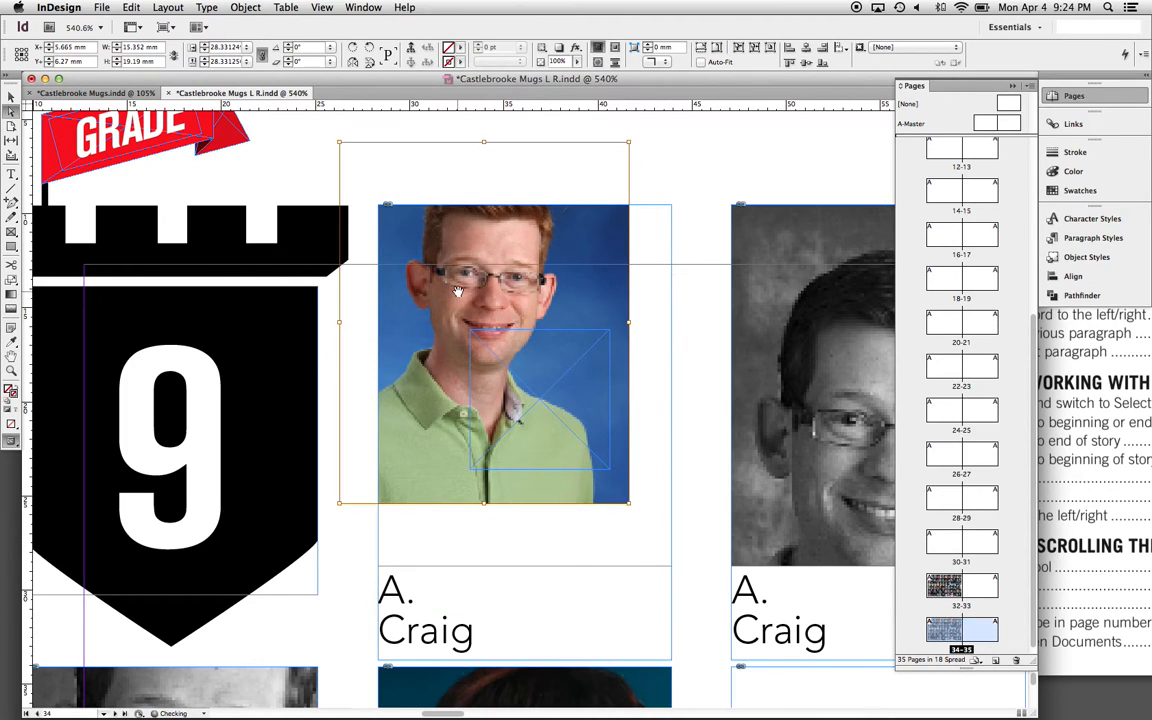
left_click_drag(629, 504, 738, 600)
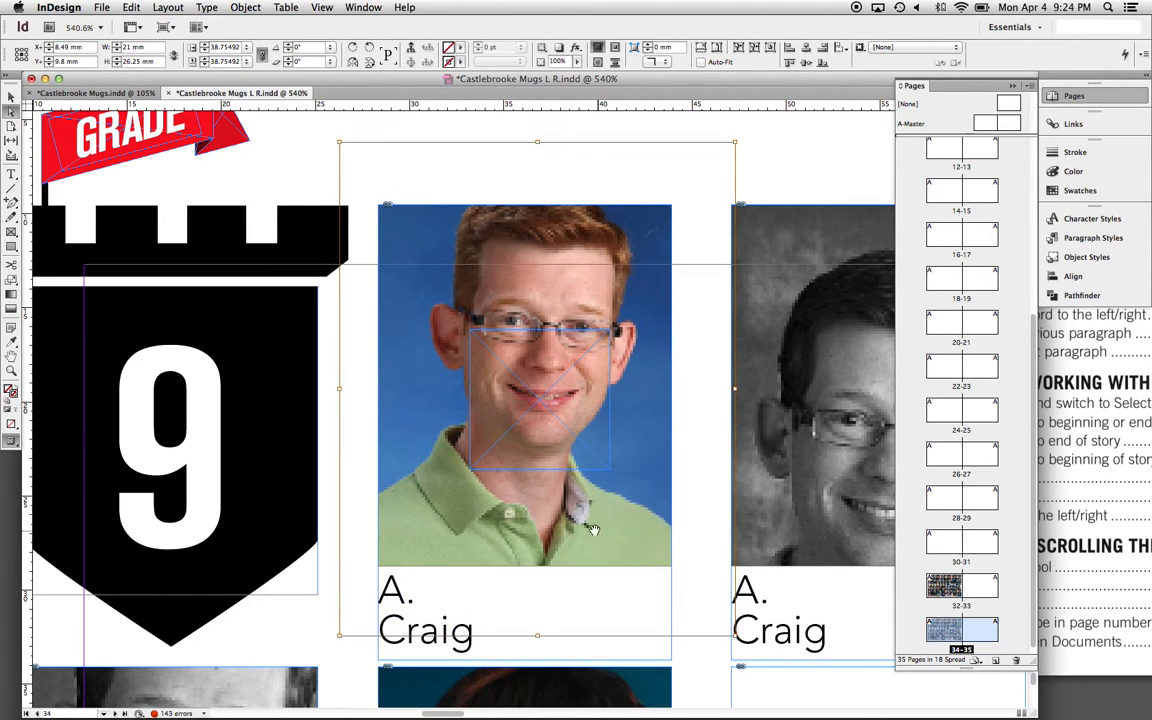
left_click_drag(595, 528, 574, 528)
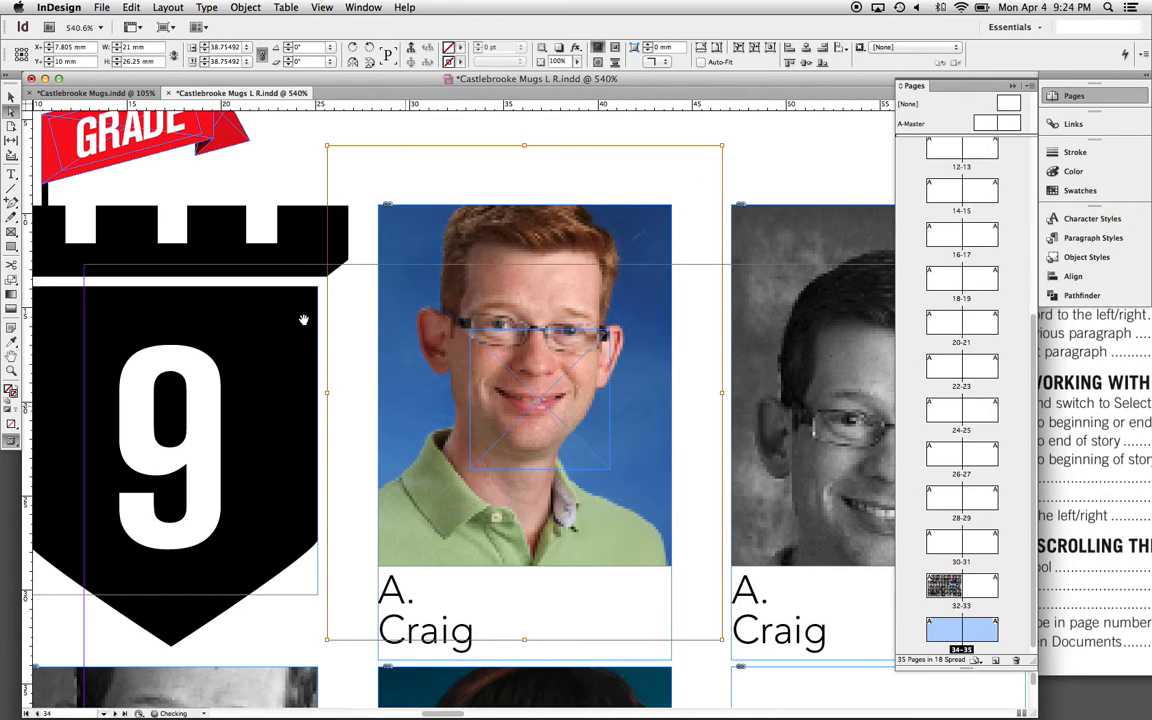
Set the horizontal and vertical scale of the first portrait's image to 42%
left_click(205, 44)
left_click(205, 44)
left_click(205, 44)
left_click(205, 44)
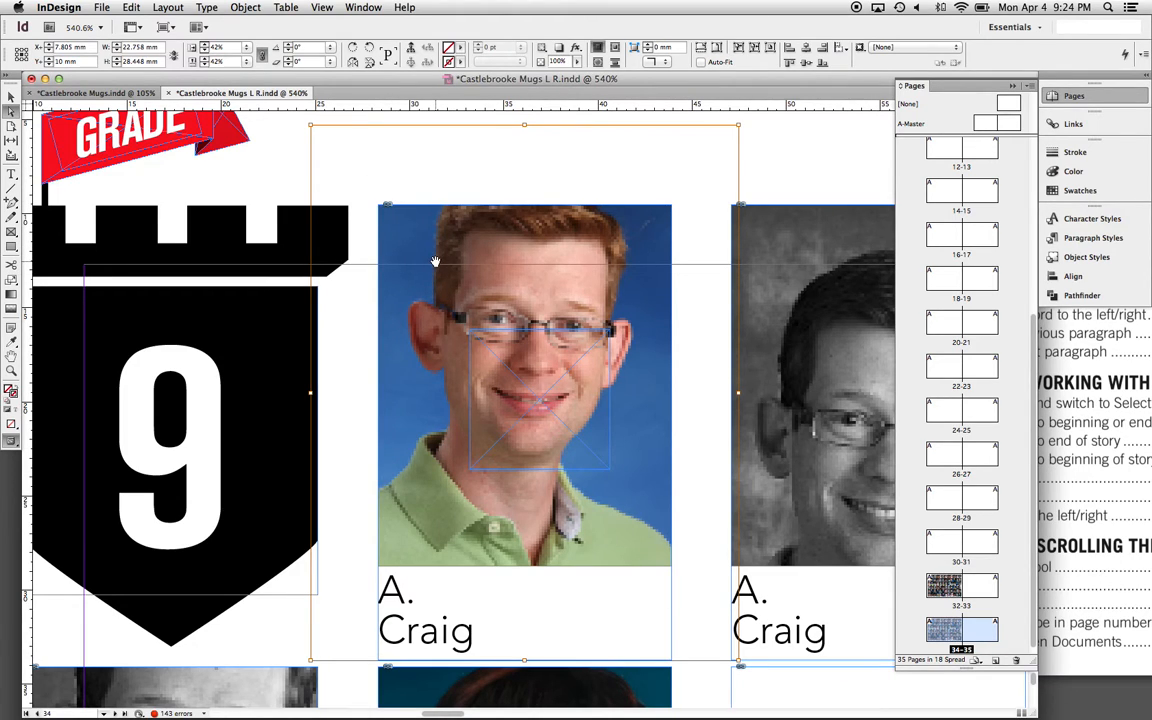
Nudge the first portrait's image down about 0.7 mm within its frame and turn Overprint Preview on
key("Down")
key("Down")
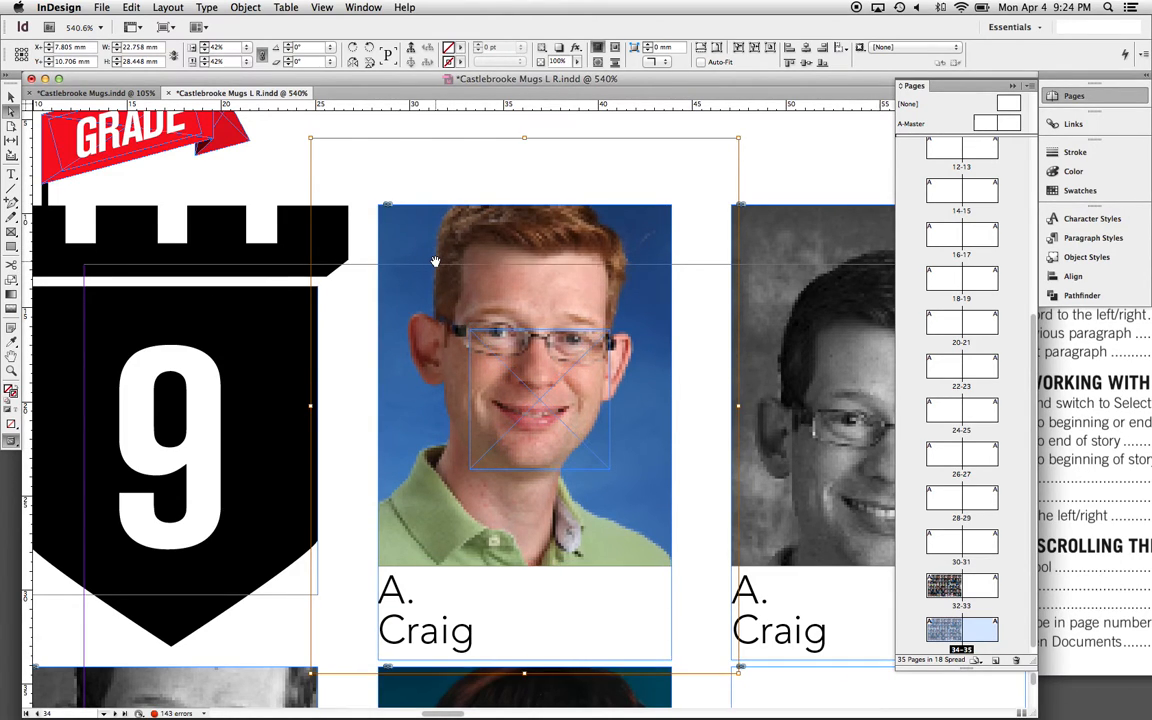
key("Right")
key("Left")
left_click(320, 7)
left_click(350, 20)
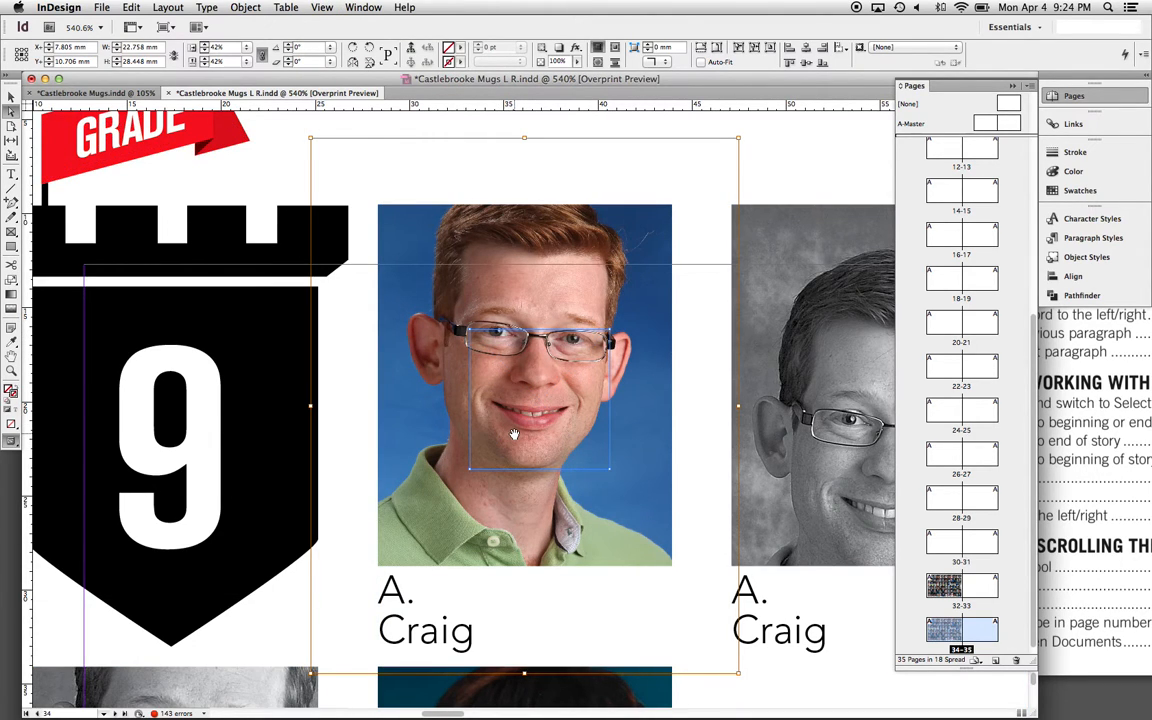
Change the units of the horizontal and vertical rulers to inches
right_click(535, 105)
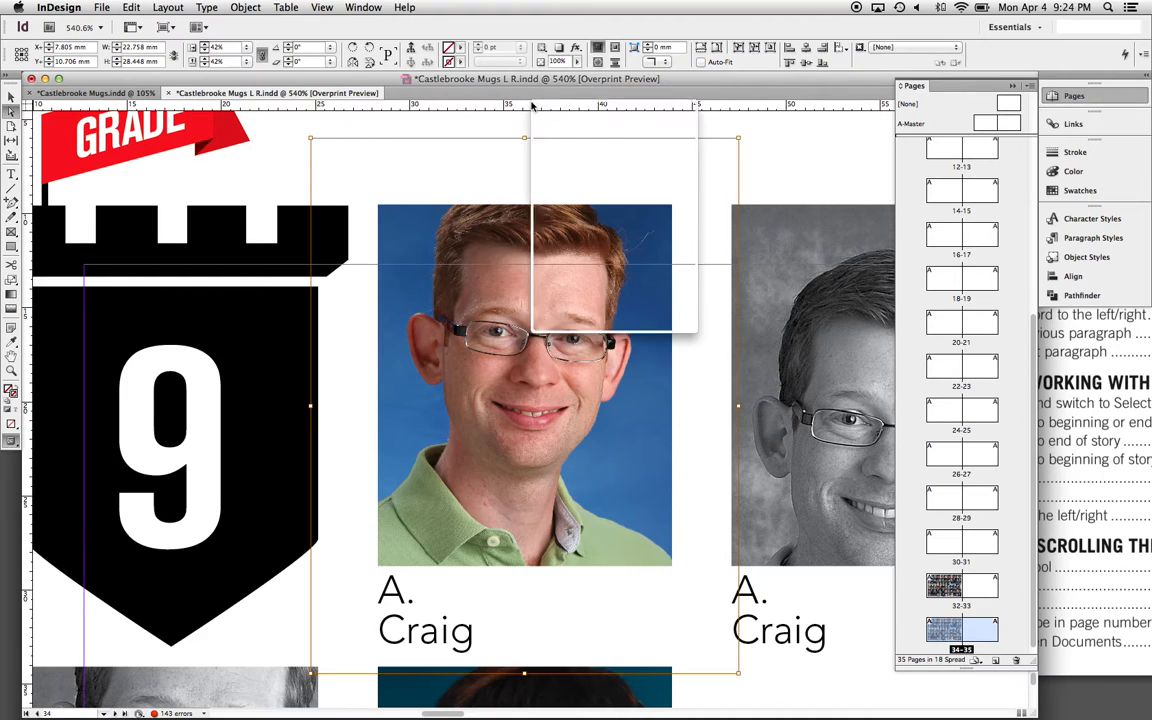
left_click(555, 134)
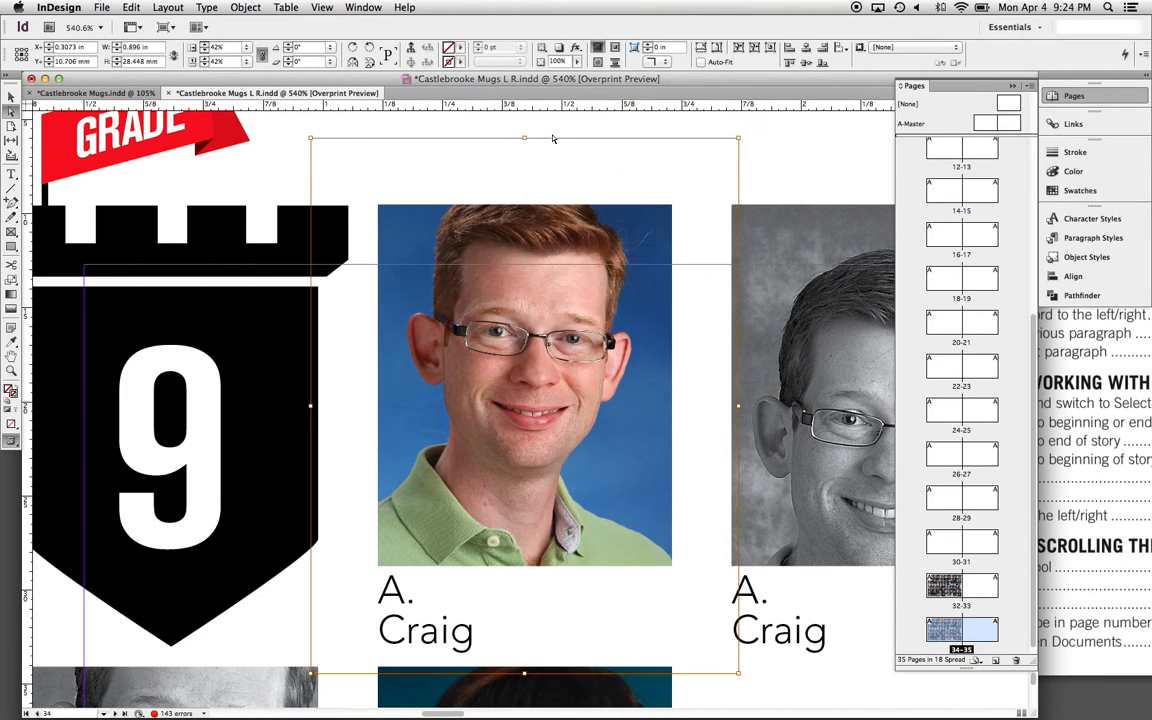
right_click(24, 225)
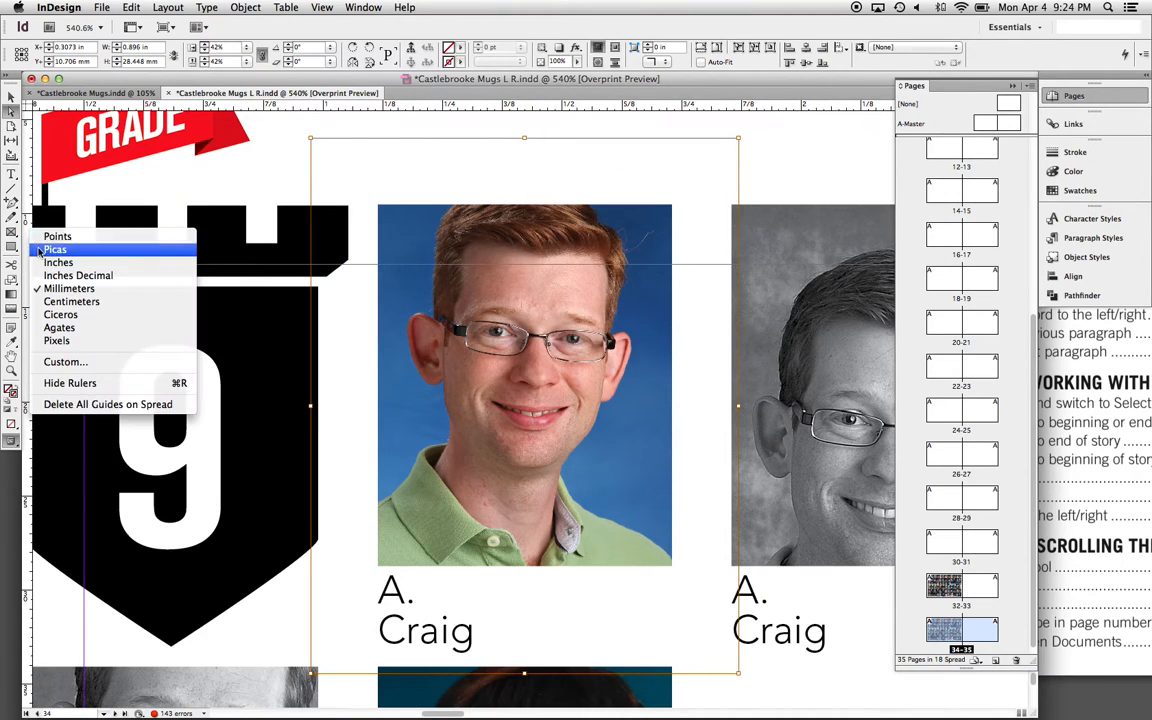
left_click(41, 262)
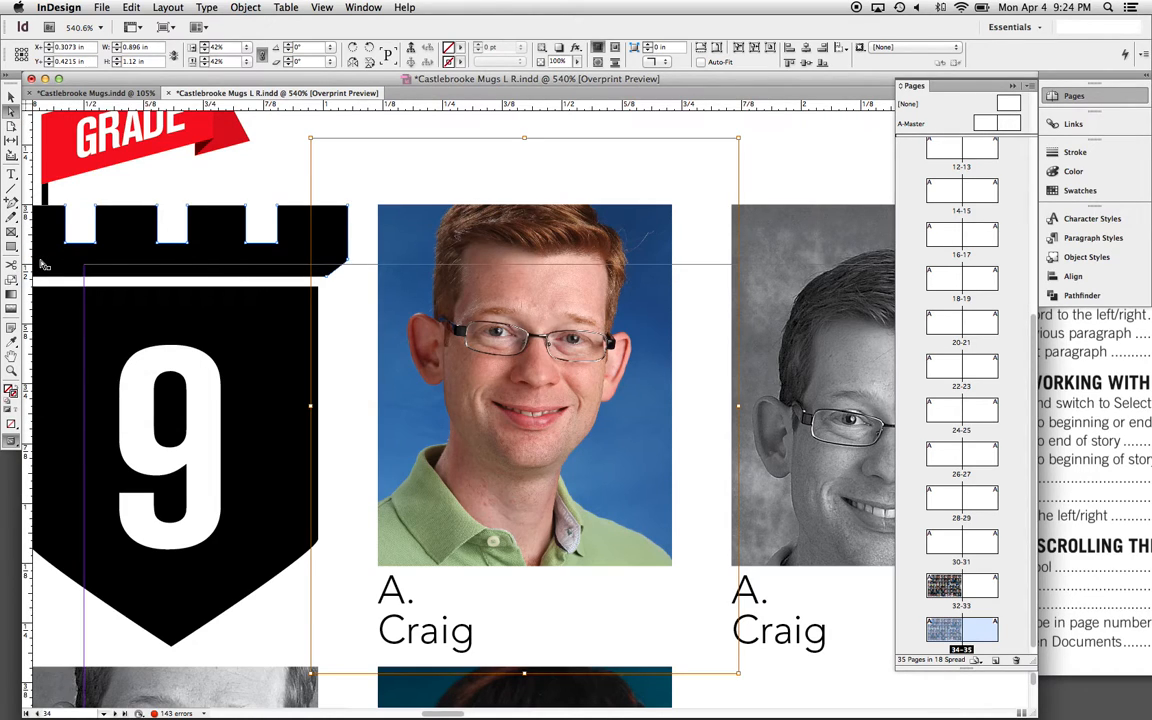
Change the units of both rulers to millimeters
right_click(493, 105)
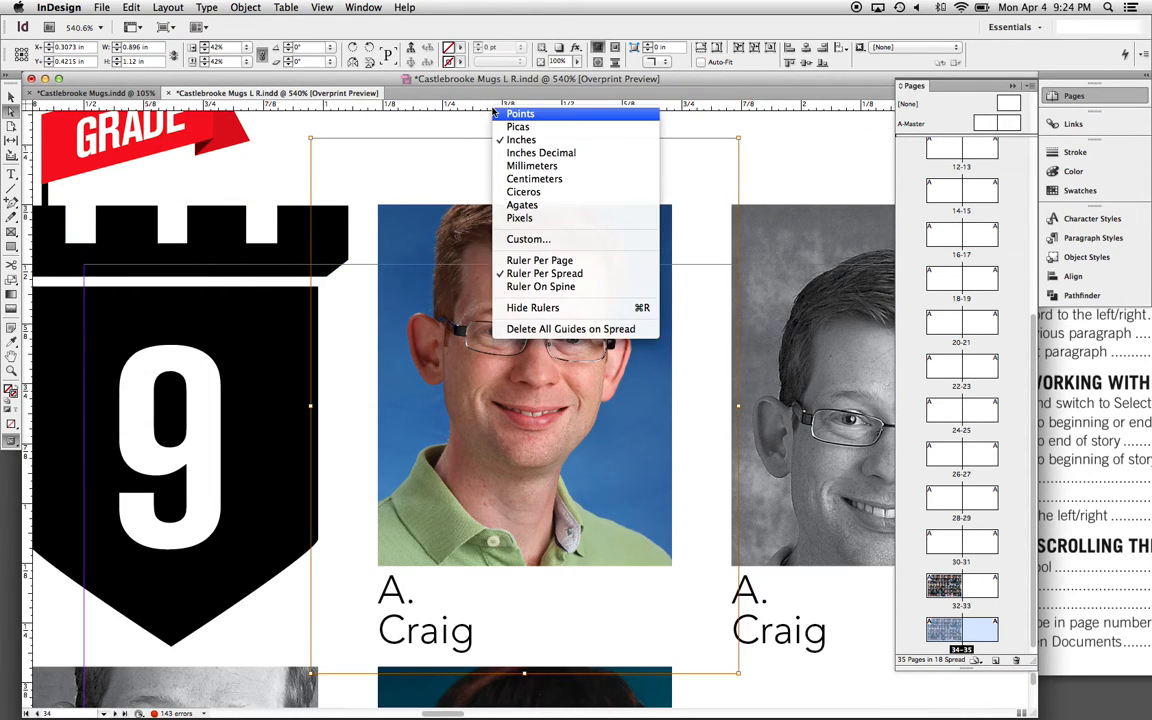
left_click(519, 167)
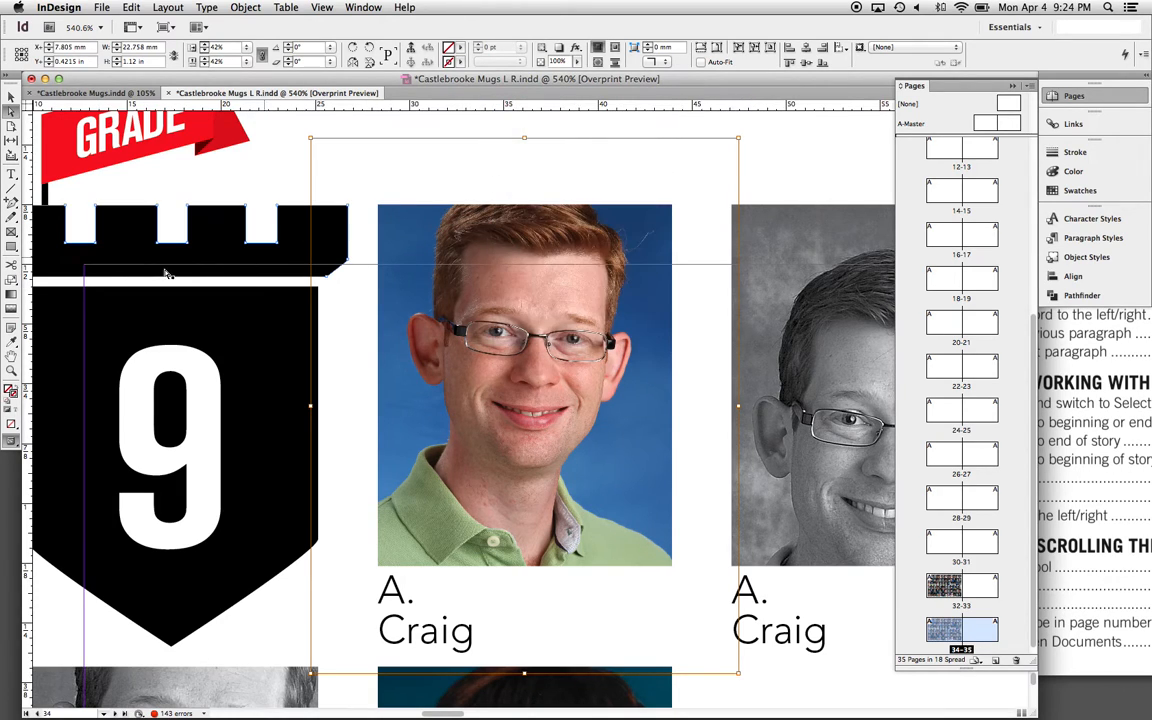
right_click(30, 285)
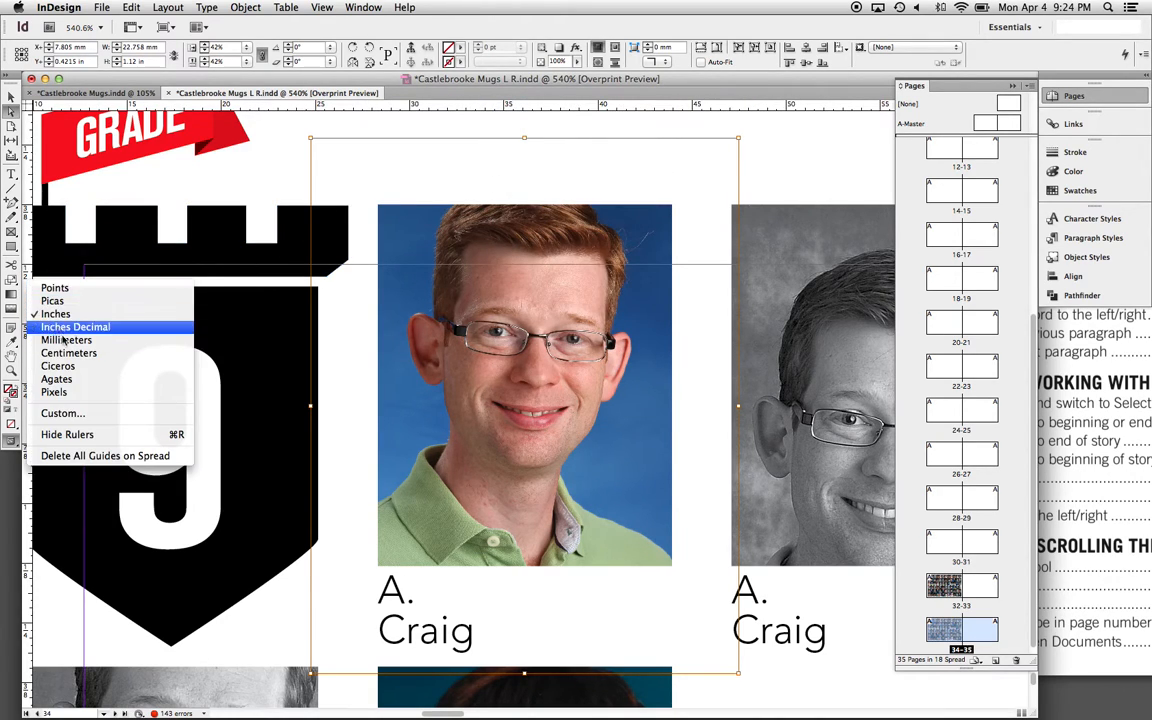
left_click(62, 308)
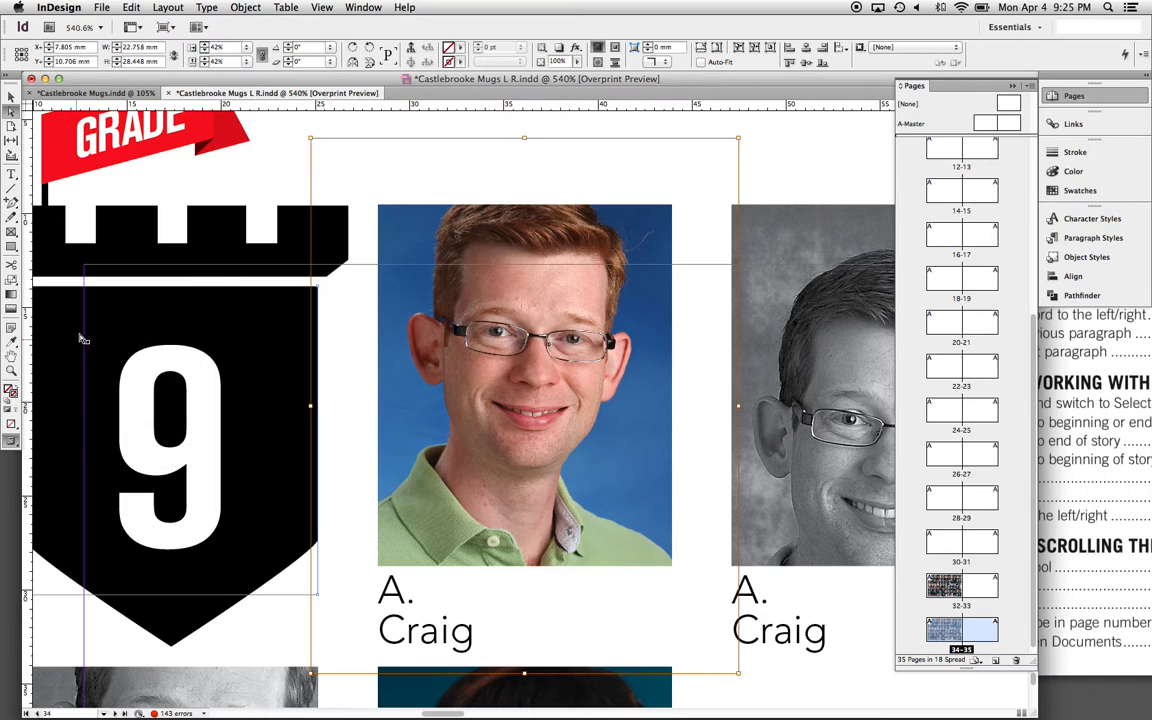
Turn Overprint Preview off and delete the empty square frame over the first portrait's face
left_click(321, 7)
left_click(345, 24)
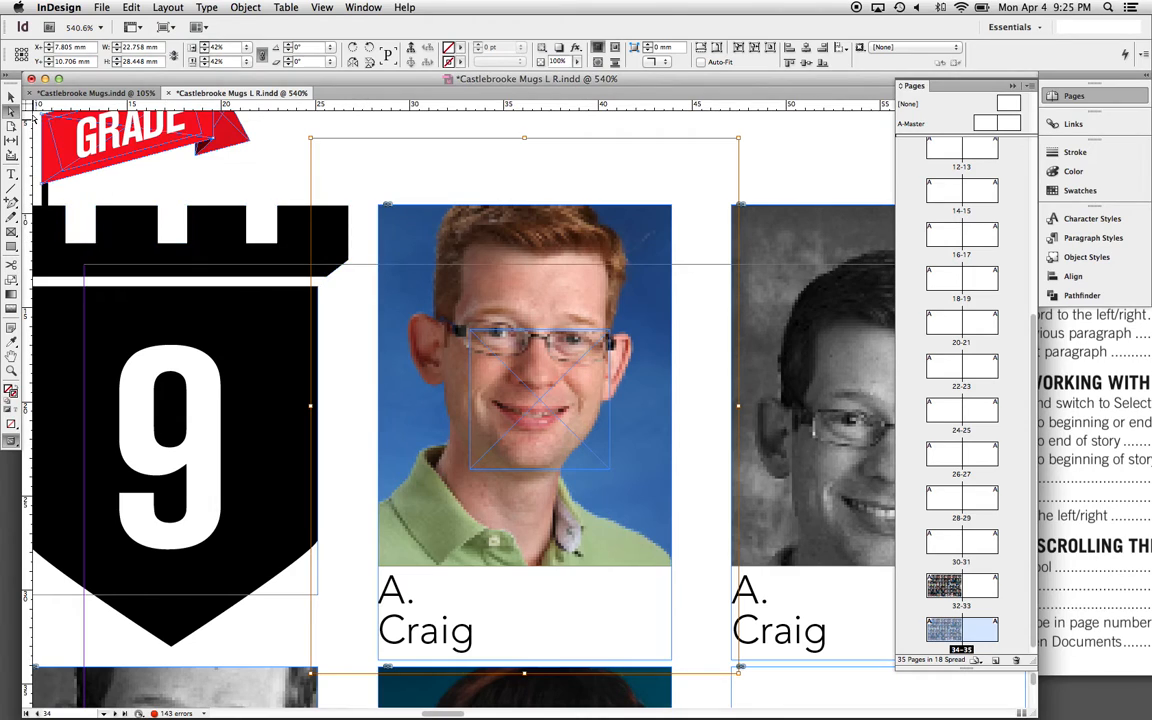
key("v")
left_click(492, 348)
key("Delete")
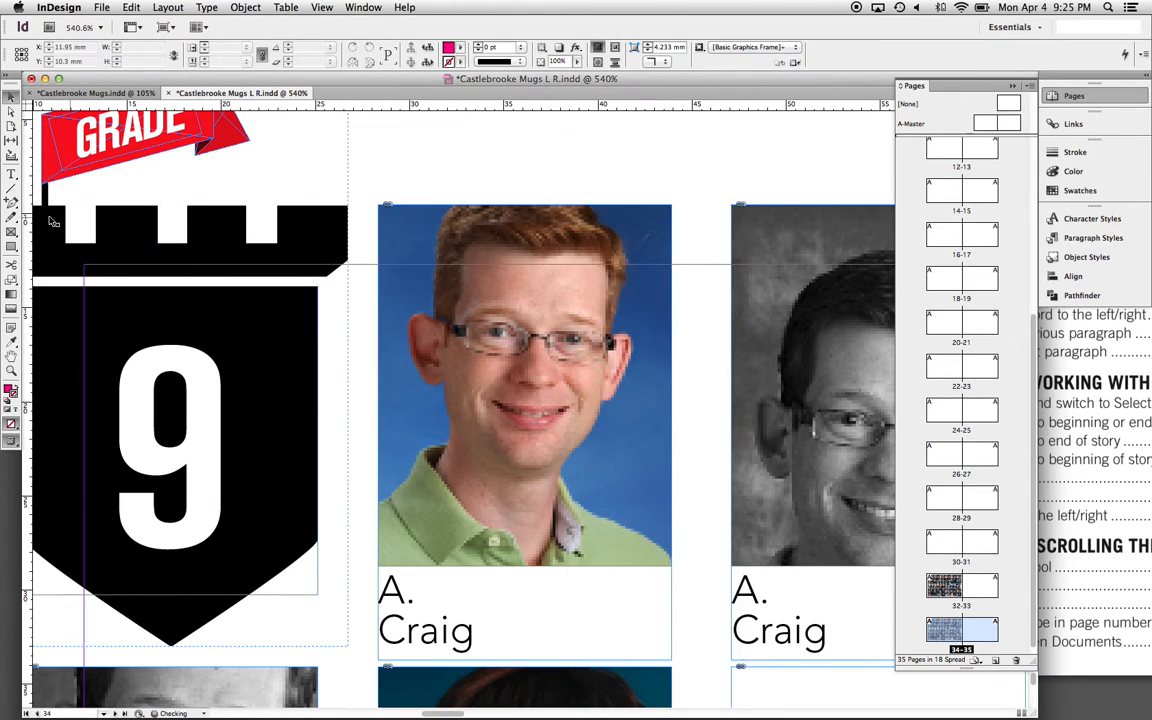
Draw an empty rectangle frame about 7.4 mm square over the first portrait's face, reaching from the eyes to the chin
left_click(11, 214)
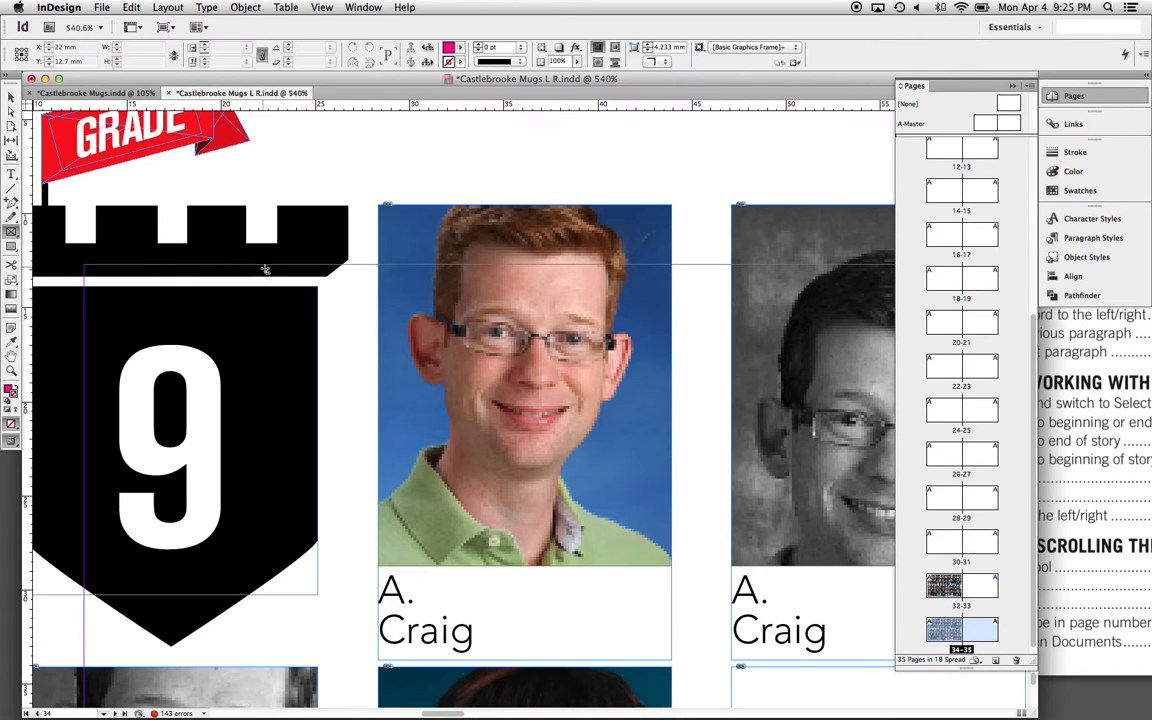
left_click_drag(464, 330, 623, 471)
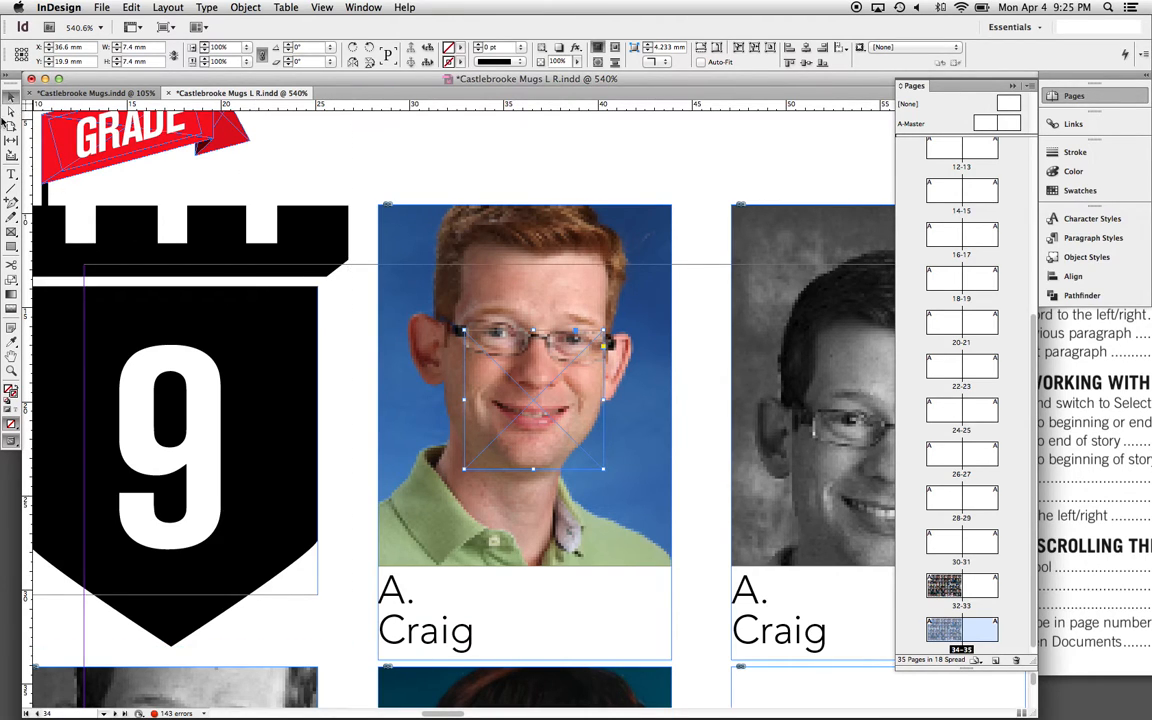
Set the first portrait's image scale to 37% and shift the image up about 0.1 mm within its frame
left_click(11, 111)
left_click(444, 250)
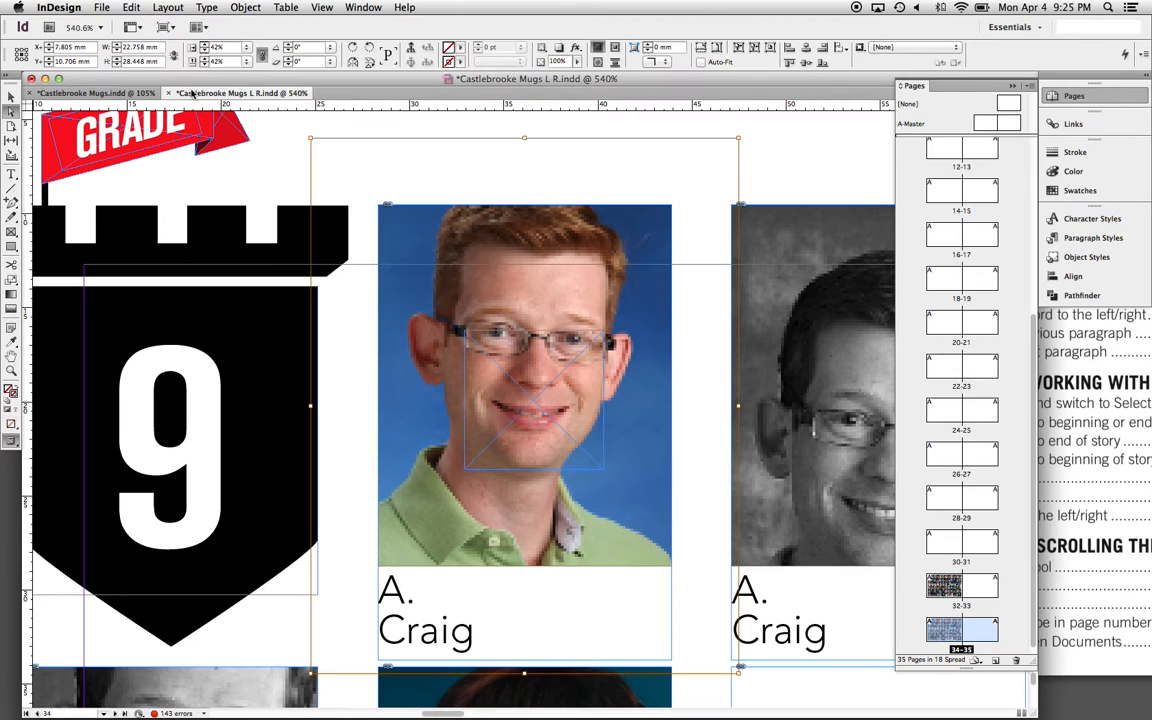
left_click(204, 50)
left_click(204, 50)
left_click(204, 50)
left_click(204, 50)
left_click(204, 50)
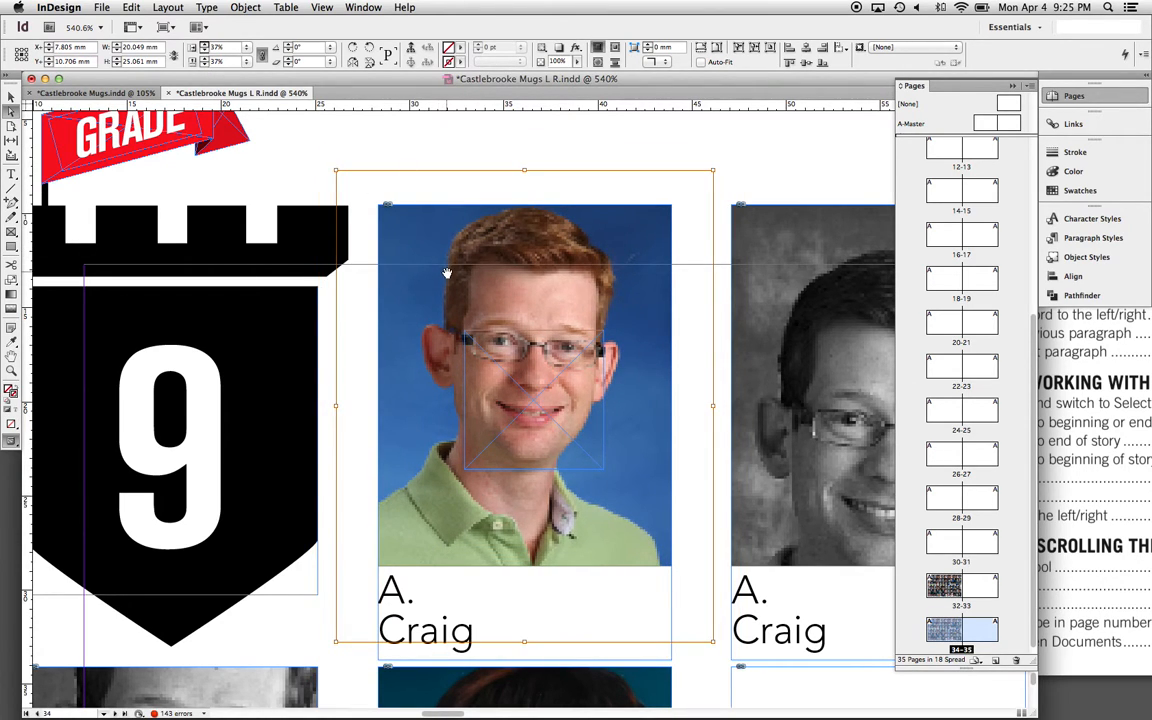
left_click_drag(447, 273, 451, 272)
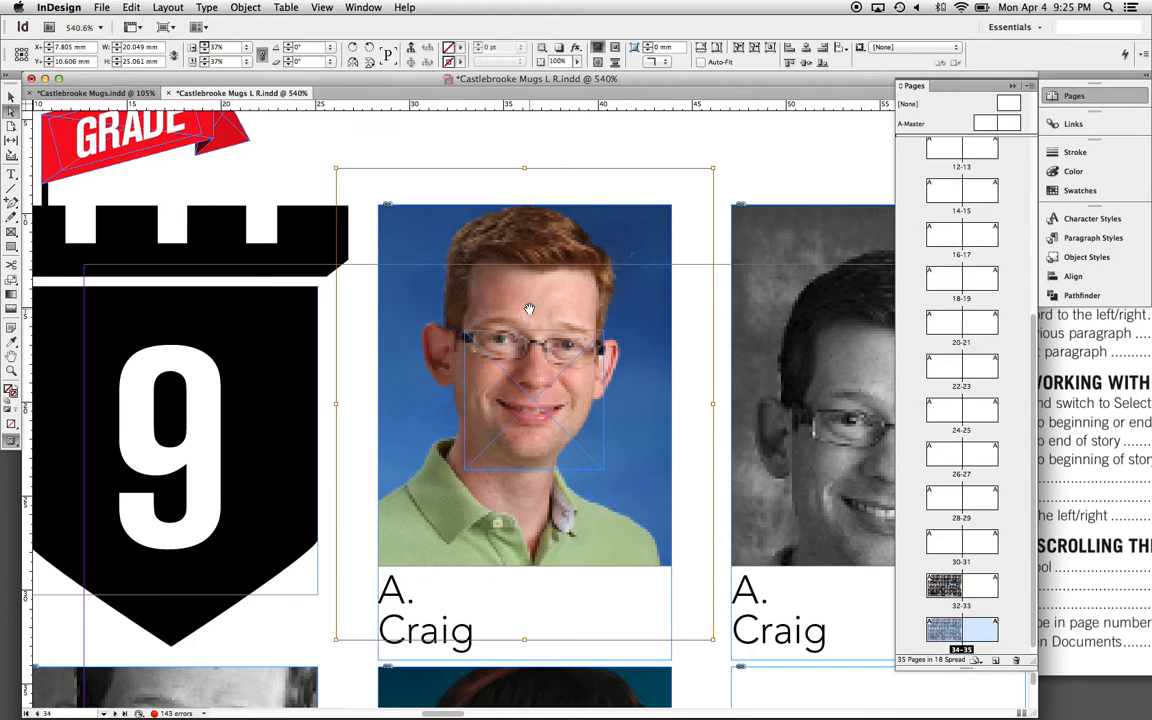
Look over the rows of grade 9 portraits to compare head sizes and positions across the page
key("super+minus")
key("super+minus")
key("super+minus")
key("super+minus")
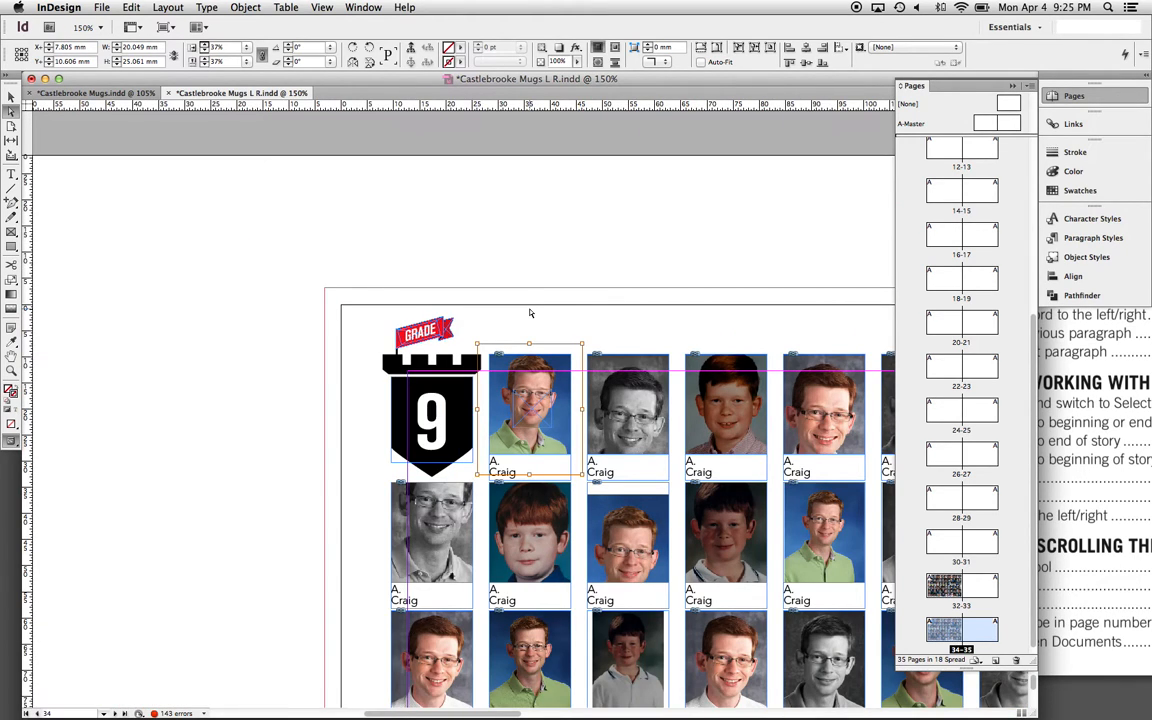
left_click(11, 95)
key("Escape")
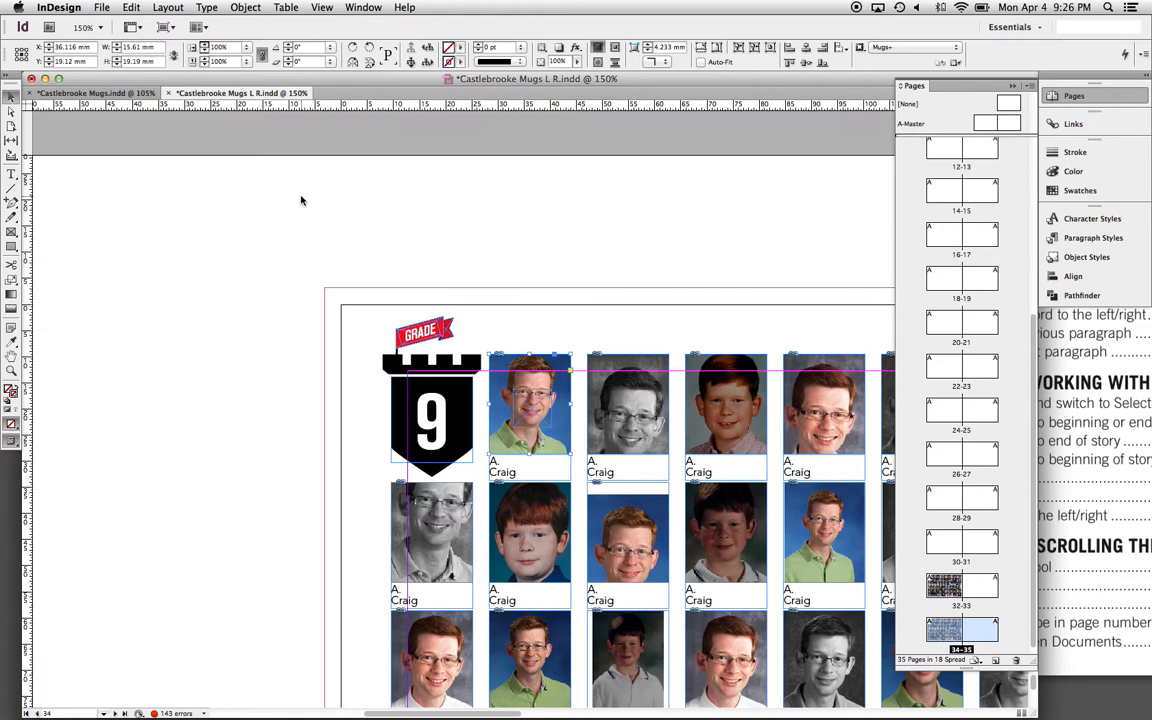
scroll(380, 205, "down", 3)
scroll(380, 205, "right", 5)
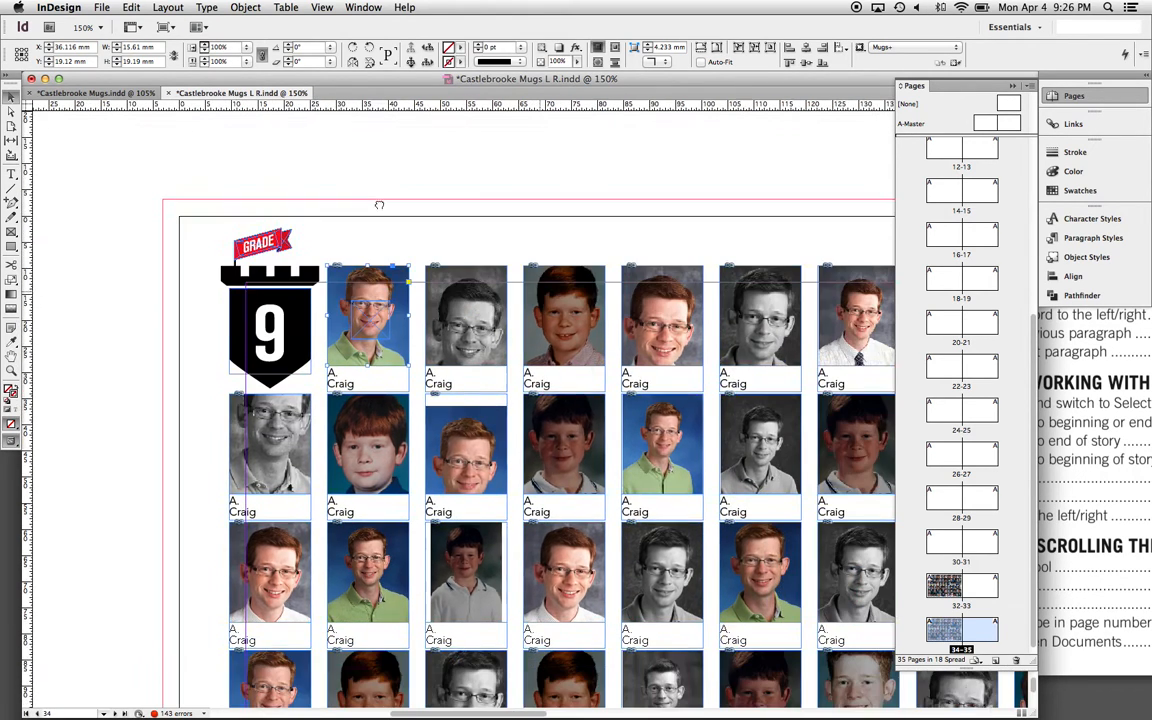
scroll(500, 268, "right", 8)
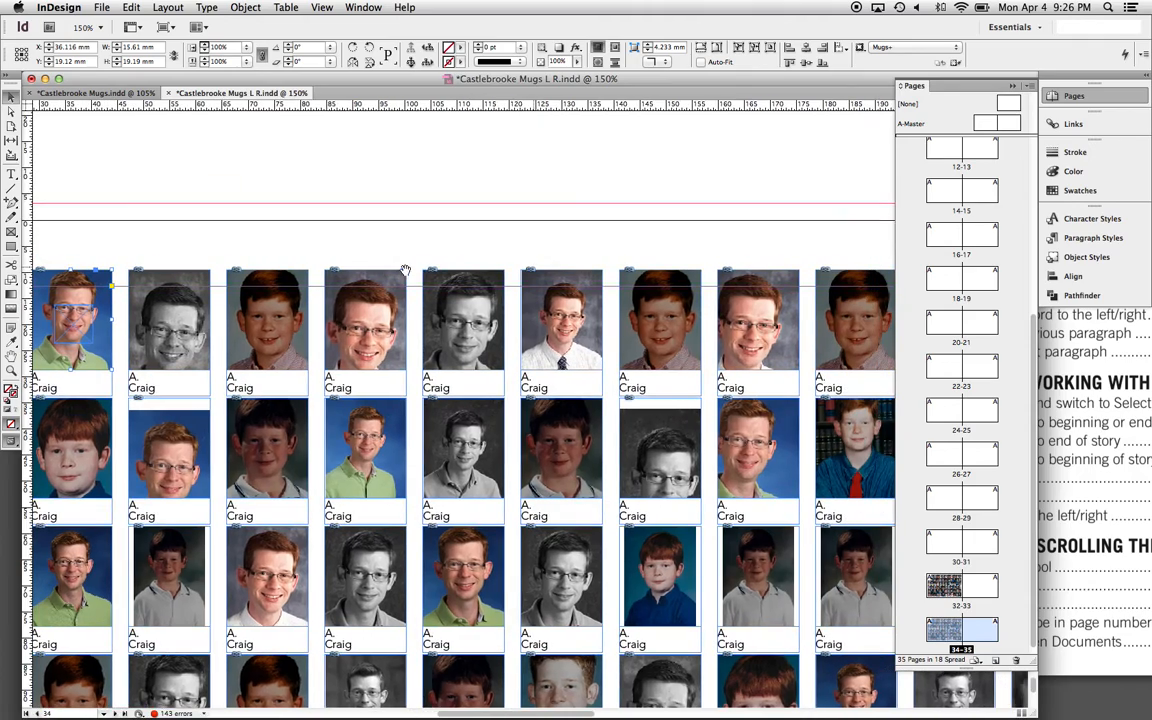
scroll(613, 278, "left", 7)
scroll(560, 310, "up", 1)
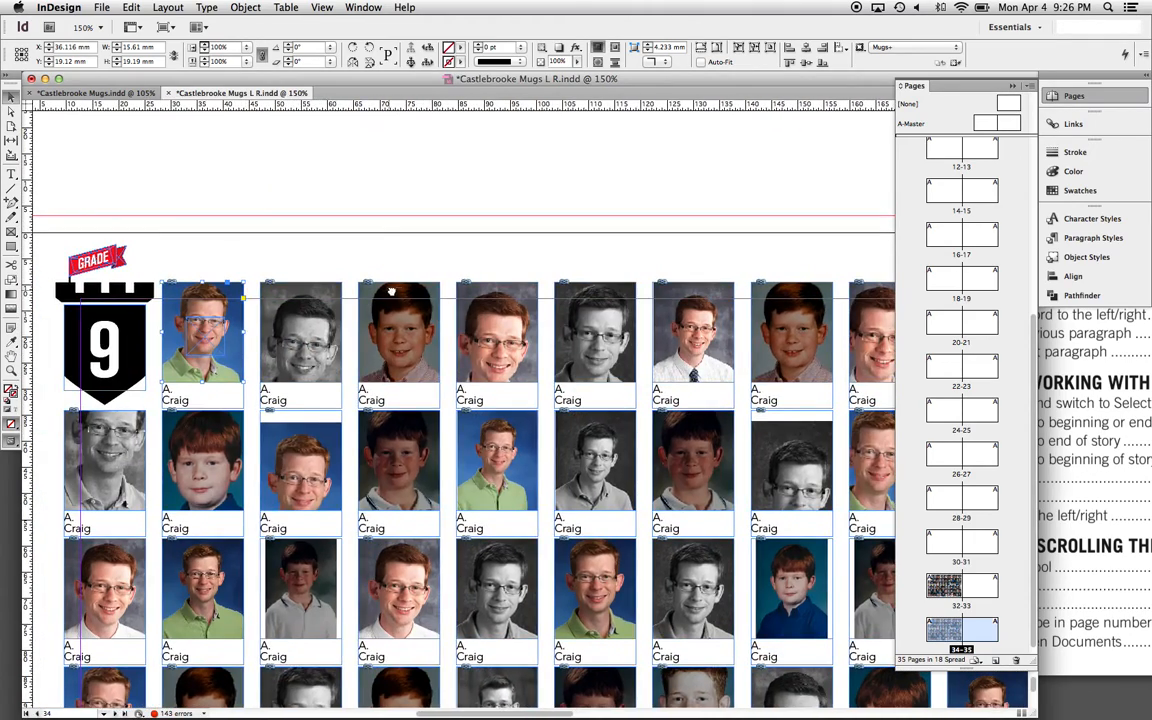
scroll(497, 350, "down", 2)
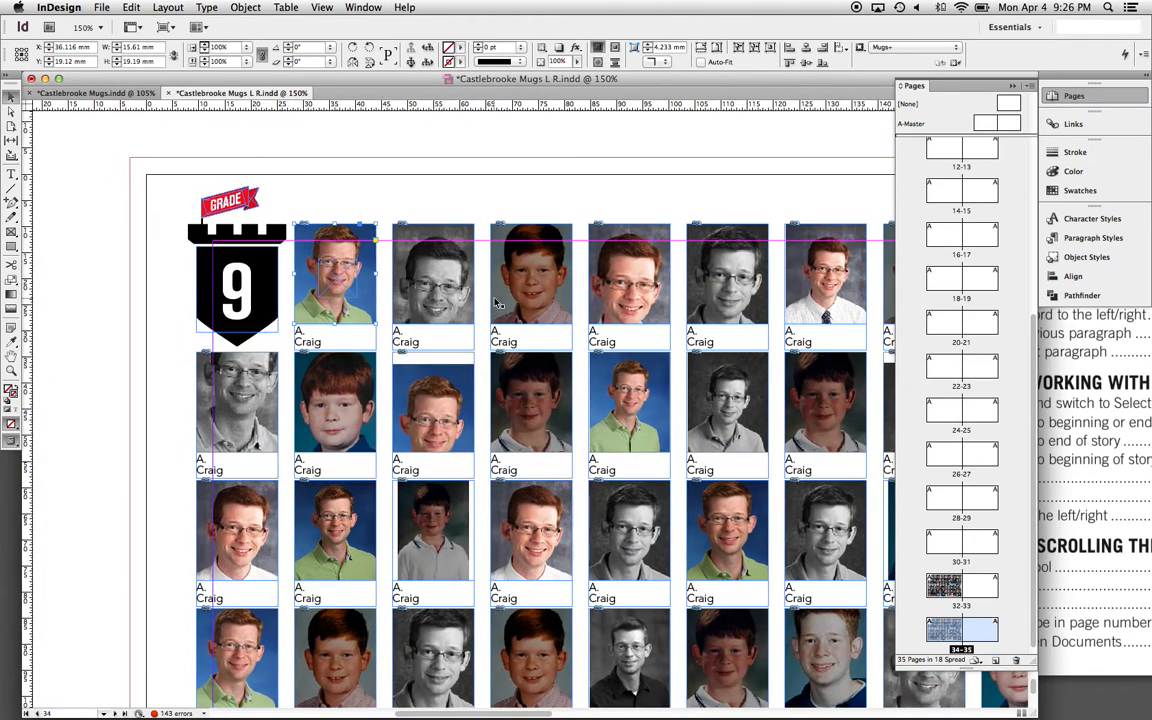
Return to a close view of the first portrait and select the image inside its frame
key("super+equal")
key("super+equal")
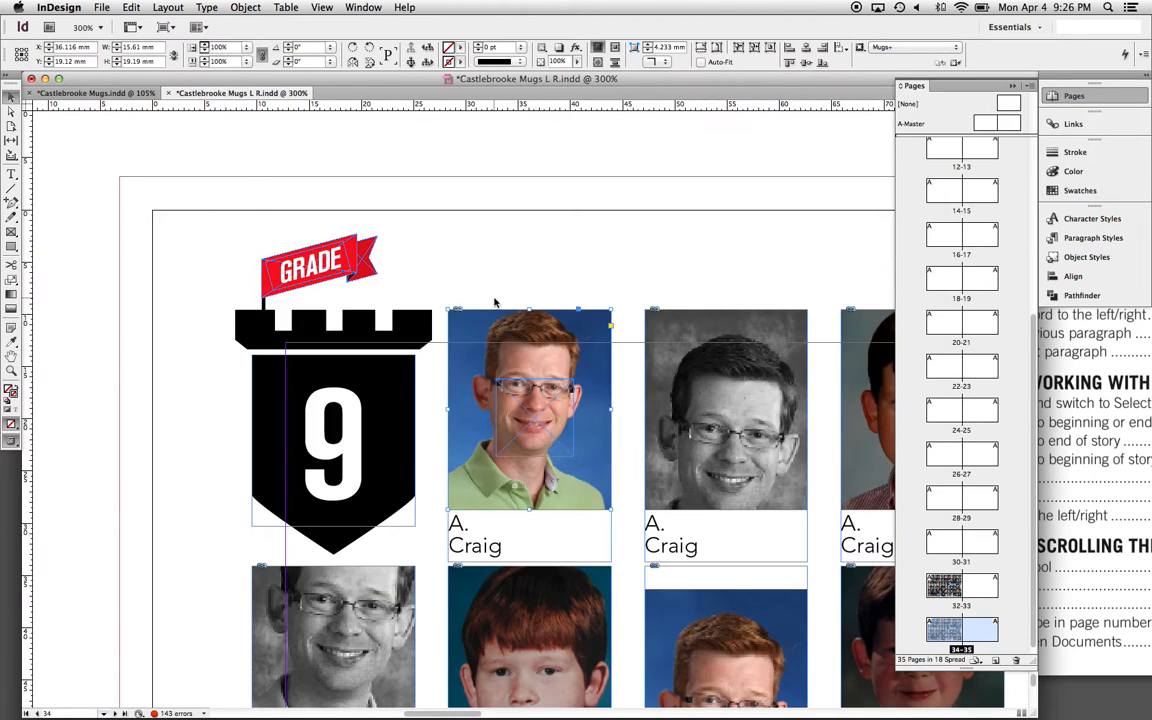
key("super+equal")
key("super+equal")
key("super+minus")
key("super+minus")
key("super+equal")
key("super+equal")
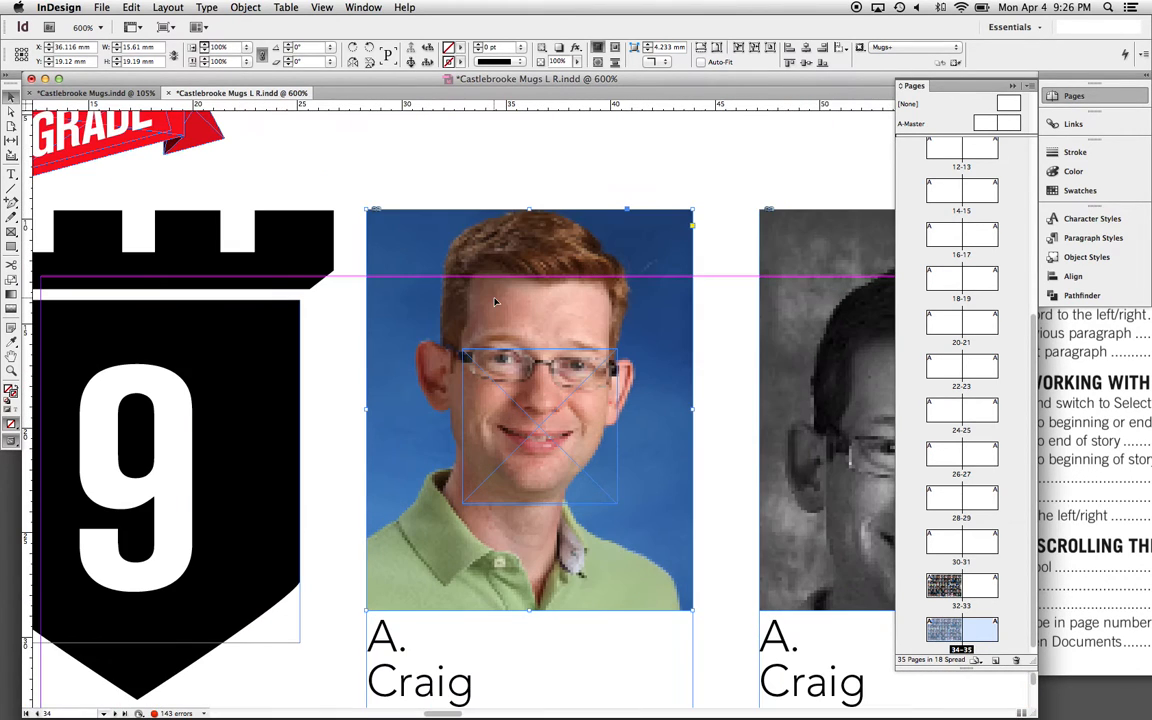
scroll(489, 301, "right", 5)
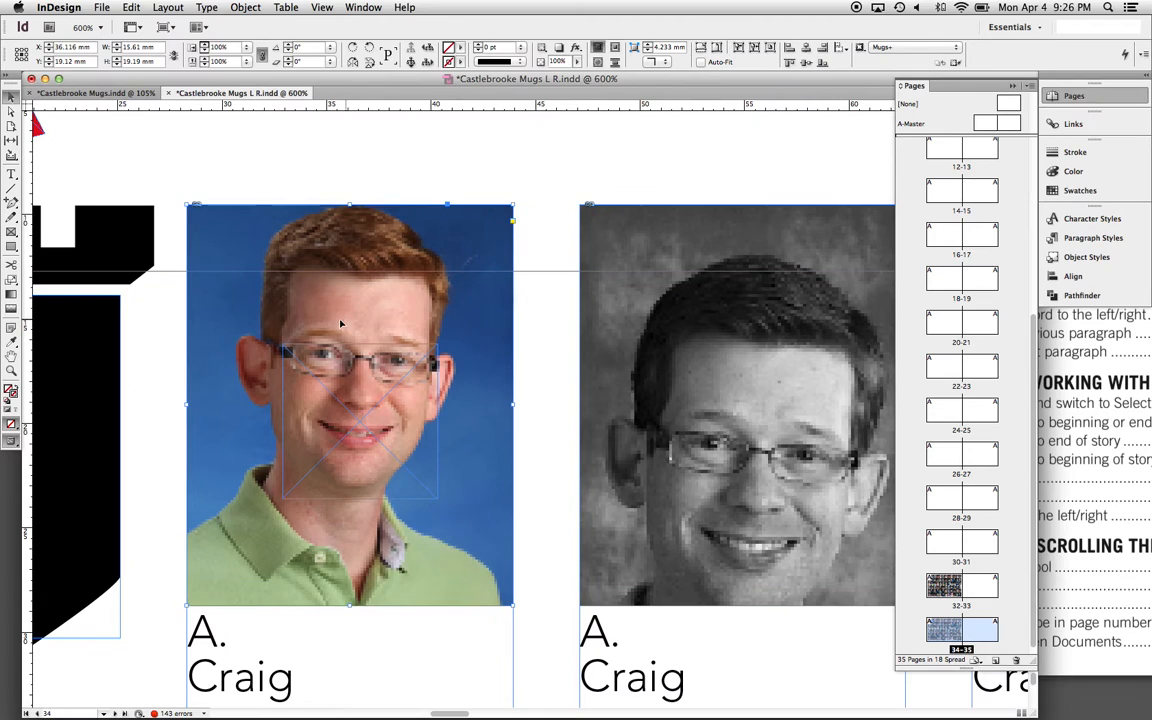
left_click(12, 112)
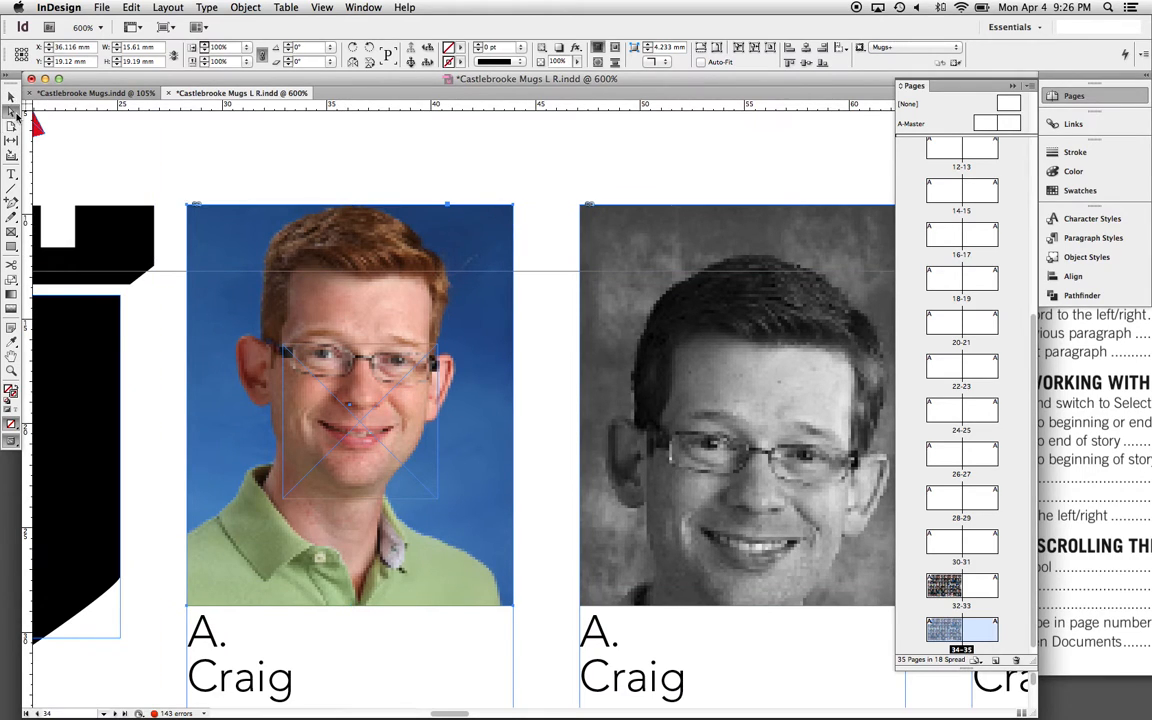
left_click(219, 226)
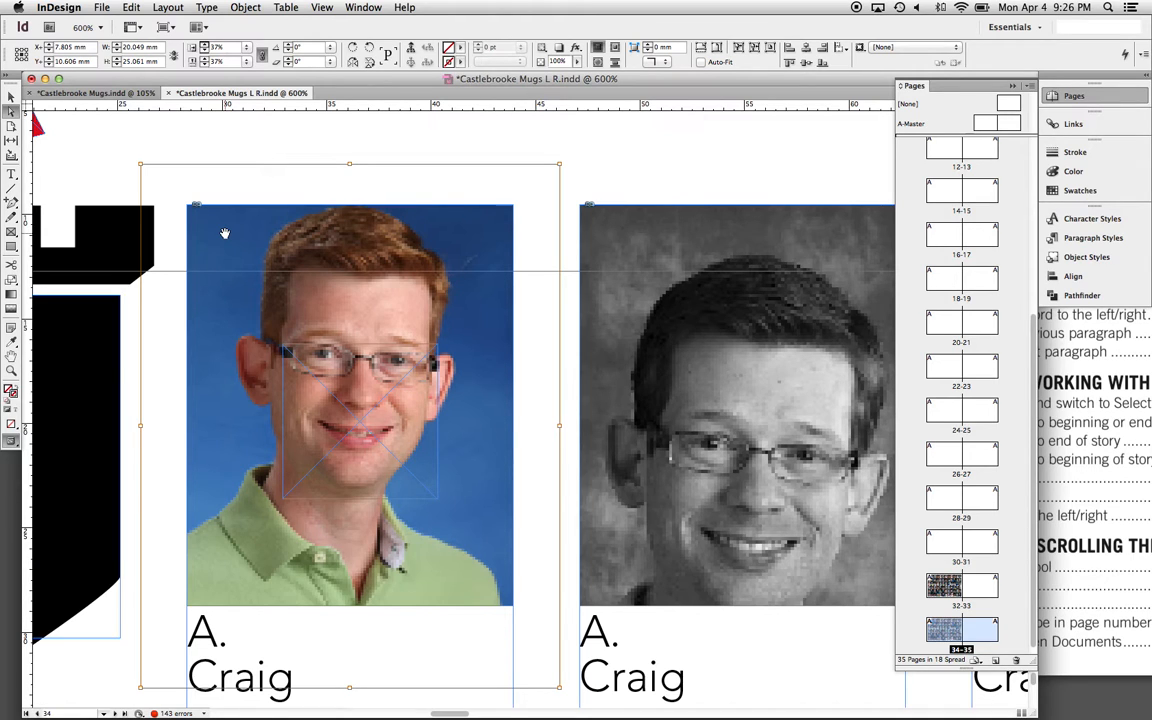
Switch to the InDesign shortcuts PDF in Preview, circle the Scaling Pictures section with a red oval, and minimize the PDF
left_click(1064, 343)
left_click_drag(543, 52, 431, 52)
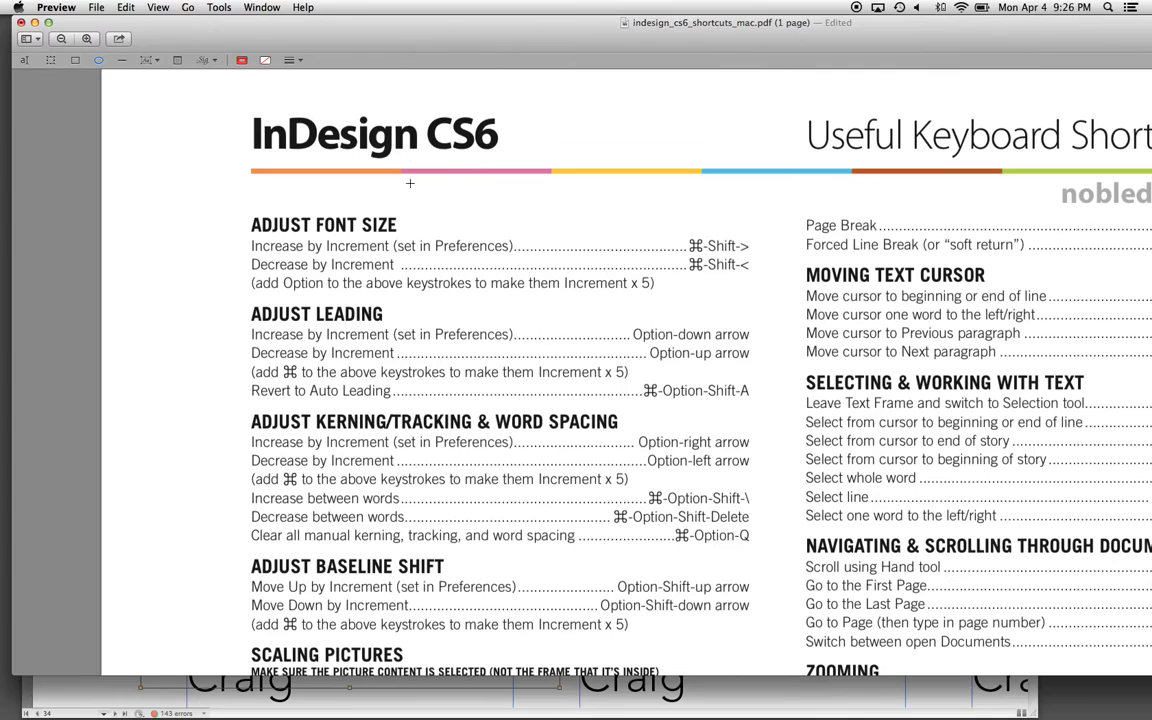
scroll(414, 200, "down", 5)
mouse_move(180, 363)
left_mouse_down()
mouse_move(300, 470)
mouse_move(700, 527)
mouse_move(826, 587)
left_mouse_up()
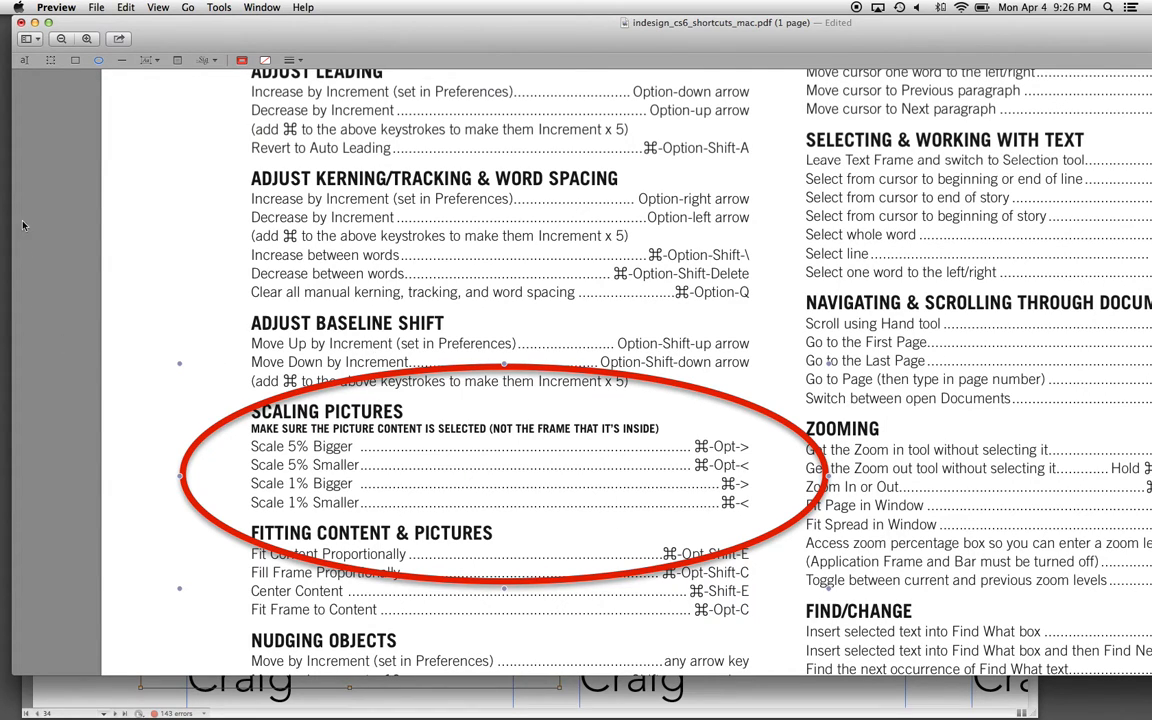
left_click(33, 22)
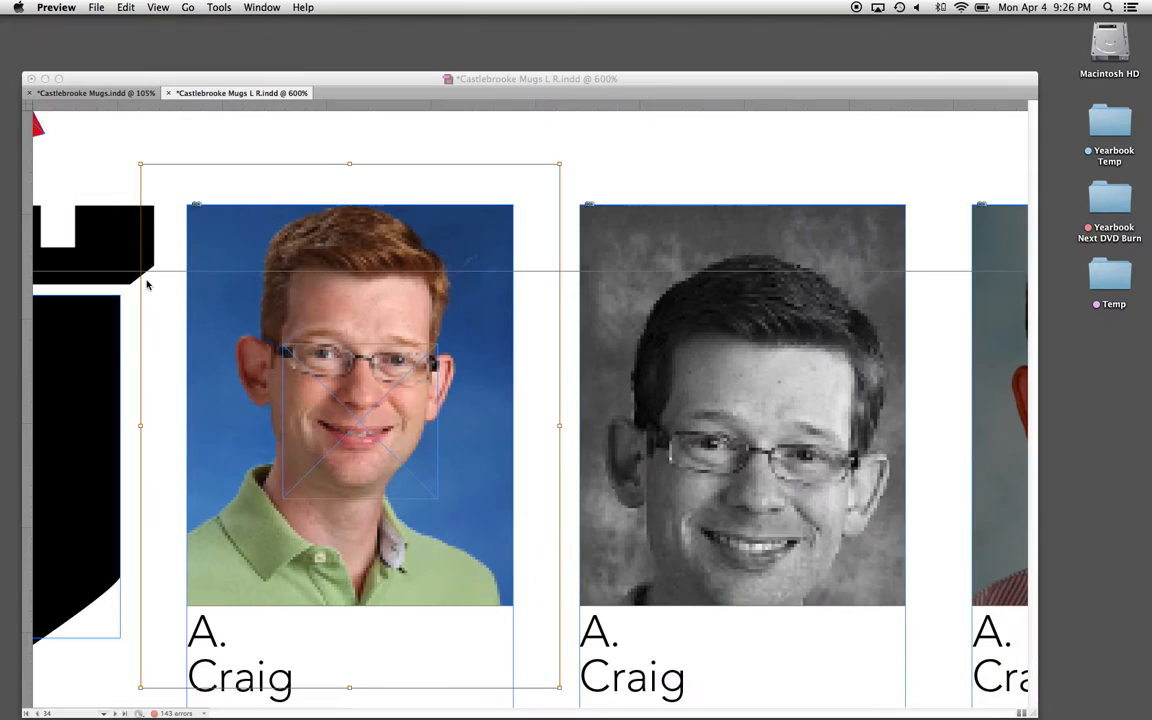
Switch back to InDesign and enlarge the first portrait's image in 1% steps to about 38.9%
left_click(216, 299)
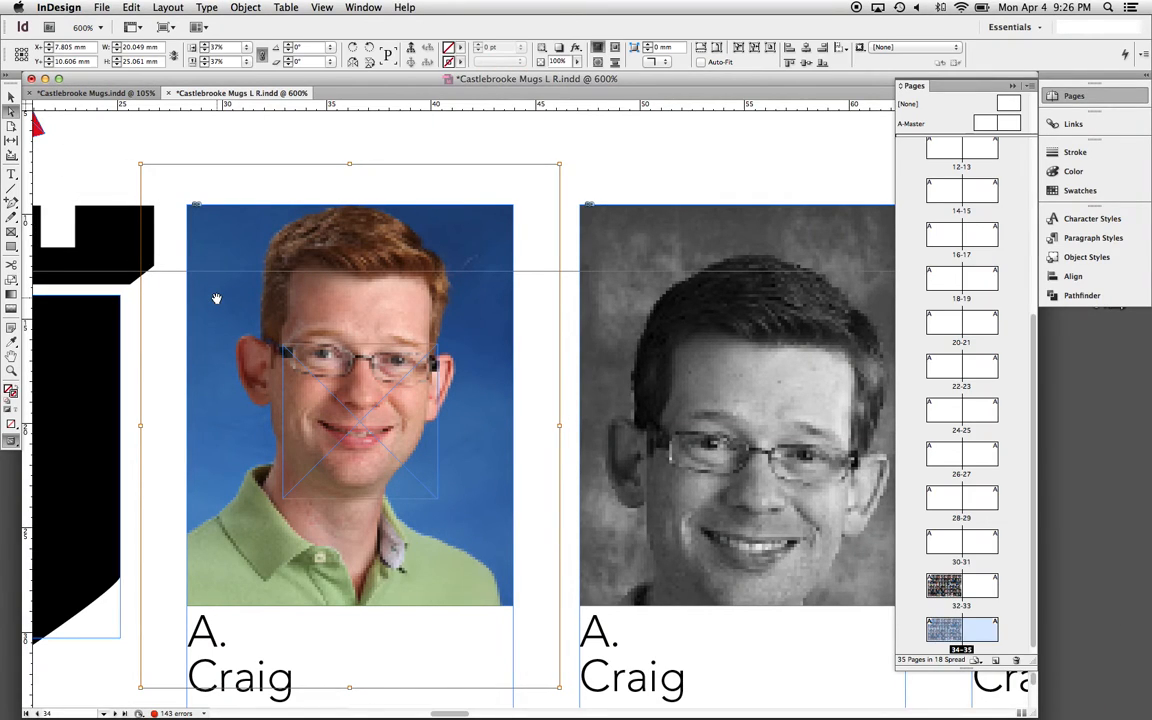
key("super+period")
key("super+period")
key("super+period")
key("super+period")
key("super+period")
key("super+period")
key("super+period")
key("super+period")
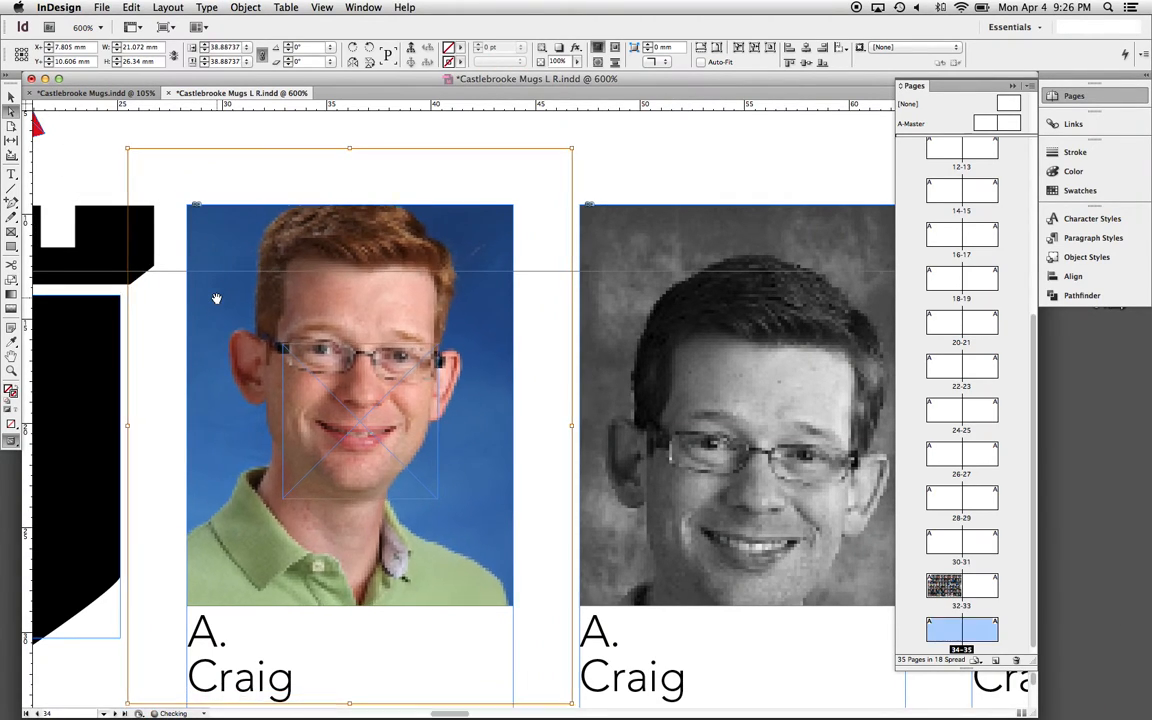
Fine-tune the first portrait's image down and up in 1% steps around a scale of about 38.5%
key("super+comma")
key("super+comma")
key("super+comma")
key("super+comma")
key("super+comma")
key("super+comma")
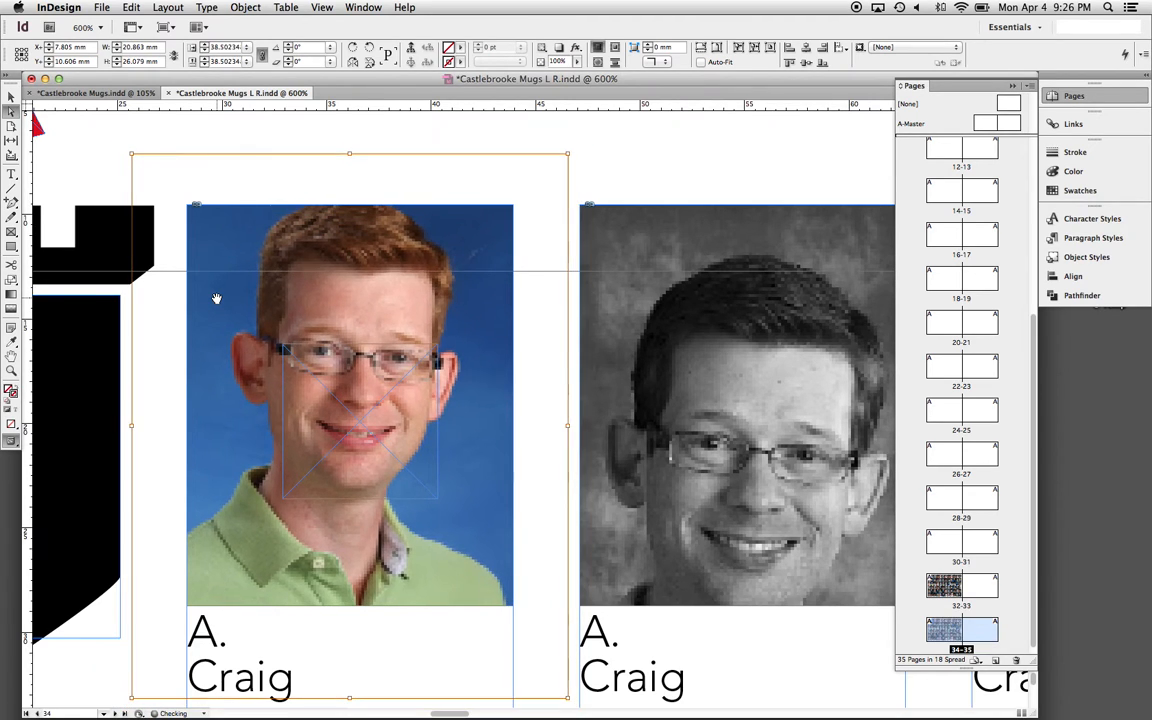
key("super+period")
key("super+period")
Select the second portrait's image and move it straight up about 1.2 mm within its frame
left_click(548, 322)
left_click_drag(643, 325, 423, 328)
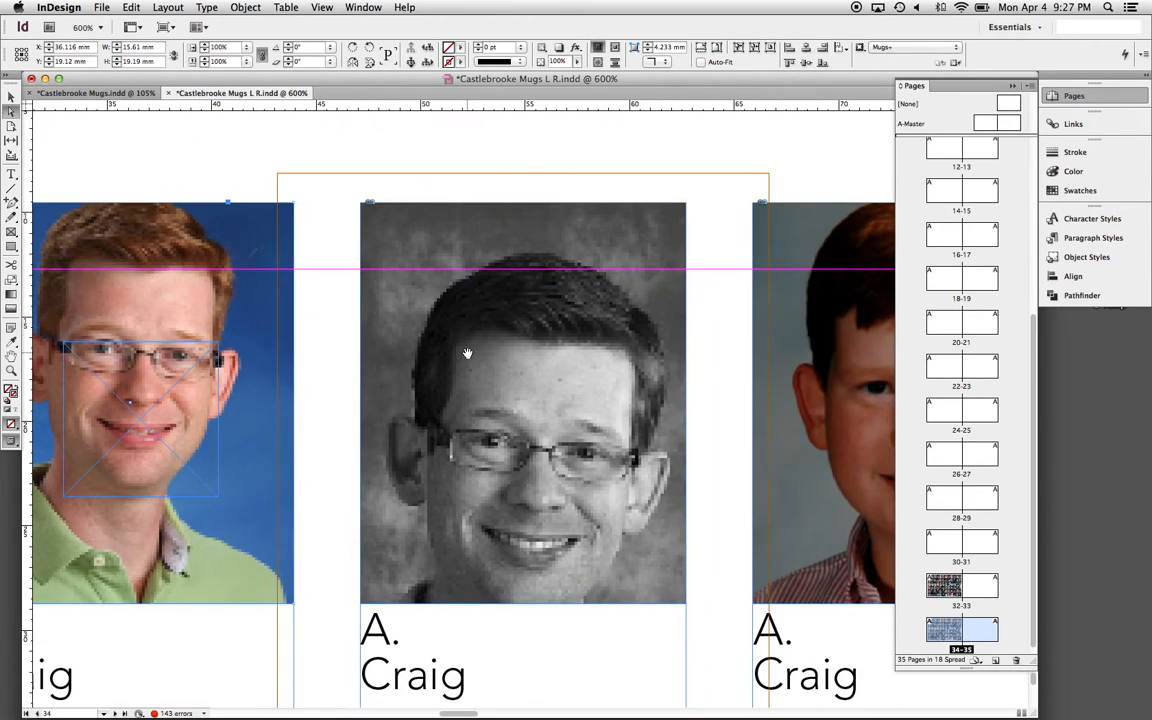
left_click(474, 425)
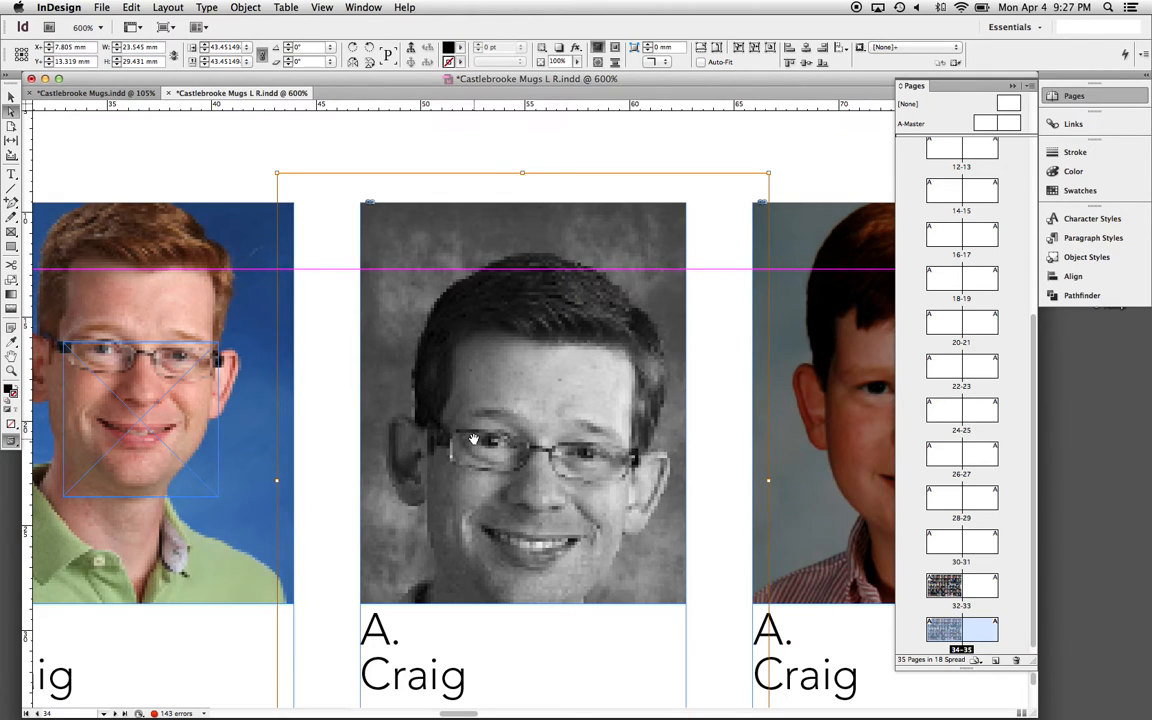
left_click_drag(474, 455, 474, 430)
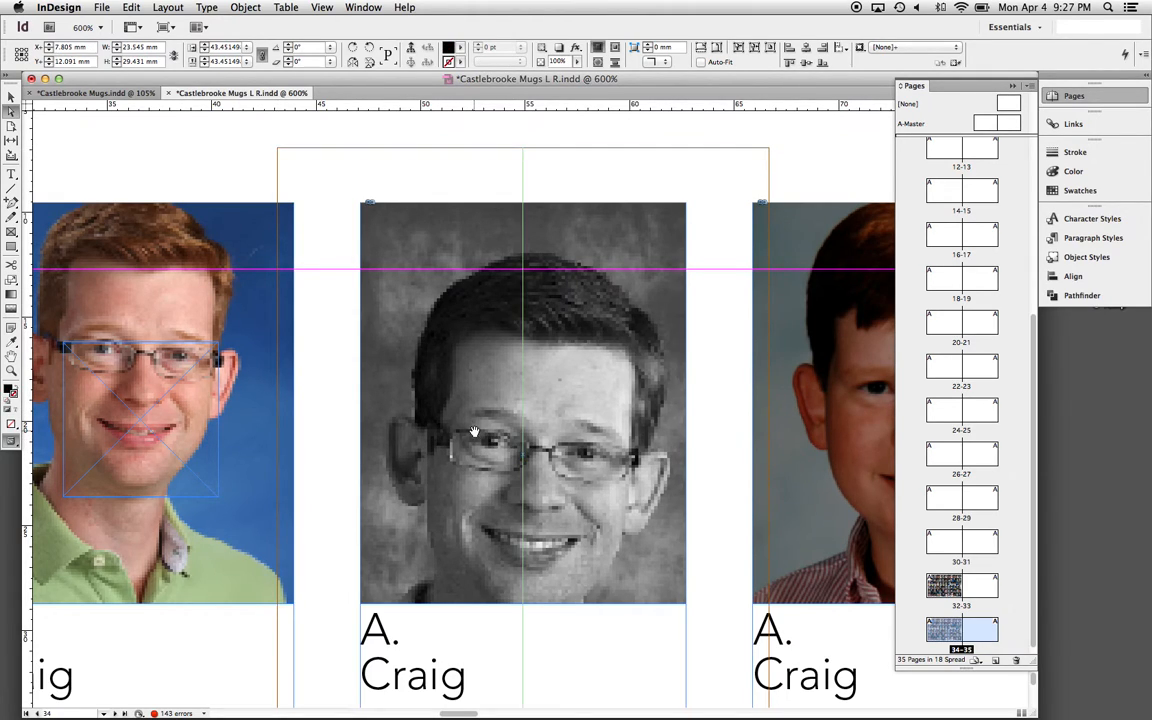
Try Fit Content Proportionally on the second portrait's image and undo the fitting
right_click(474, 430)
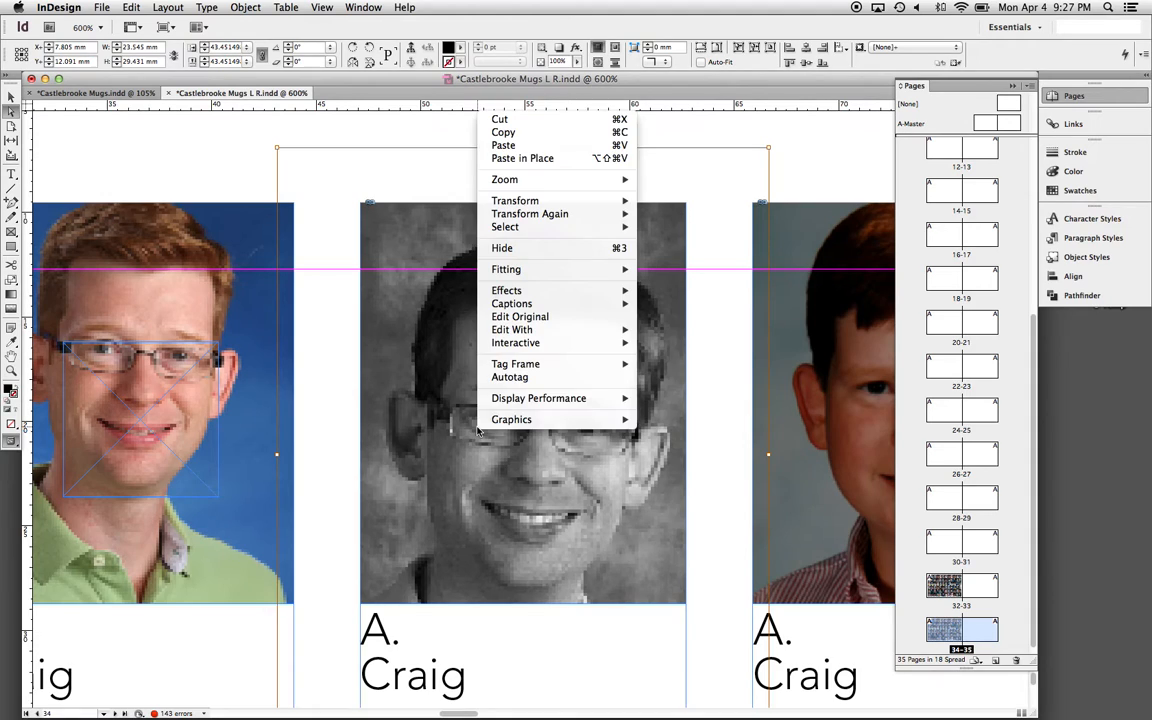
mouse_move(535, 270)
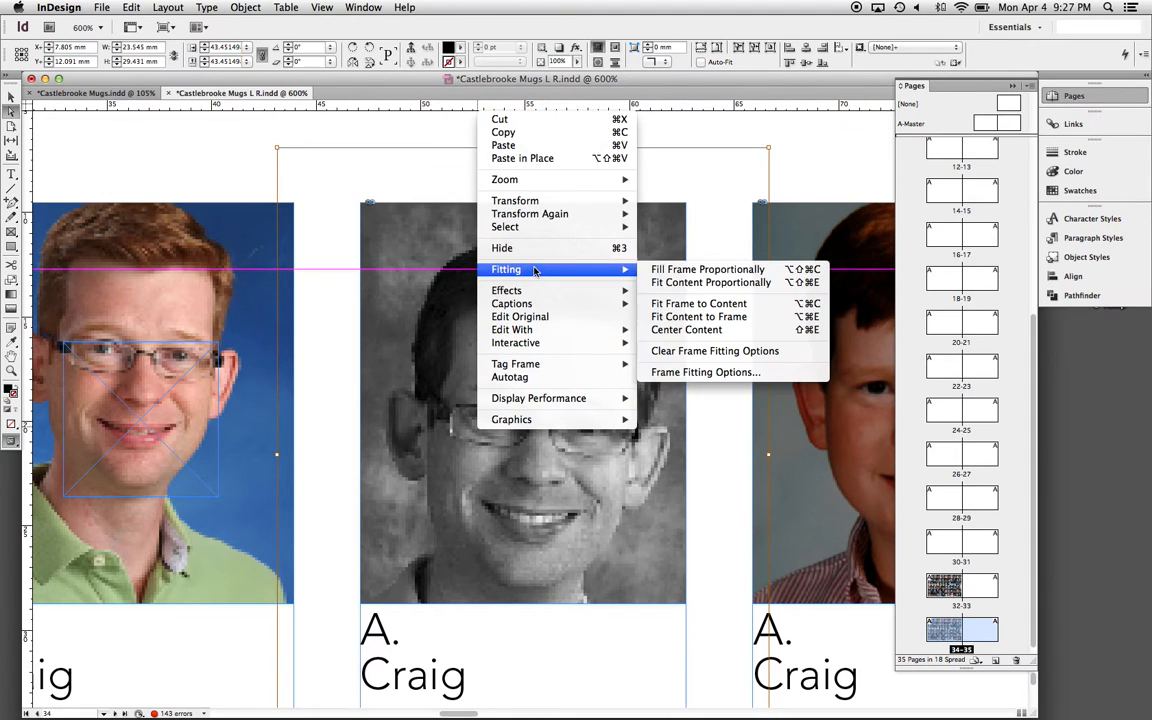
left_click(713, 283)
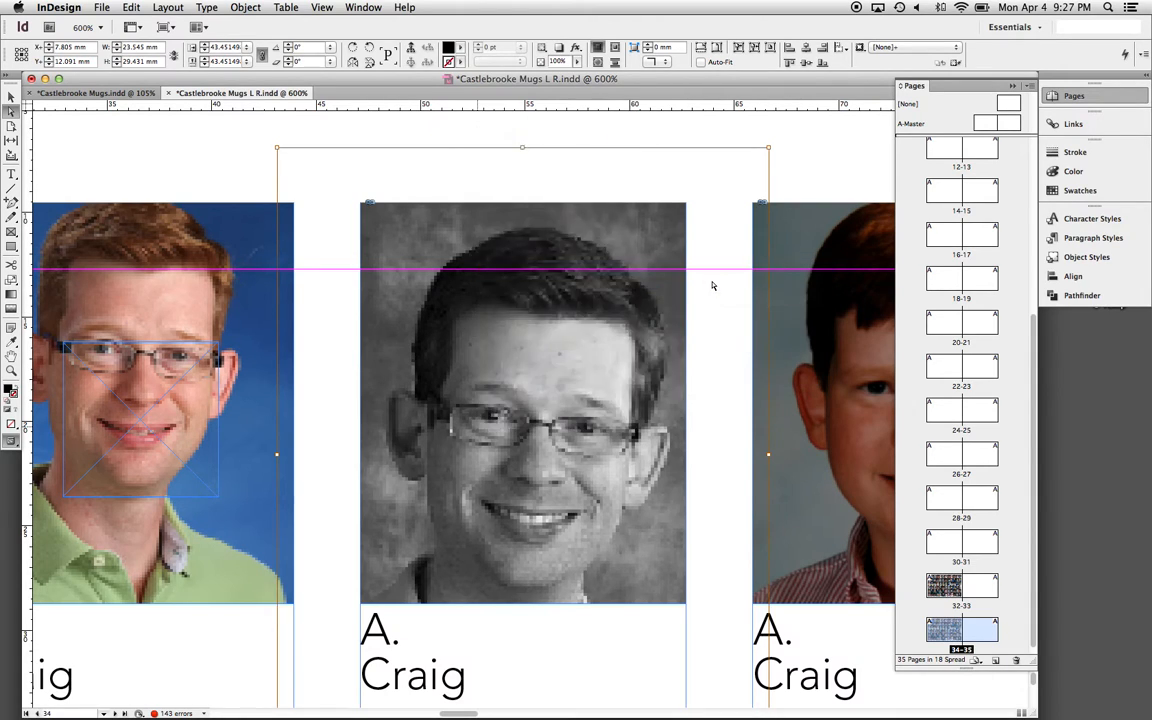
key("super+z")
key("super+alt+shift+e")
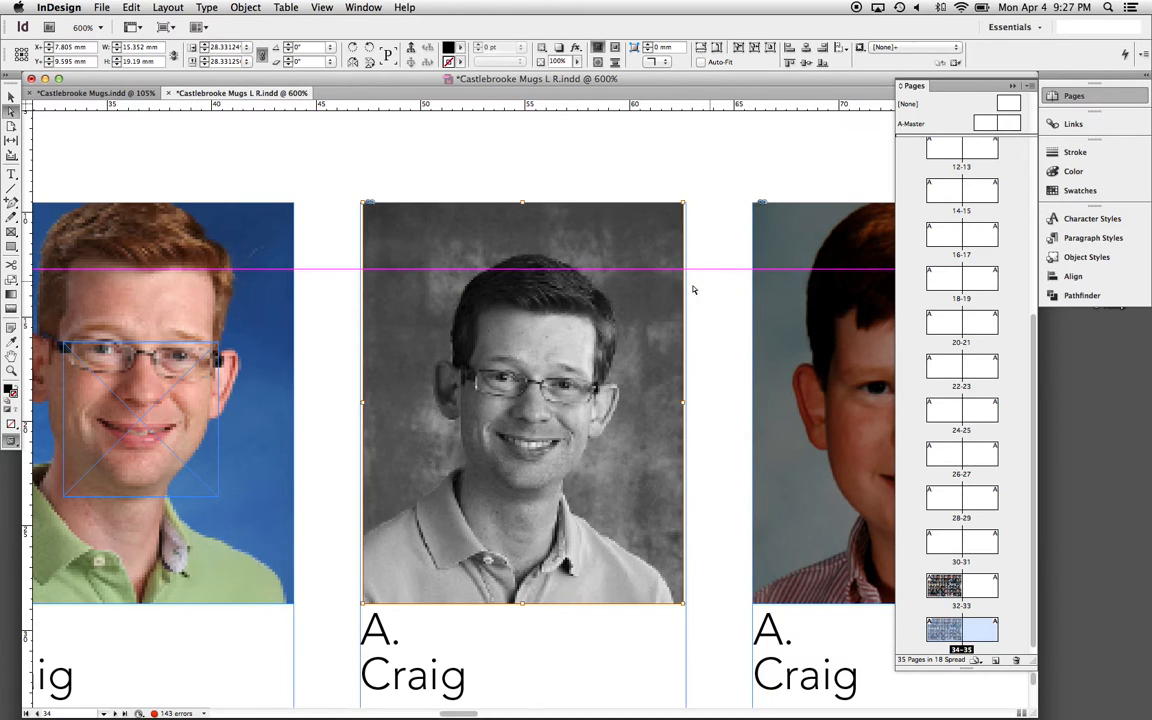
key("super+z")
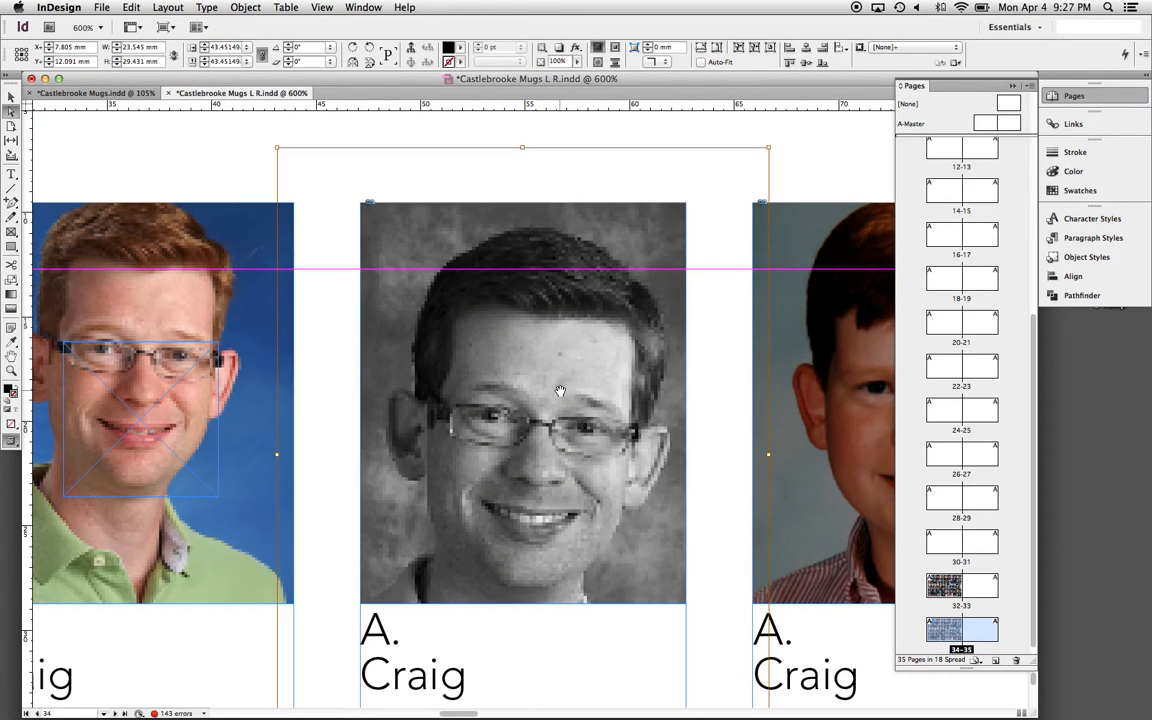
Move the second portrait's image up about 2.1 mm and left about 0.4 mm, and shrink it in 1% steps to about 38.9%
left_click_drag(560, 390, 551, 345)
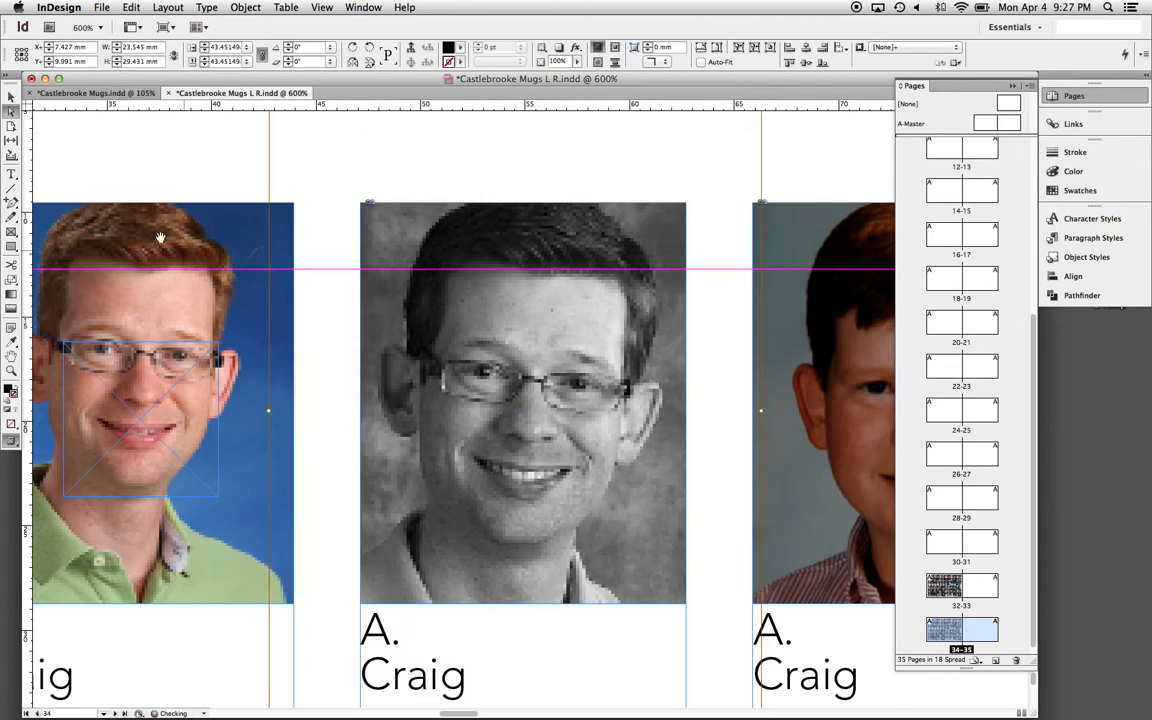
key("super+comma")
key("super+comma")
key("super+comma")
key("super+comma")
key("super+comma")
key("super+comma")
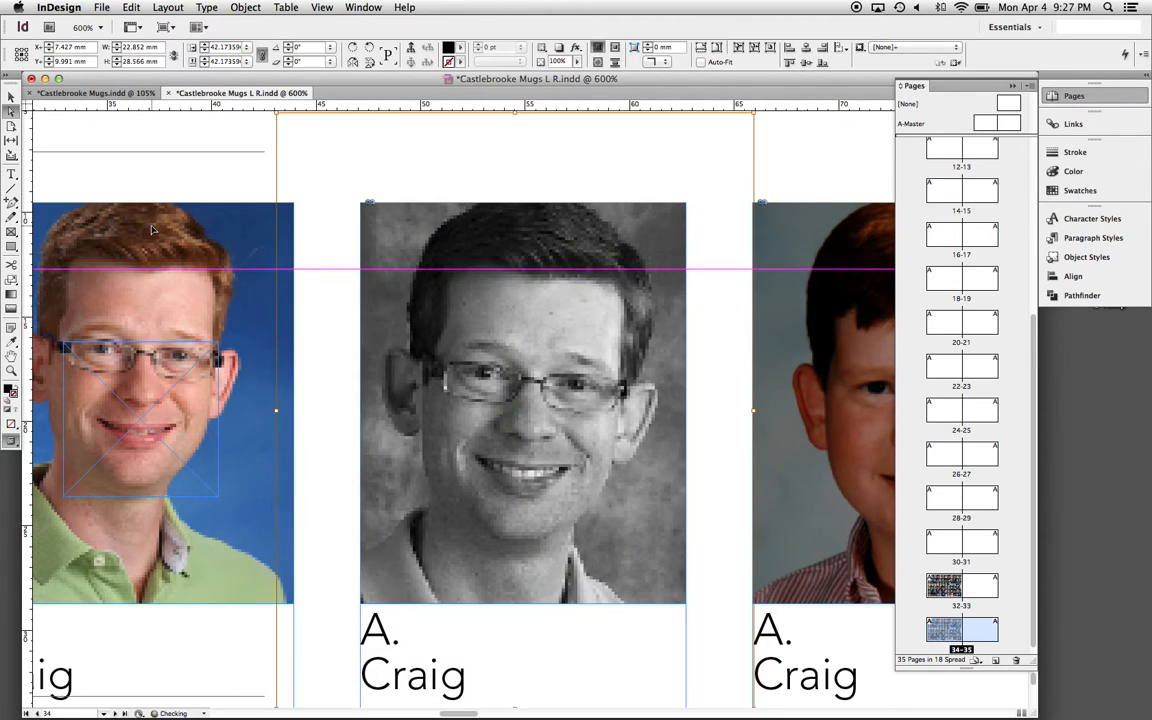
key("super+comma")
key("super+comma")
key("super+comma")
key("super+comma")
key("super+comma")
key("super+comma")
key("super+comma")
key("super+comma")
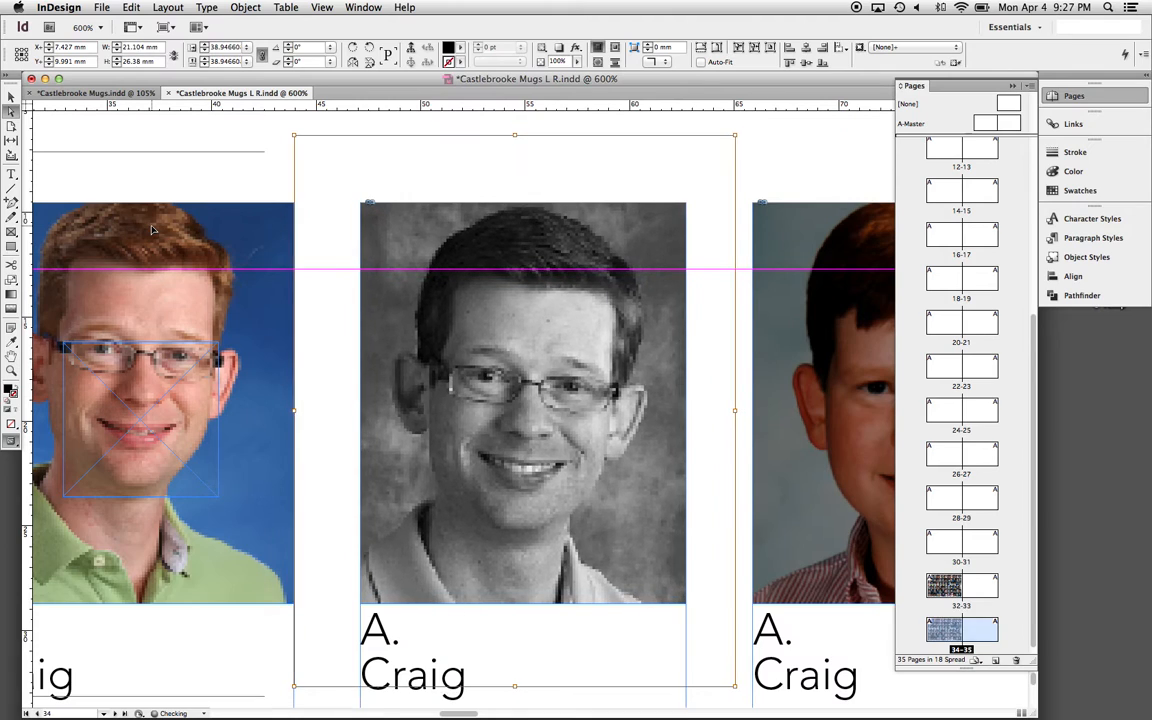
Rescale the second portrait's image to about 38.2% and move it up about 1.1 mm within its frame
key("super+comma")
key("super+period")
key("super+period")
key("super+period")
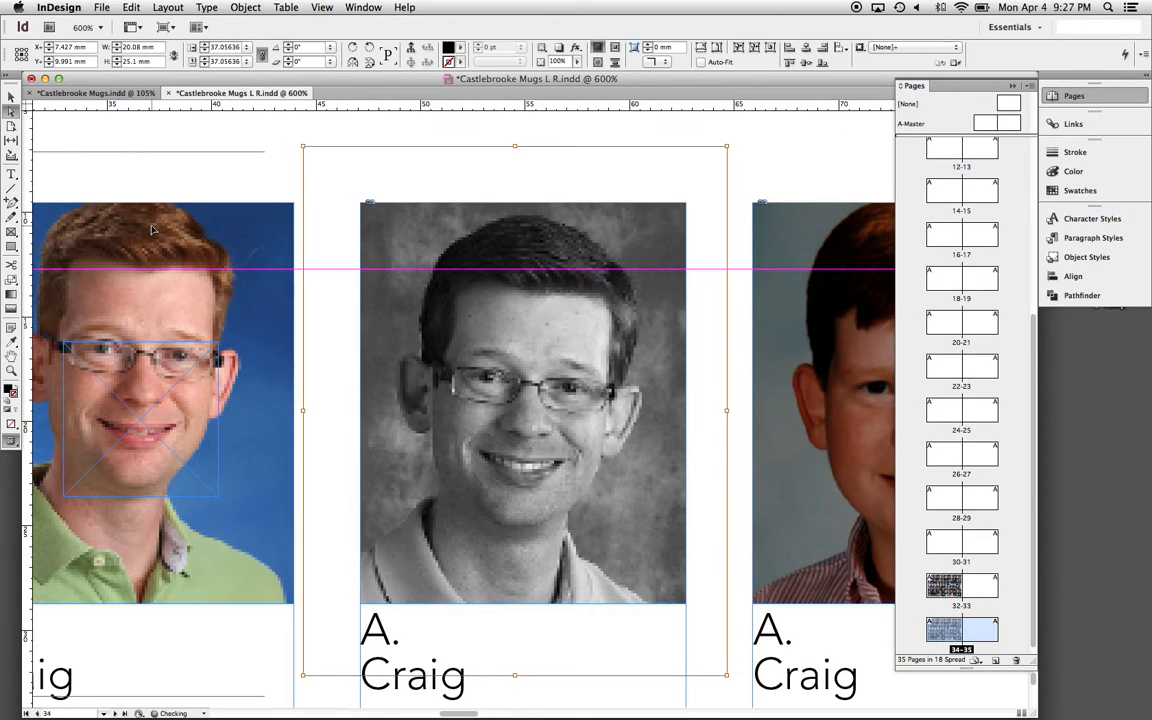
key("Up")
key("Left")
key("Right")
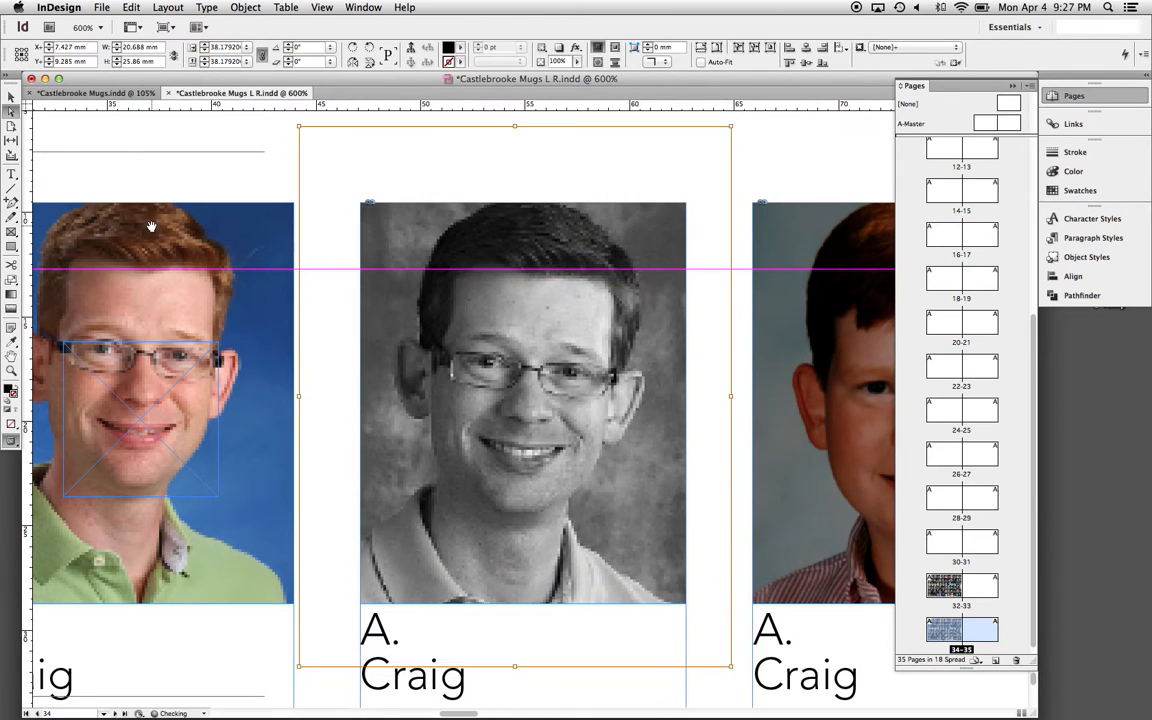
key("Left")
key("Up")
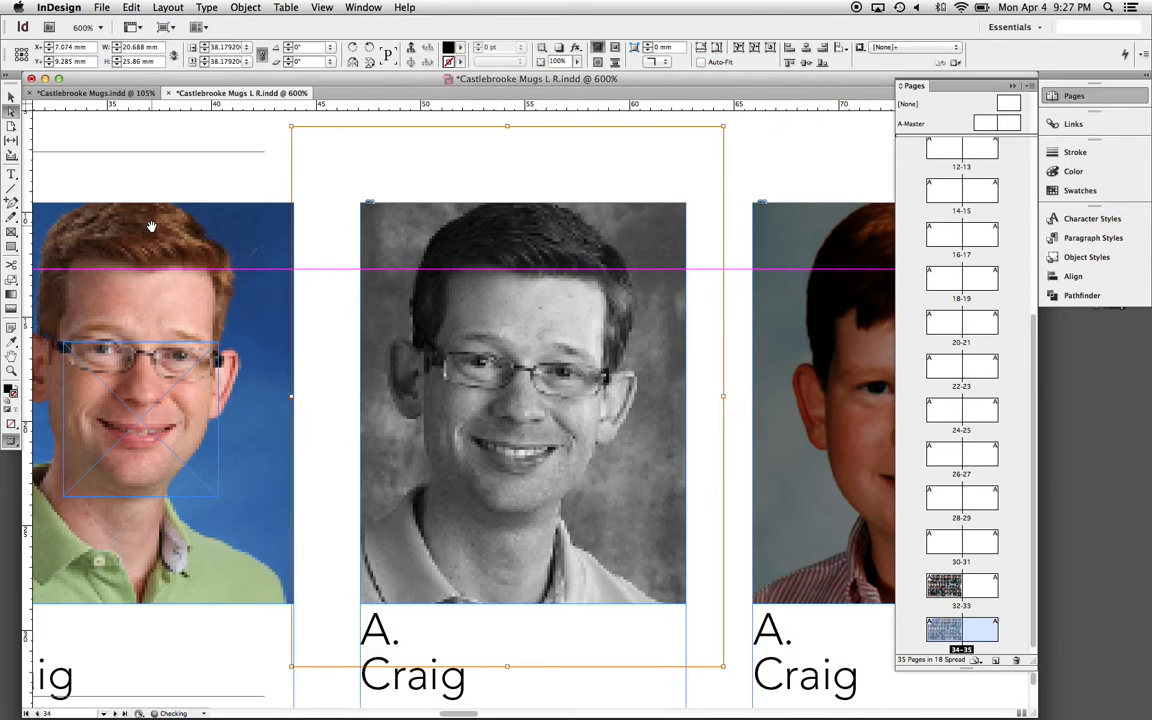
key("Right")
key("Up")
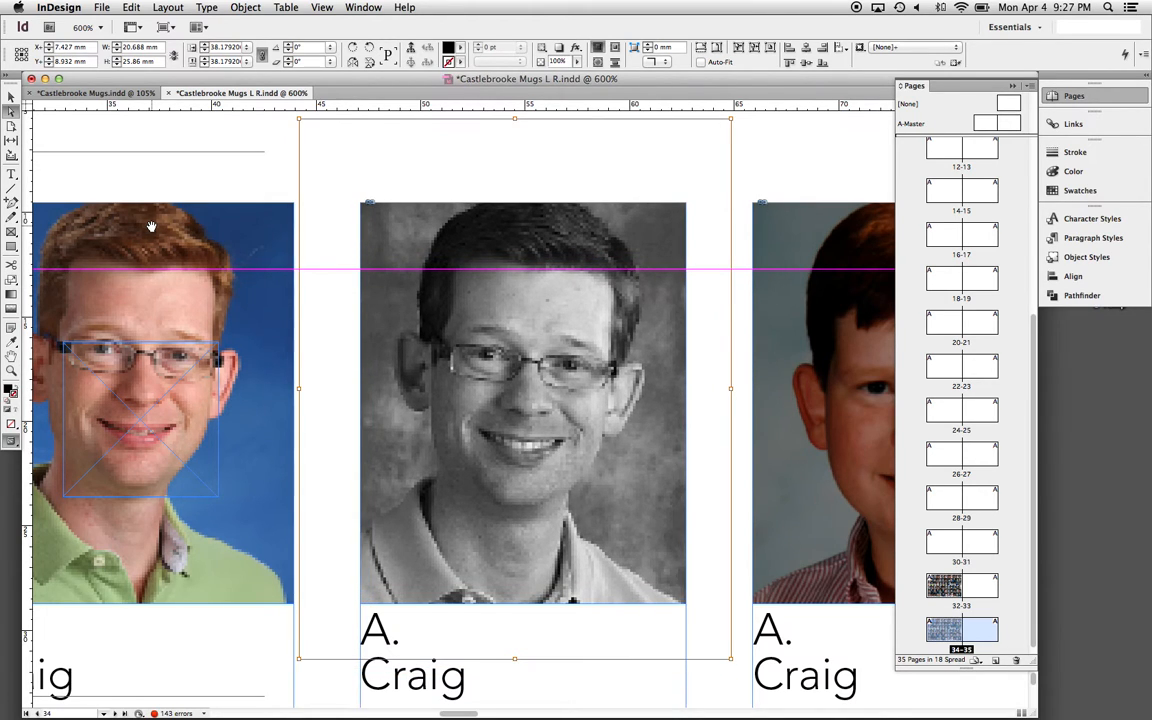
key("super+minus")
key("Escape")
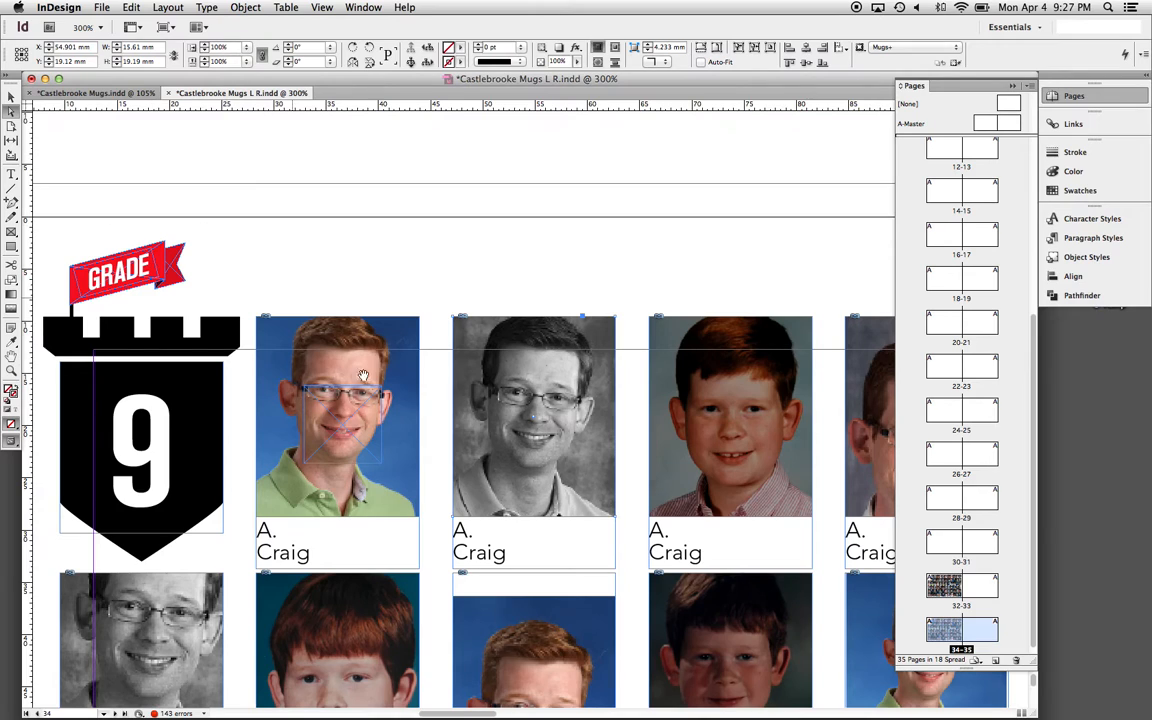
Select the third portrait's image and move it left about 0.7 mm and up about 1.1 mm within its frame
scroll(338, 362, "right", 5)
left_click(512, 400)
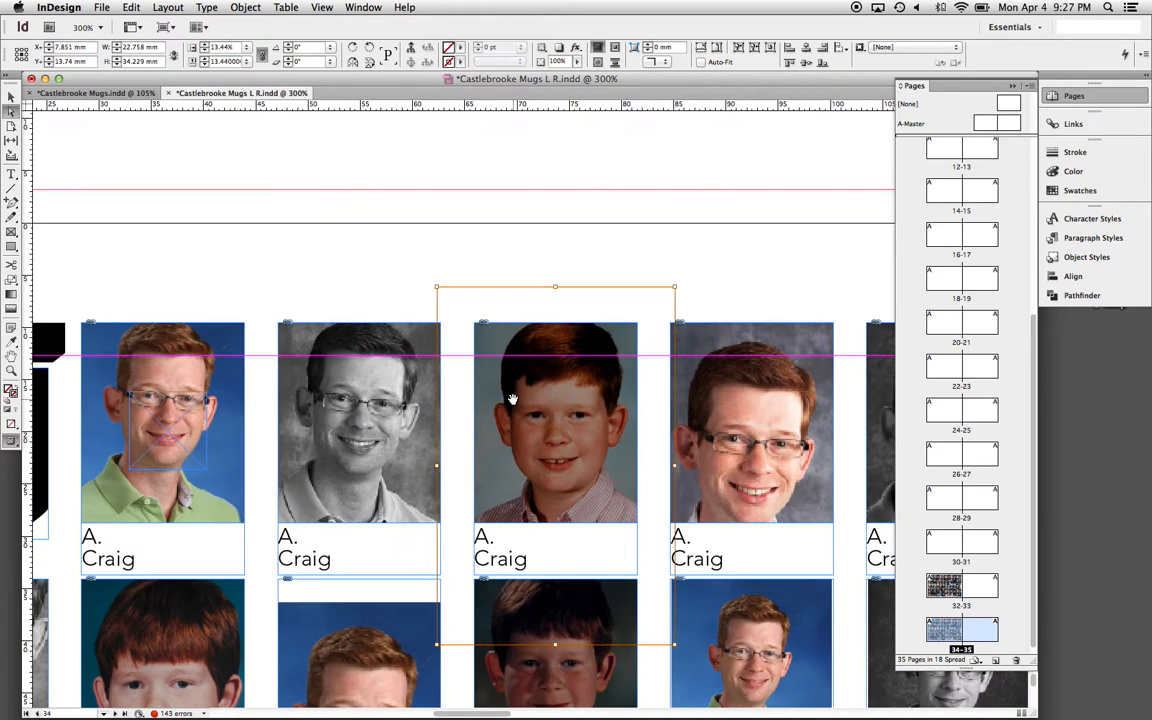
key("Left")
key("Left")
key("Up")
key("Up")
key("Up")
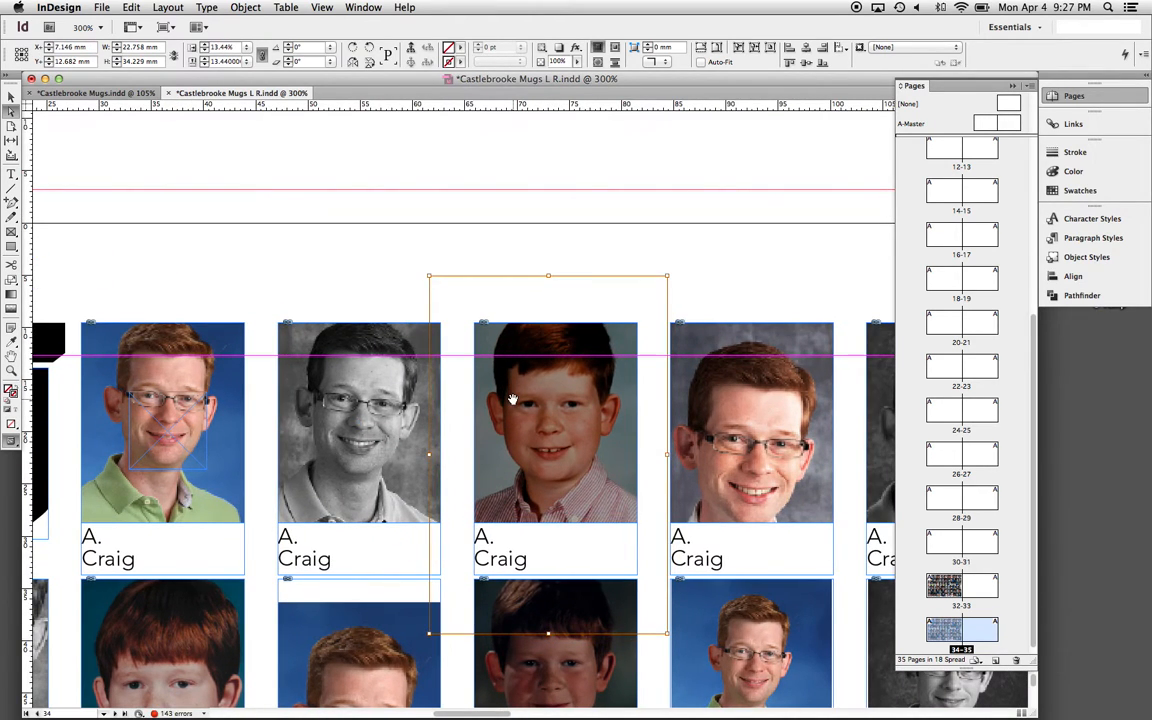
Select the fourth portrait's image and move it up about 3.9 mm and right about 0.7 mm within its frame
left_click(695, 422)
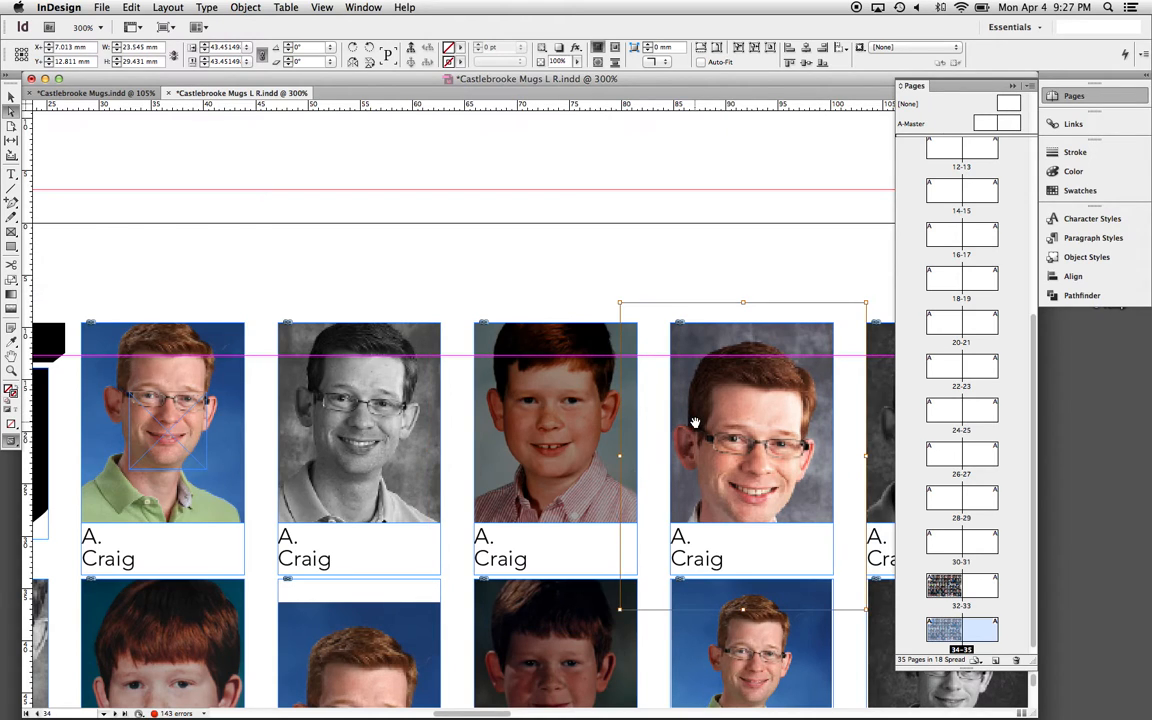
key("Up")
key("Up")
key("Up")
key("Up")
key("Up")
key("Up")
key("Up")
key("Up")
key("Up")
key("Up")
key("Up")
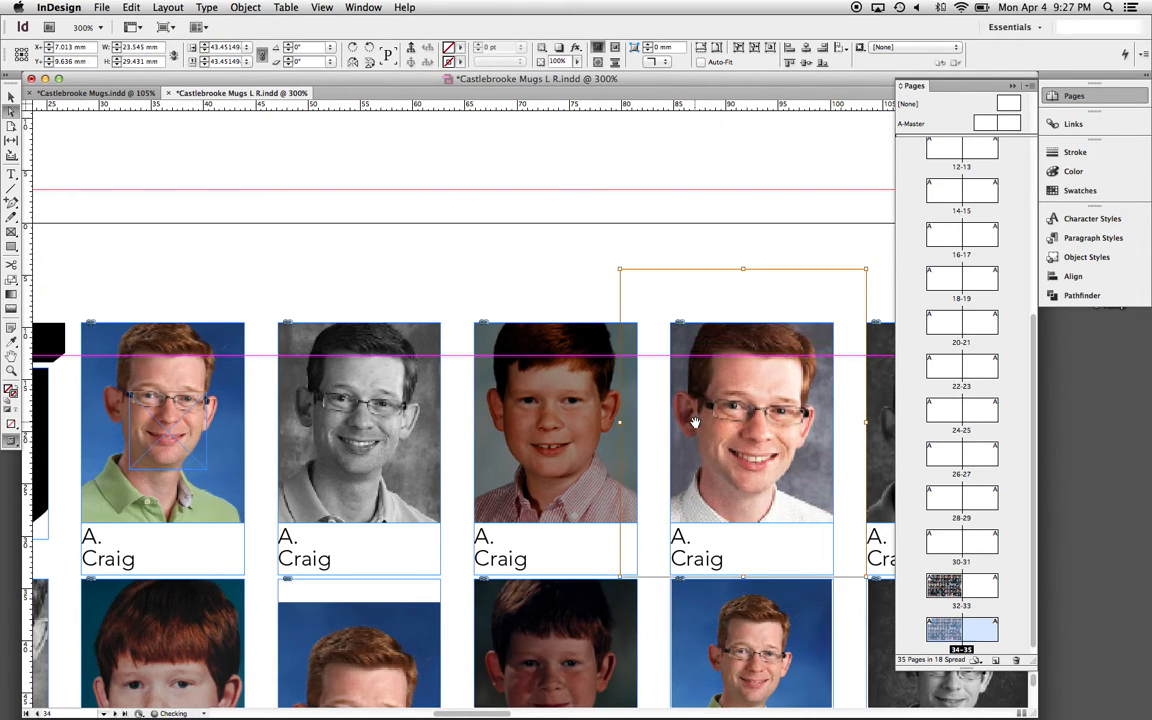
key("Right")
key("Right")
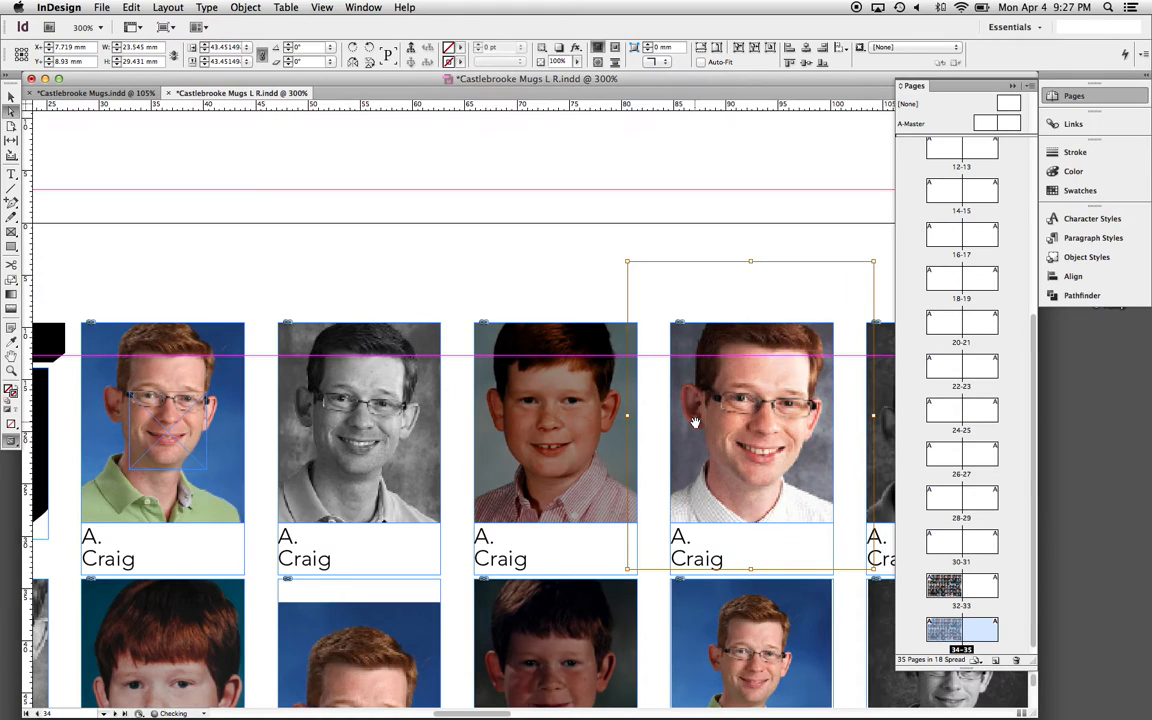
key("Escape")
Select the fifth portrait's image and move it up about 1.8 mm and left about 0.4 mm within its frame
scroll(640, 425, "right", 5)
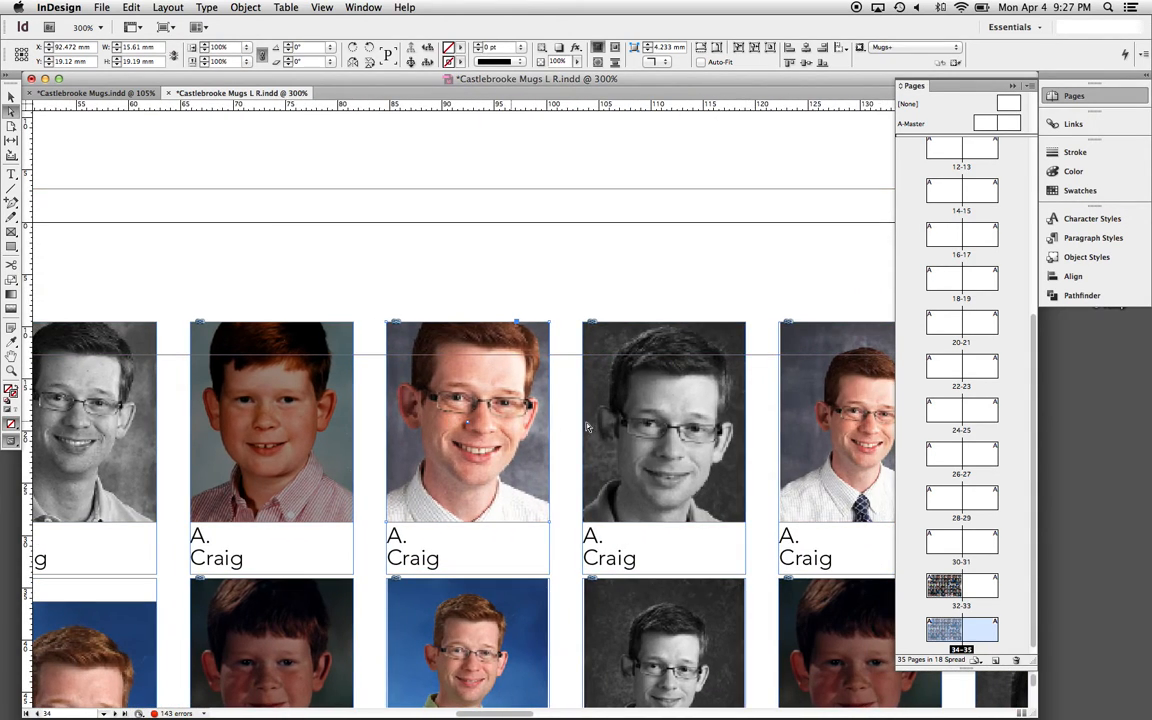
left_click(628, 422)
key("Up")
key("Up")
key("Up")
key("Up")
key("Up")
key("Left")
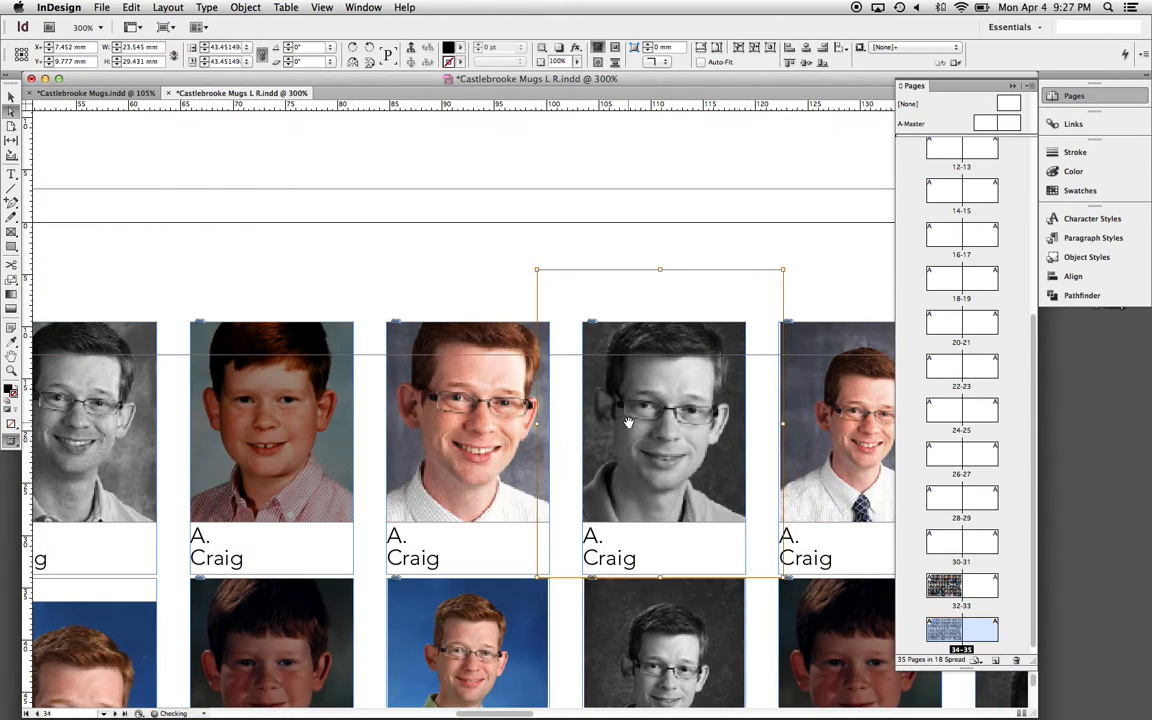
key("Escape")
Enlarge the sixth portrait's image in 1% steps to about 39.3% and nudge it up and left to about X 7.5 mm, Y 8.9 mm
scroll(628, 422, "right", 4)
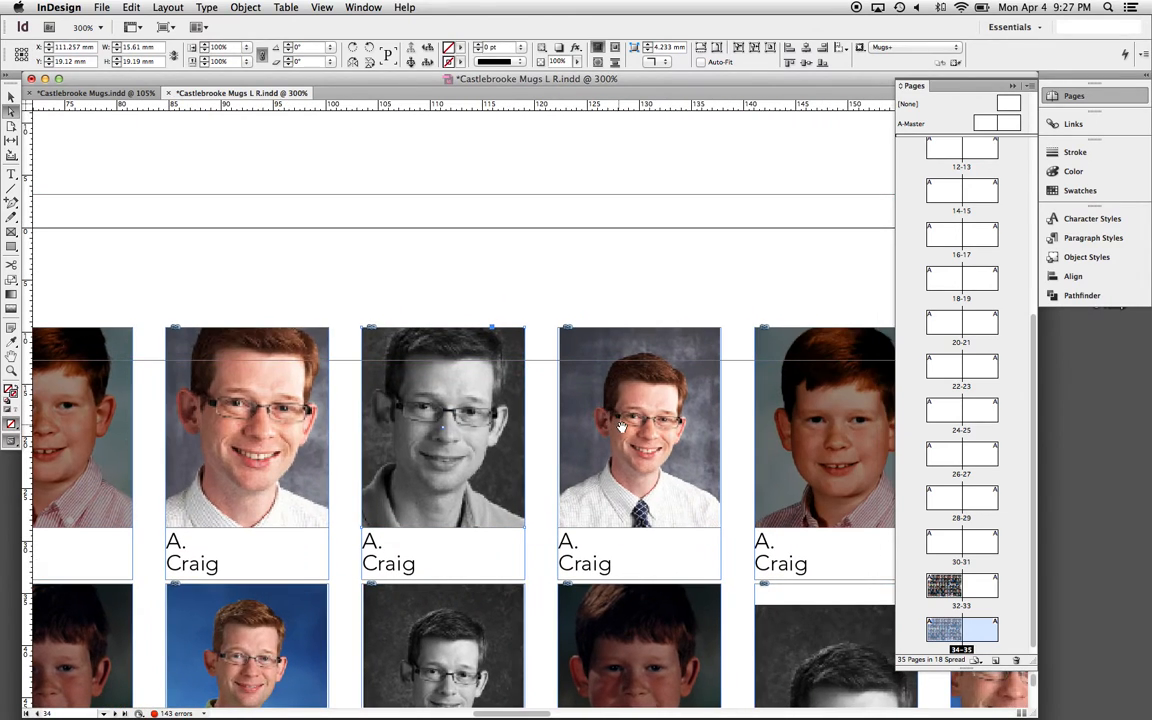
left_click(623, 426)
key("super+period")
key("super+period")
key("super+period")
key("super+period")
key("super+period")
key("super+period")
key("super+period")
key("super+period")
key("super+period")
key("super+period")
key("super+period")
key("super+period")
key("super+period")
key("super+period")
key("super+period")
key("super+period")
key("super+period")
key("super+period")
key("super+period")
key("super+period")
key("super+period")
key("super+period")
key("super+period")
key("super+period")
key("super+period")
key("super+period")
key("super+period")
key("super+period")
key("super+period")
key("super+period")
key("super+period")
key("Up")
key("Up")
key("Left")
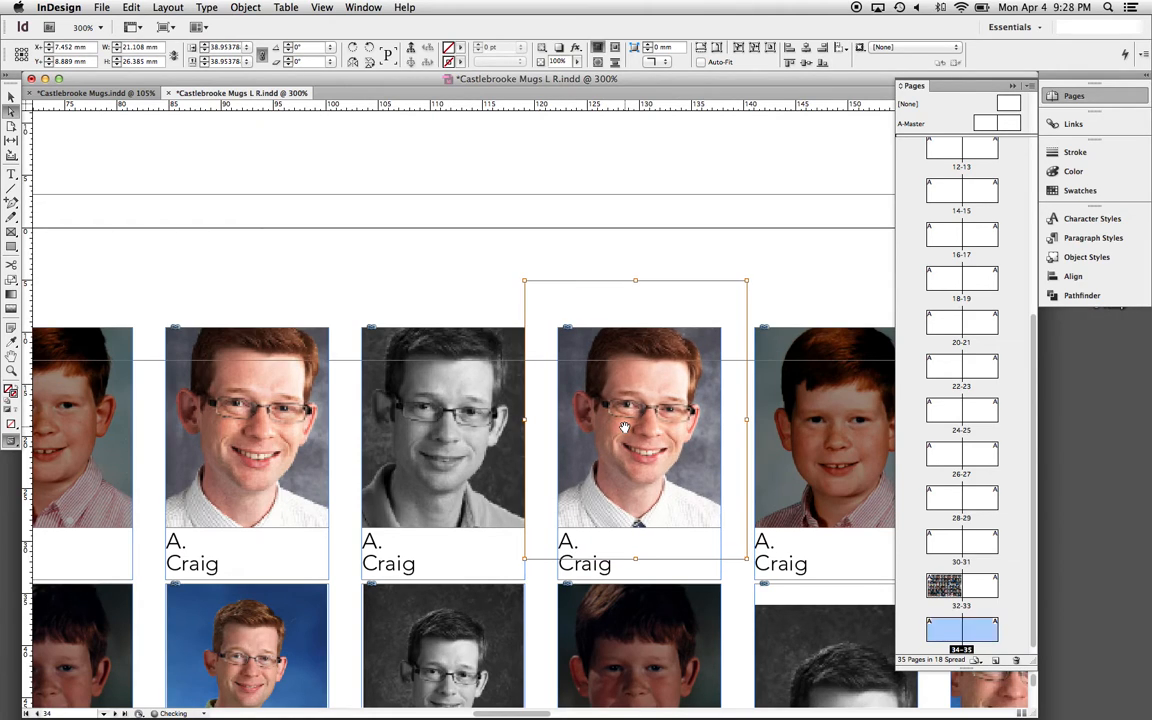
key("super+period")
key("super+period")
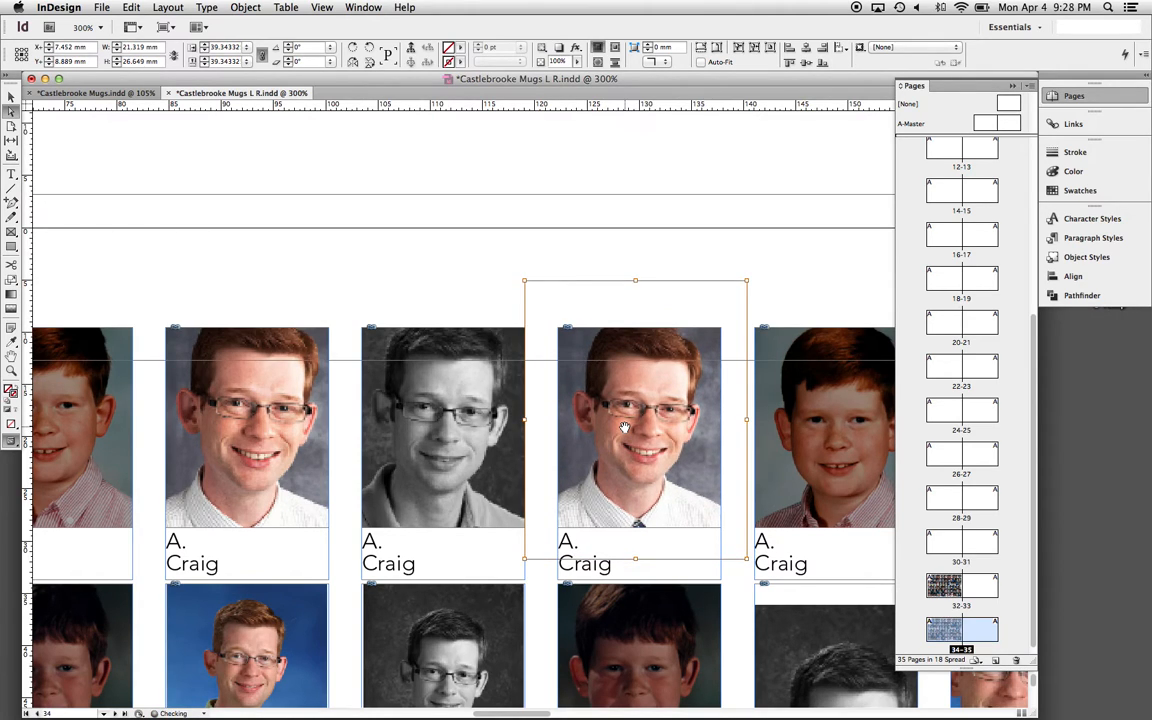
Select the seventh portrait's image and enlarge it in small steps to about 17.1%
scroll(624, 427, "right", 5)
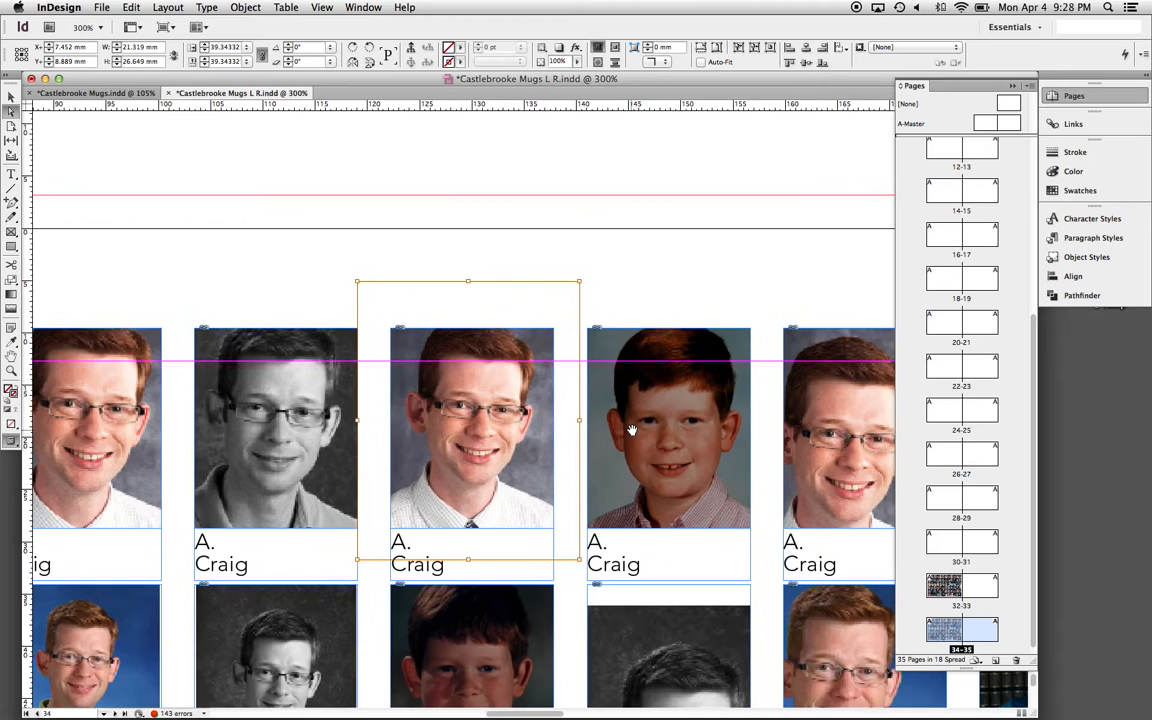
left_click(632, 430)
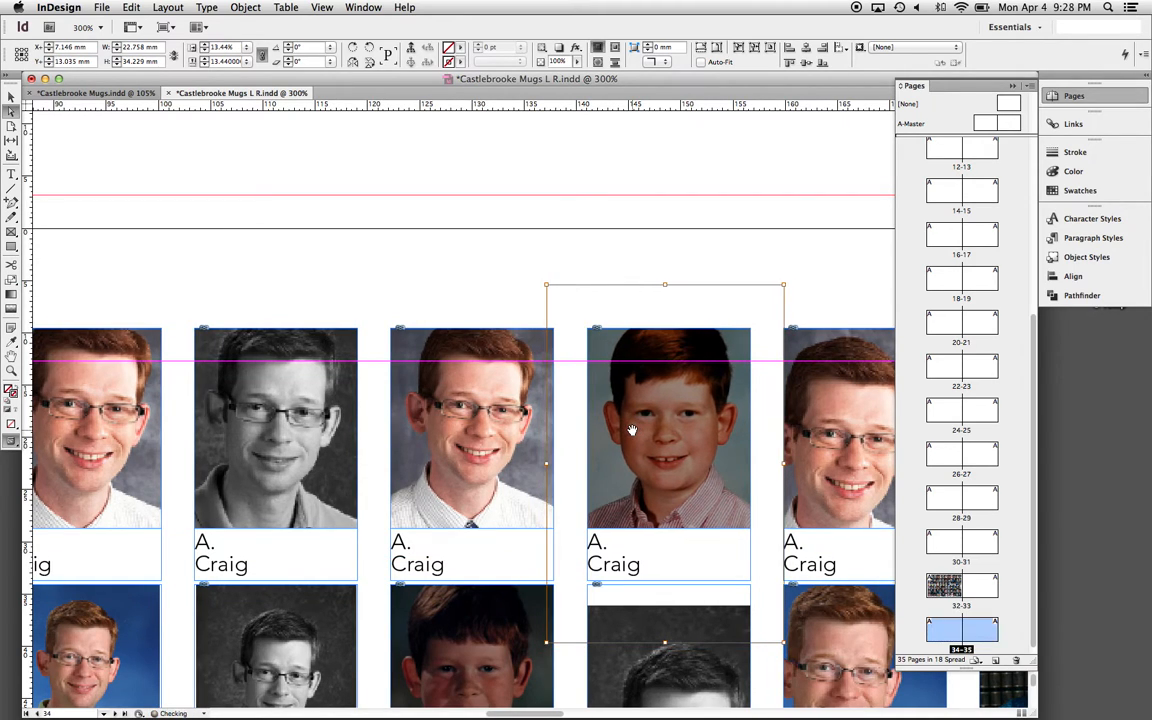
key("super+period")
key("super+period")
key("super+period")
key("super+period")
key("super+period")
key("super+period")
key("super+period")
key("super+period")
key("super+period")
key("super+period")
key("super+period")
key("super+period")
key("super+period")
key("super+period")
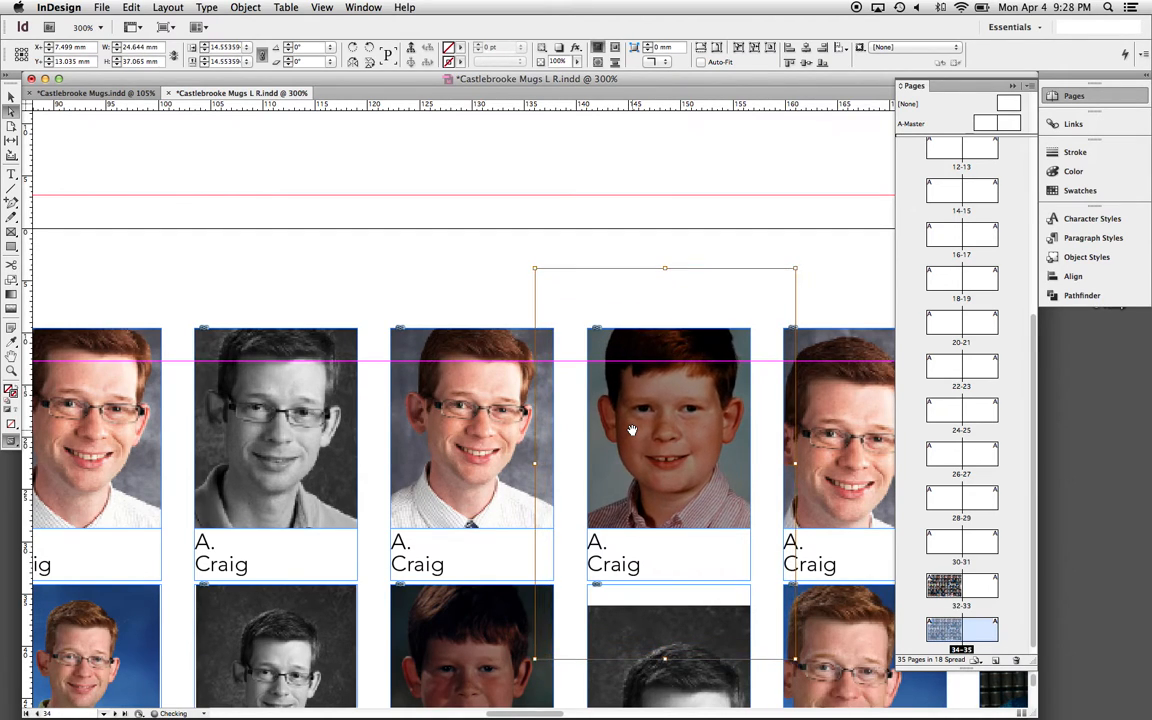
key("super+period")
key("super+period")
key("super+period")
key("super+period")
key("super+period")
key("super+period")
key("super+period")
key("super+period")
key("super+period")
key("super+period")
key("super+period")
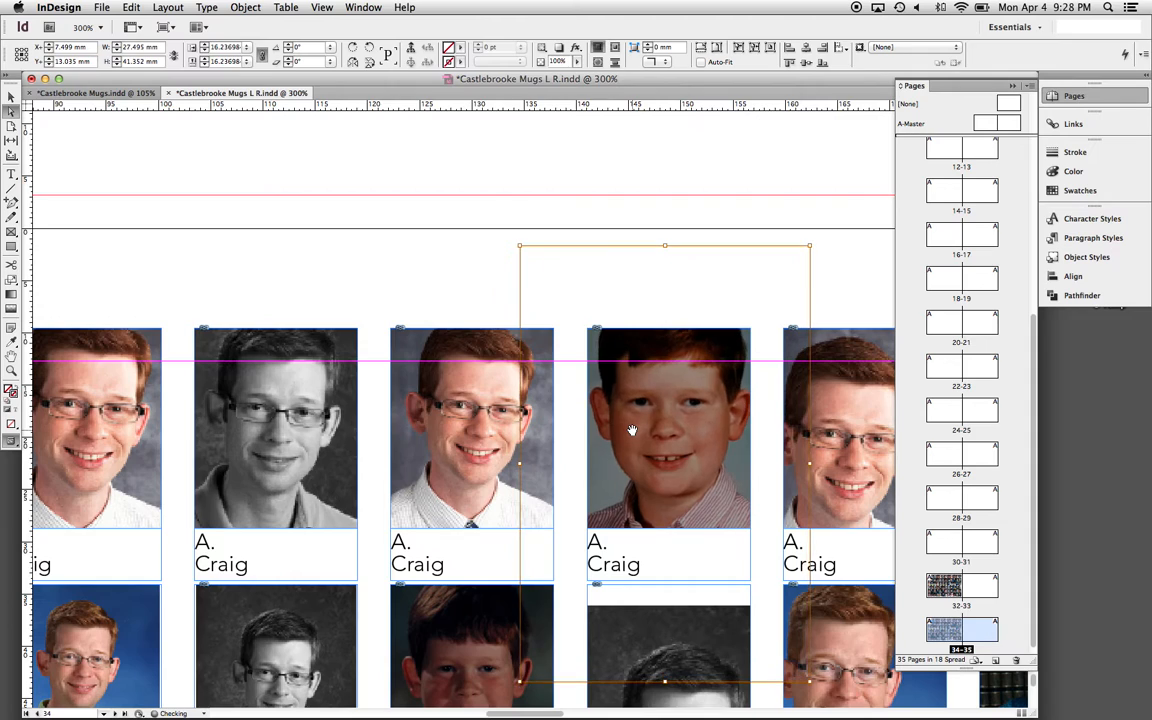
Shrink the seventh portrait's image in small steps to about 13%
key("super+comma")
key("super+comma")
key("super+comma")
key("super+comma")
key("super+comma")
key("super+comma")
key("super+comma")
key("super+comma")
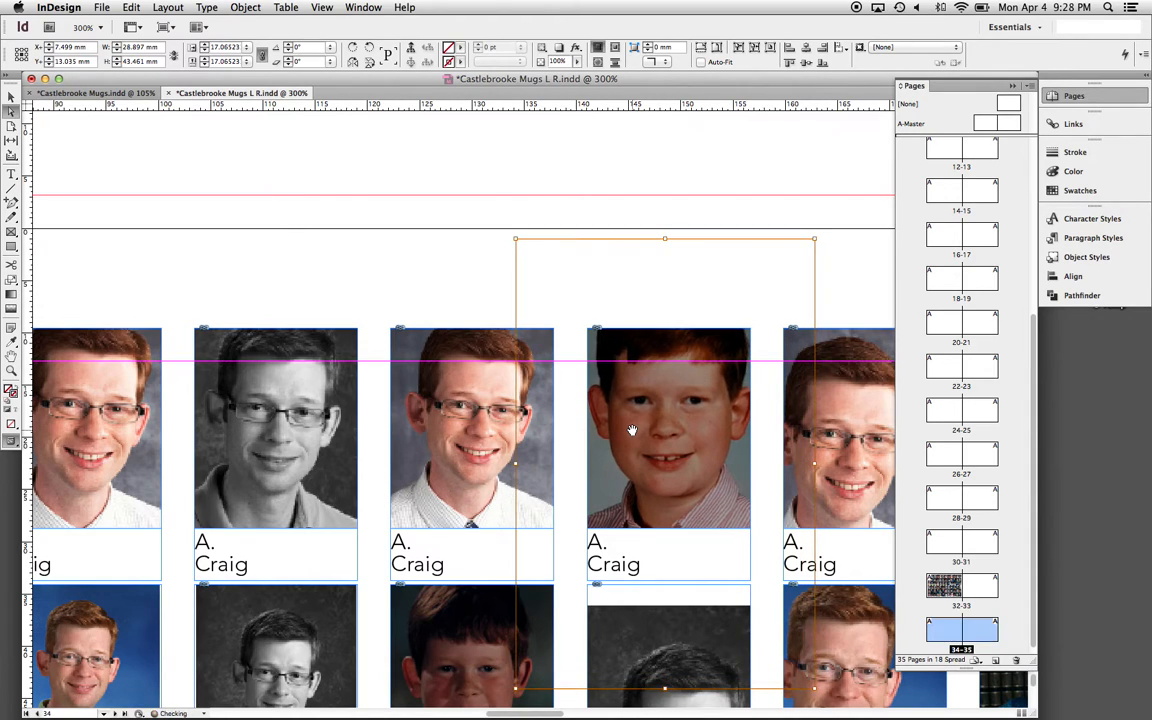
key("super+comma")
key("super+comma")
key("super+comma")
key("super+comma")
key("super+comma")
key("super+comma")
key("super+comma")
key("super+comma")
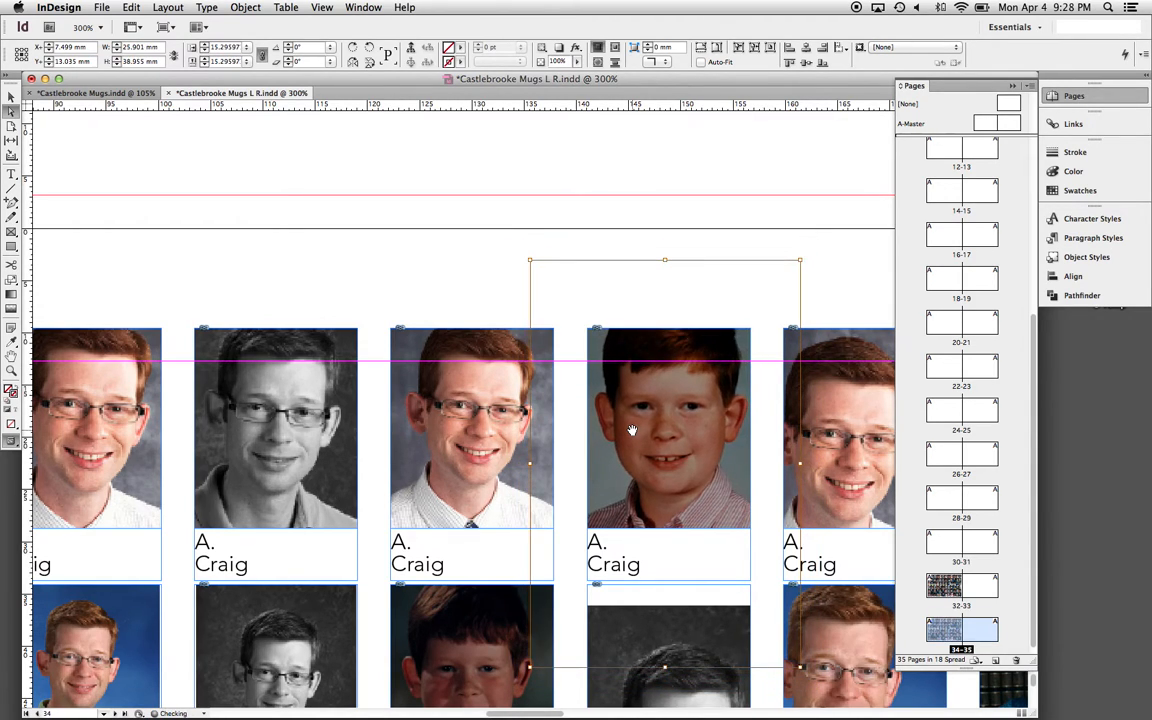
key("super+comma")
key("super+comma")
key("super+comma")
key("super+comma")
key("super+comma")
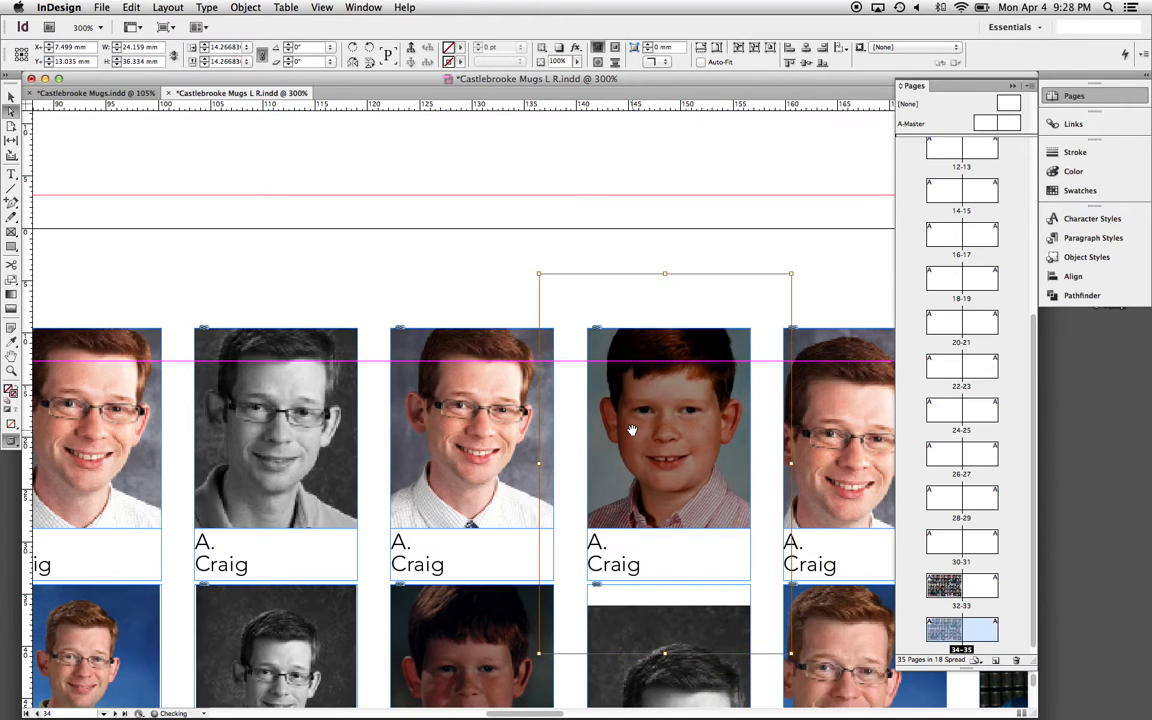
key("super+comma")
key("super+comma")
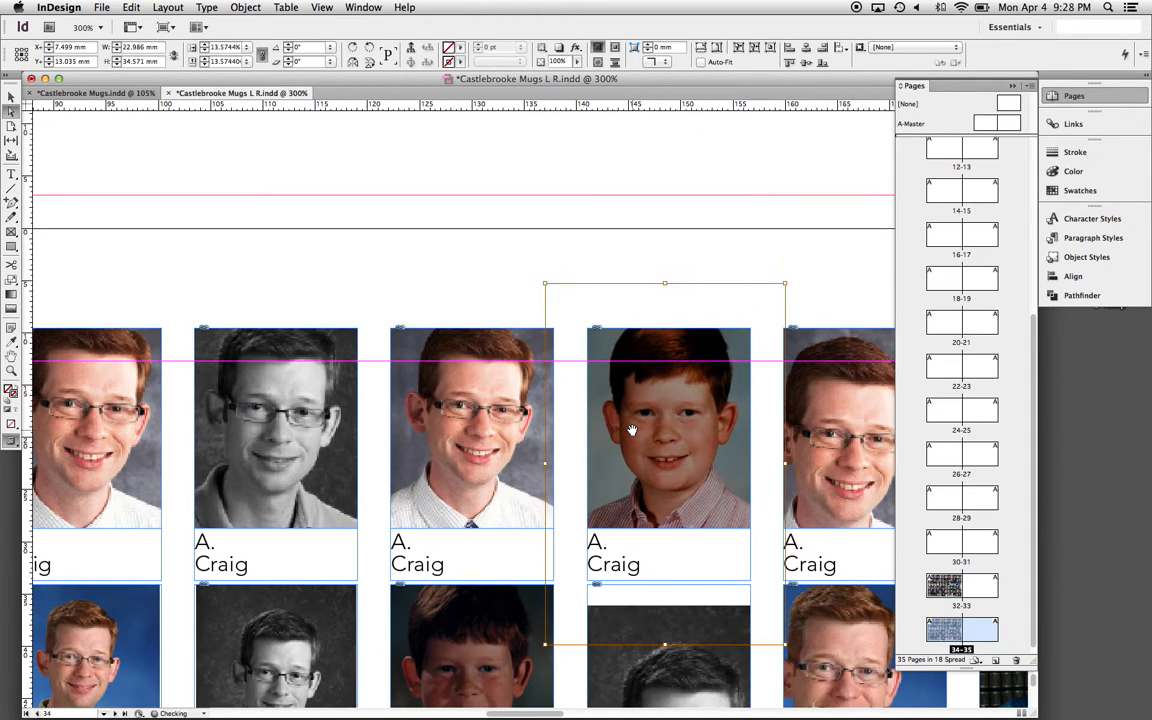
key("super+comma")
key("super+comma")
key("super+comma")
key("super+comma")
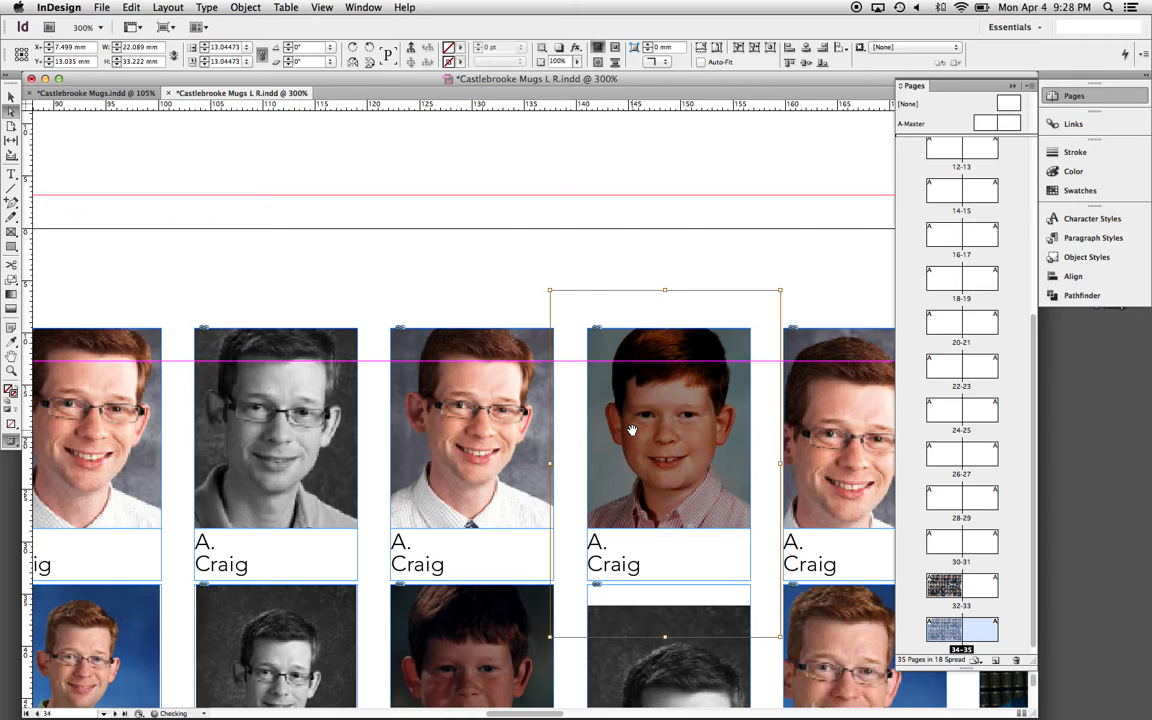
Enlarge the seventh portrait's image to about 14.1% and move it down about 0.4 mm within its frame
key("super+period")
key("super+period")
key("super+period")
key("super+period")
key("super+period")
key("super+period")
key("super+period")
key("super+period")
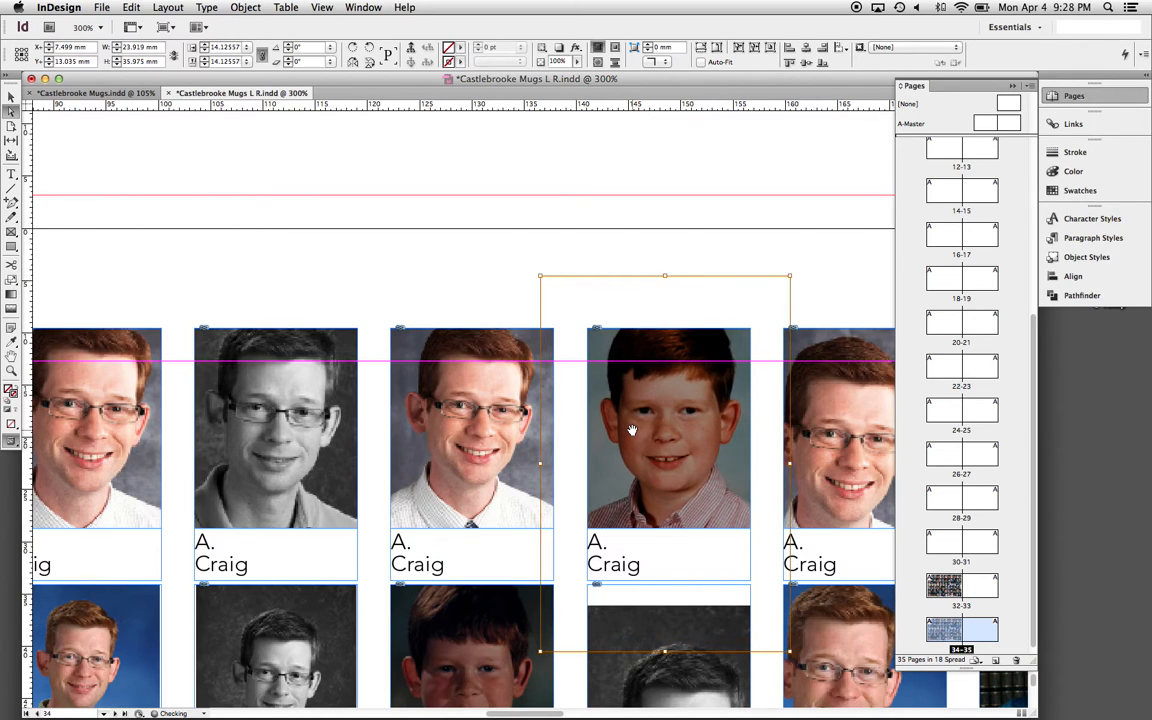
key("Down")
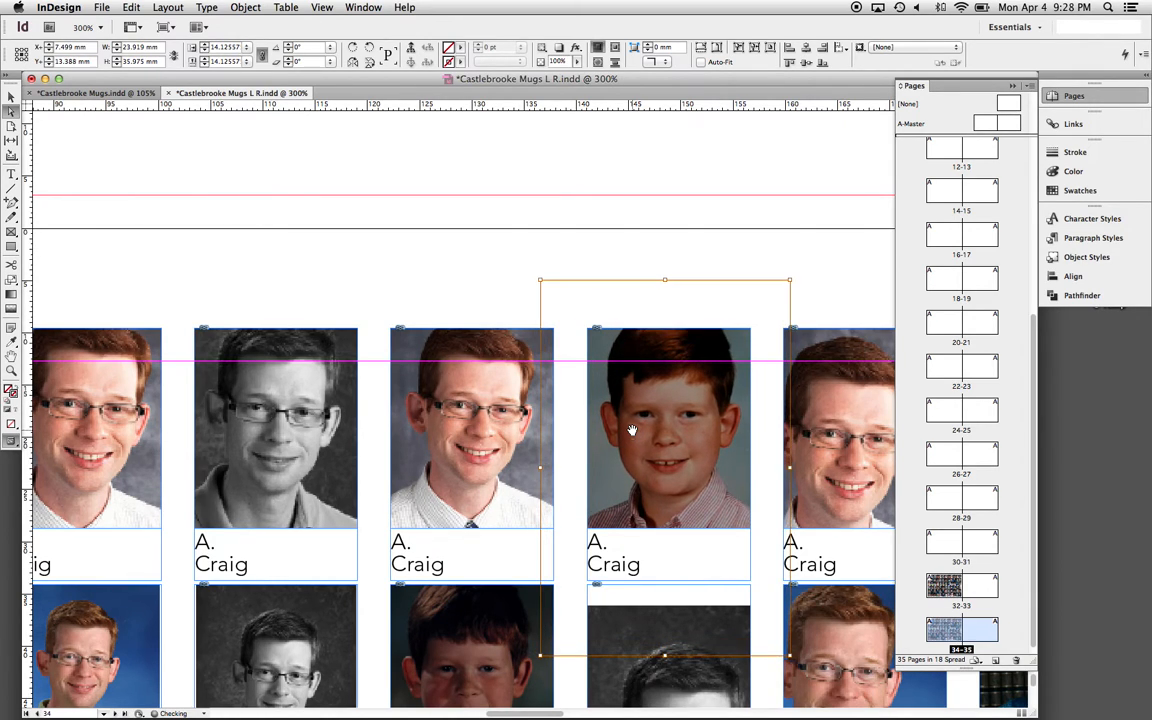
key("Escape")
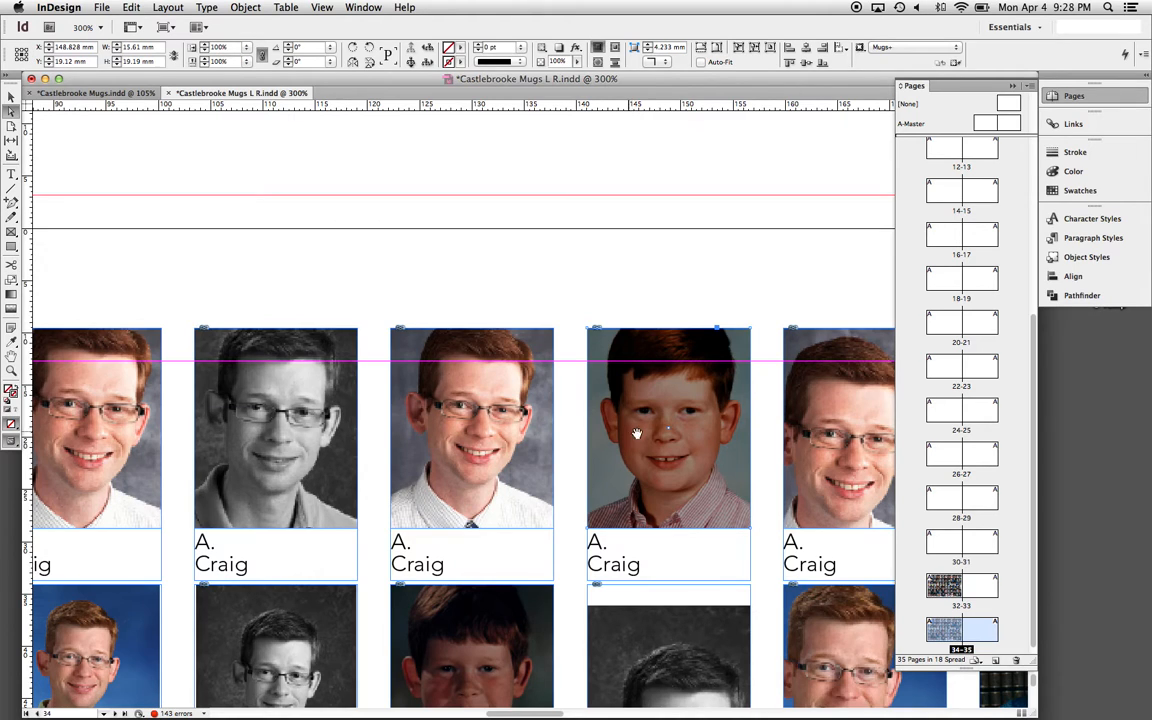
Select the eighth portrait's image and move it up about 2.1 mm and right about 1.1 mm within its frame
scroll(632, 433, "right", 5)
left_click(620, 433)
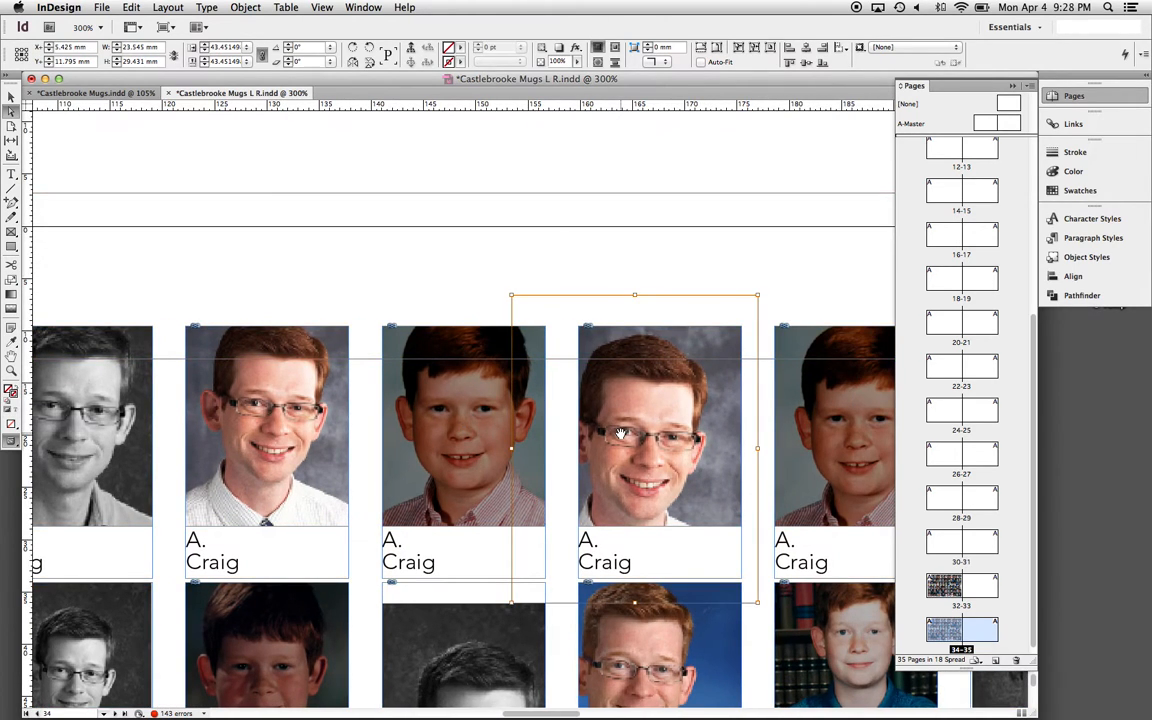
key("Up")
key("Up")
key("Up")
key("Up")
key("Right")
key("Right")
key("Right")
key("Up")
key("Up")
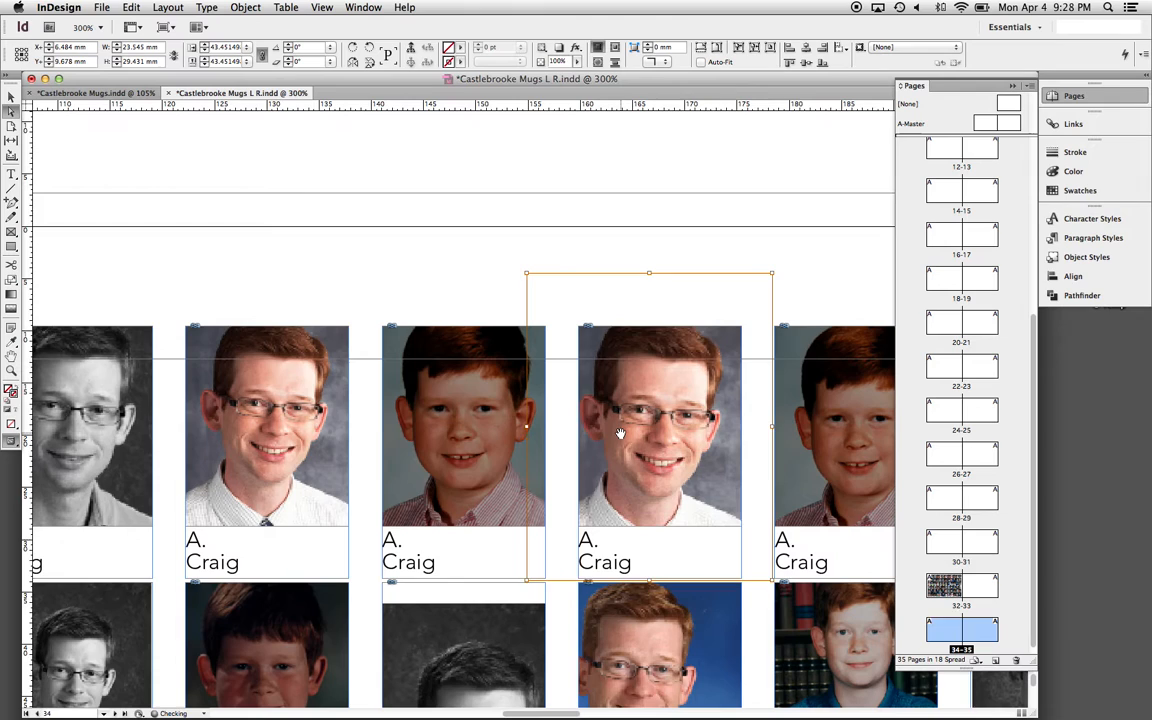
Move the eighth portrait's image right about 1.1 mm and up about 0.7 mm within its frame
key("Right")
key("Right")
key("Right")
key("Up")
key("Up")
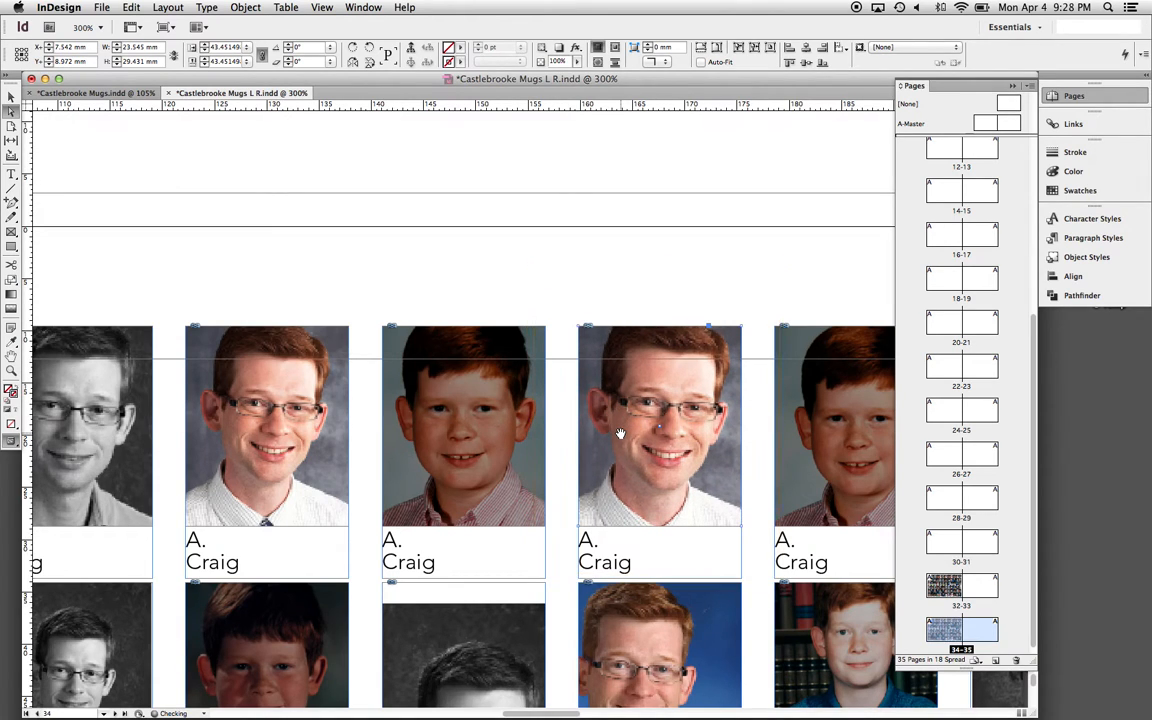
Select the ninth portrait's image, enlarge it to about 14.1%, and move it up about 1.1 mm and left about 0.4 mm within its frame
scroll(620, 433, "right", 5)
left_click(605, 424)
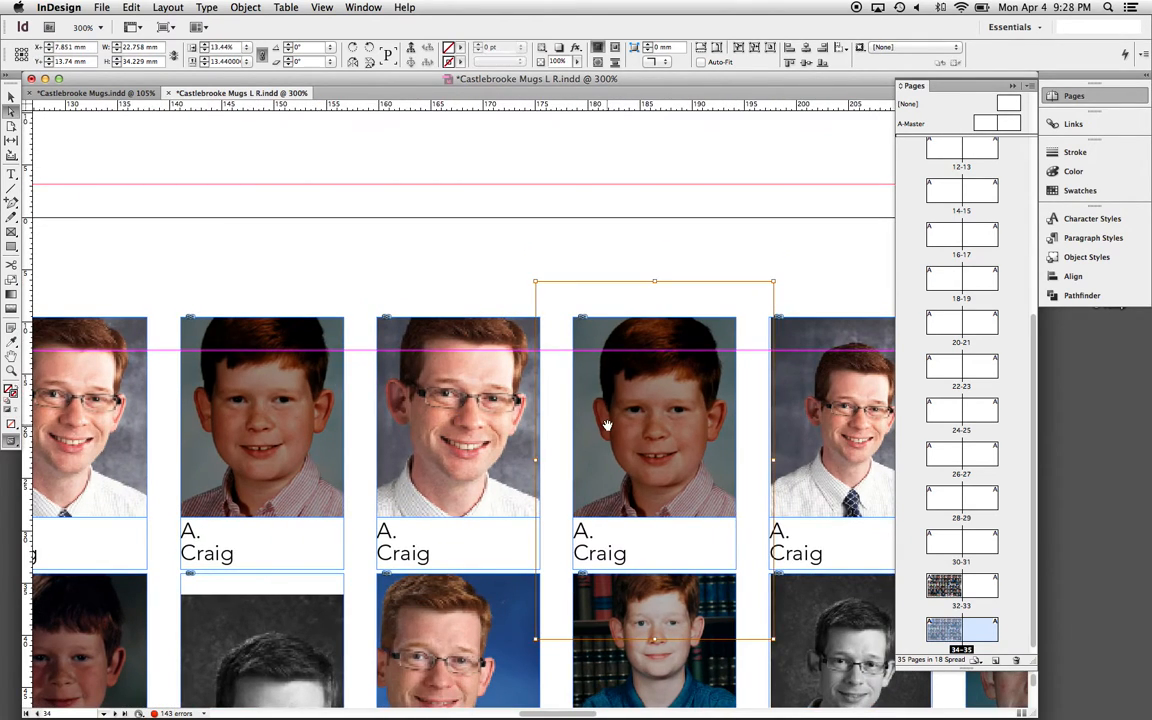
key("Up")
key("Up")
key("Up")
key("super+period")
key("super+period")
key("super+period")
key("super+period")
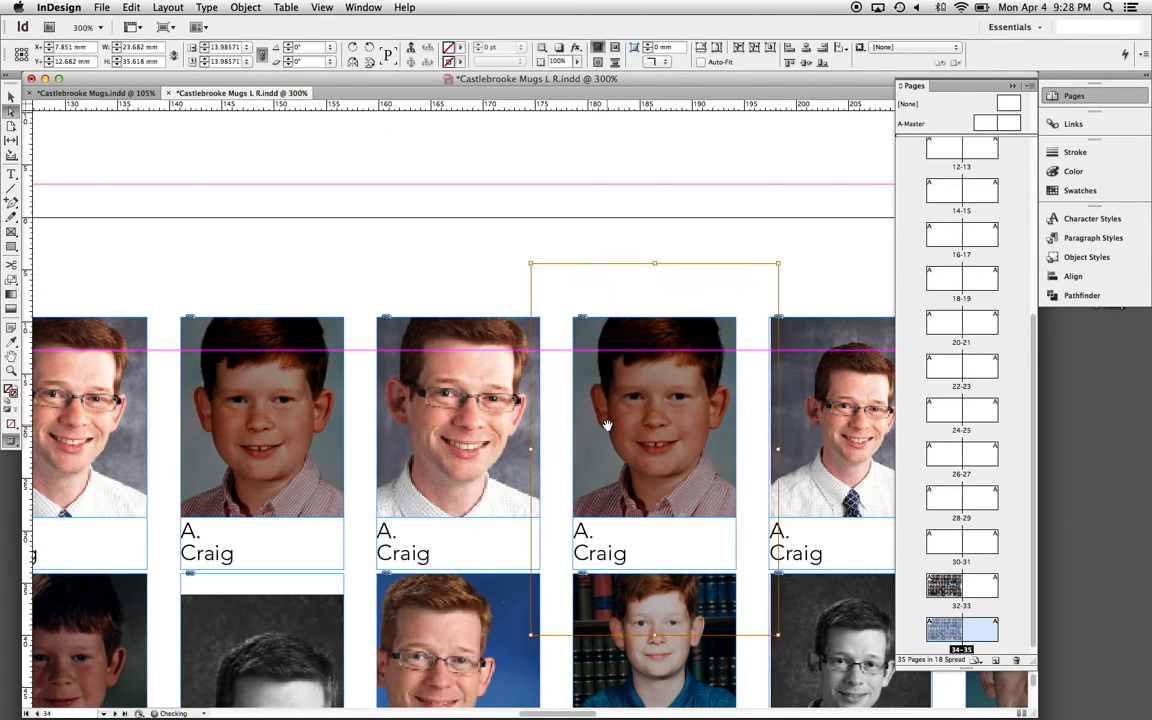
key("super+period")
key("Escape")
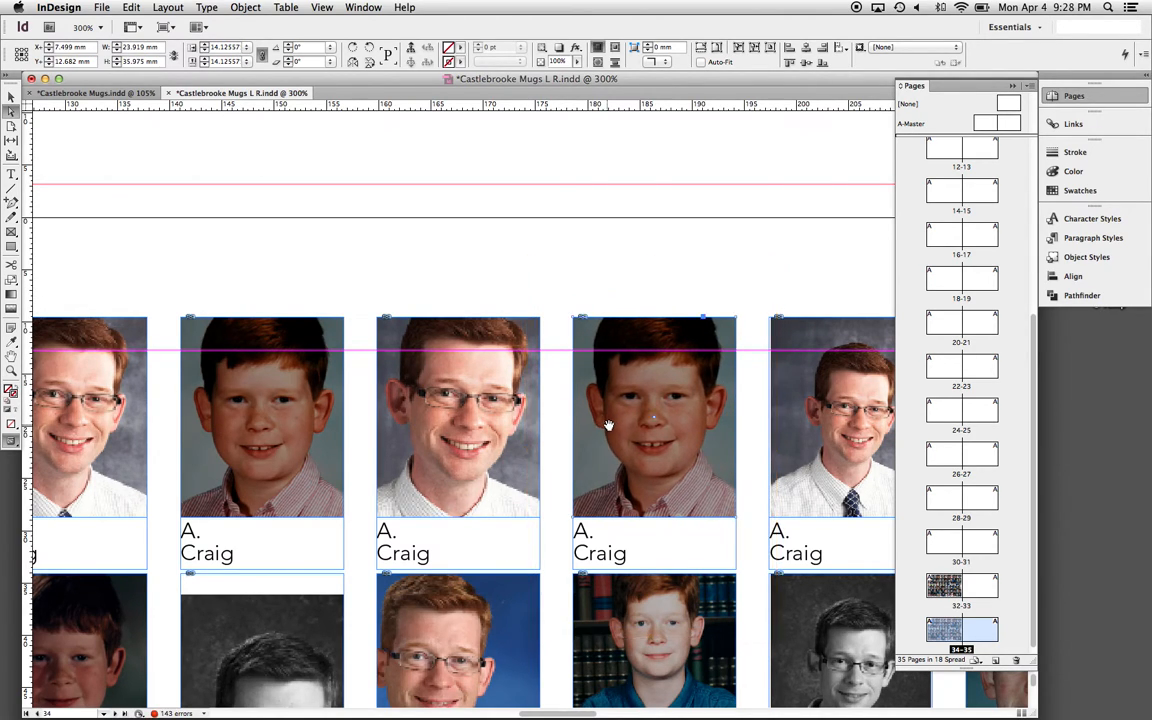
Select the tenth portrait's image and enlarge it in small steps until the head nearly matches its neighbours
scroll(607, 425, "right", 5)
left_click(512, 420)
key("super+period")
key("super+period")
key("super+period")
key("super+period")
key("super+period")
key("super+period")
key("super+period")
key("super+period")
key("super+period")
key("super+period")
key("super+period")
key("super+period")
key("super+period")
key("super+period")
key("super+period")
key("super+period")
key("super+period")
key("super+period")
key("super+period")
key("super+period")
key("super+period")
key("super+period")
key("super+period")
key("super+period")
Move the tenth portrait's image up and slightly left within its frame, and enlarge it to about 37.8%
key("Up")
key("Up")
key("Up")
key("Up")
key("Up")
key("Left")
key("super+period")
key("super+period")
key("super+period")
key("super+period")
key("super+period")
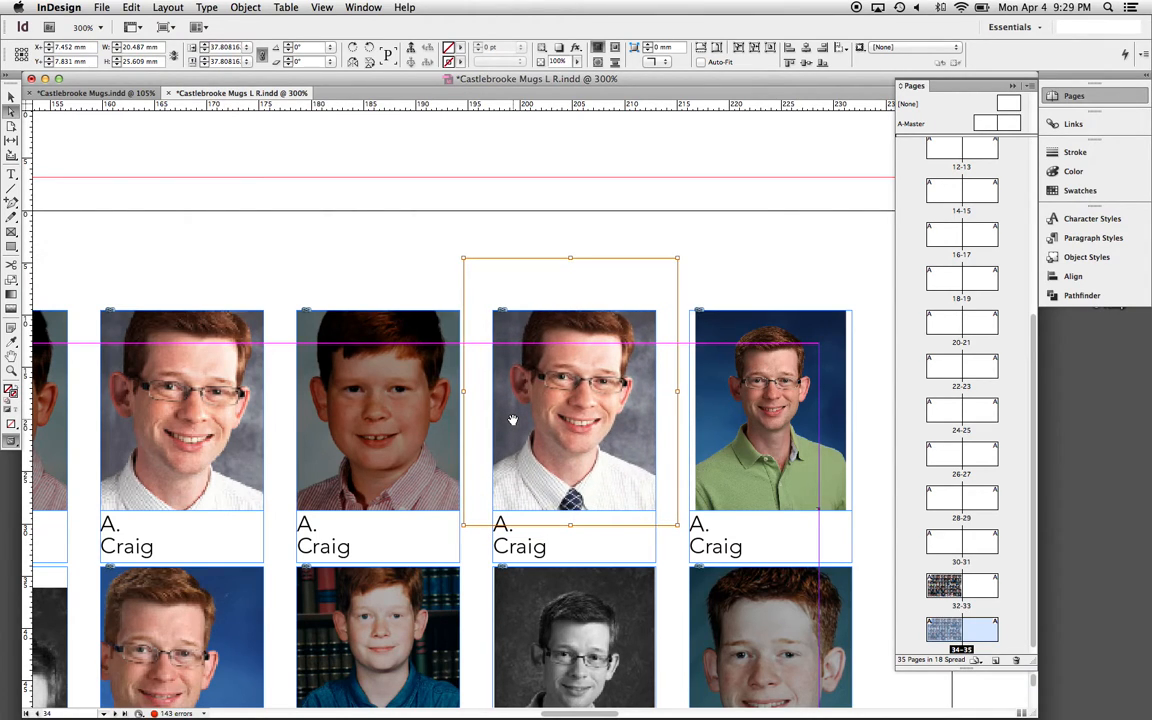
Select the eleventh portrait's image and enlarge it in small steps to about 15.7%
left_click(799, 437)
key("super+period")
key("super+period")
key("super+period")
key("super+period")
key("super+period")
key("super+period")
key("super+period")
key("super+period")
key("super+period")
key("super+period")
key("super+period")
key("super+period")
key("super+period")
key("super+period")
key("super+period")
key("super+period")
key("super+period")
key("super+period")
key("super+period")
key("super+period")
key("super+period")
key("super+period")
key("super+period")
key("super+period")
key("super+period")
key("super+period")
key("super+period")
key("super+period")
key("super+period")
key("super+period")
key("super+period")
key("super+period")
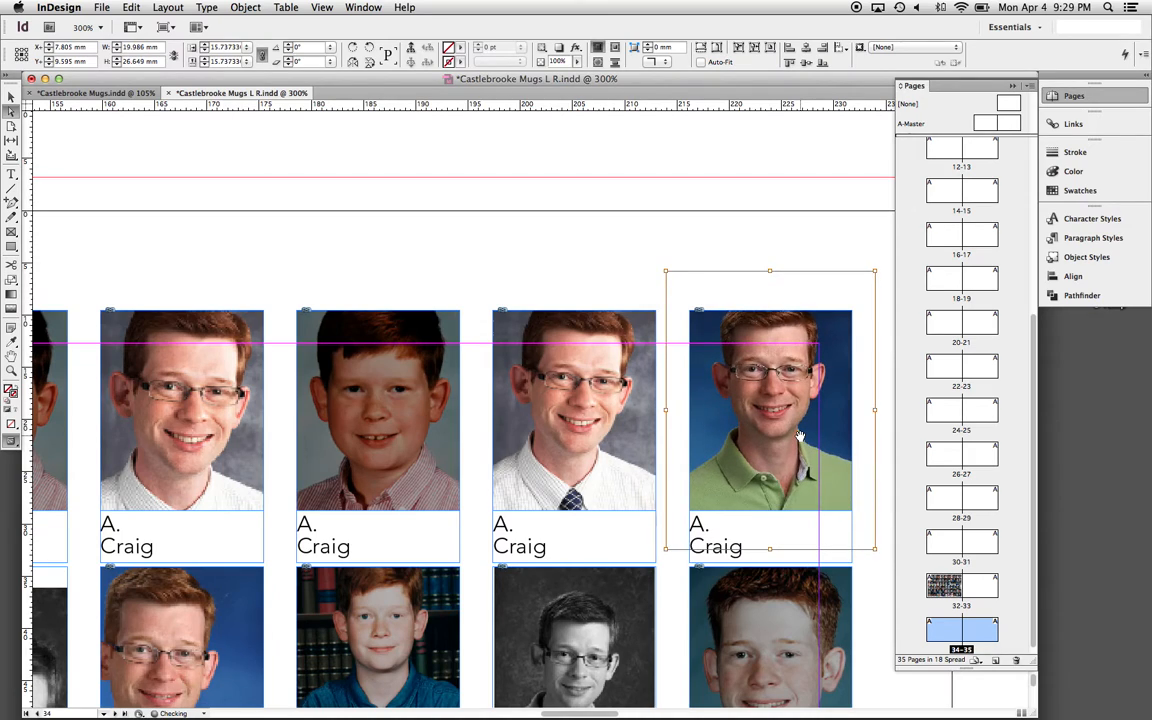
Enlarge the eleventh portrait's image to about 16.1% and move it down about 1.4 mm within its frame
key("super+period")
key("super+period")
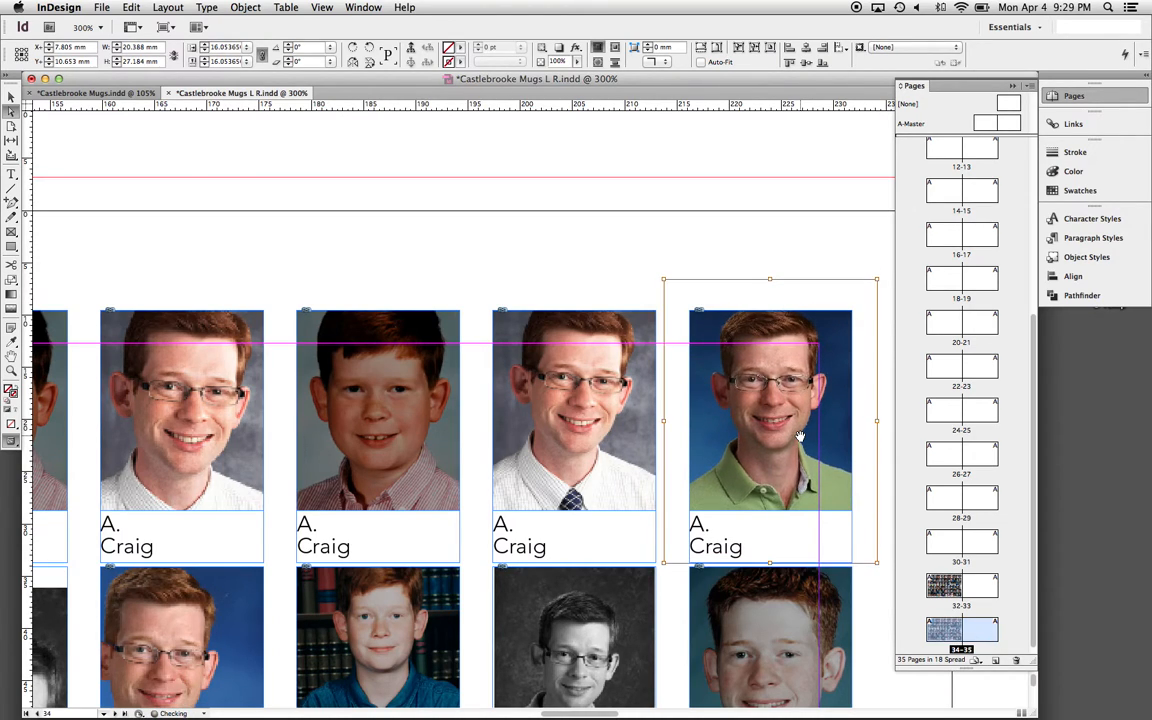
key("Up")
key("Escape")
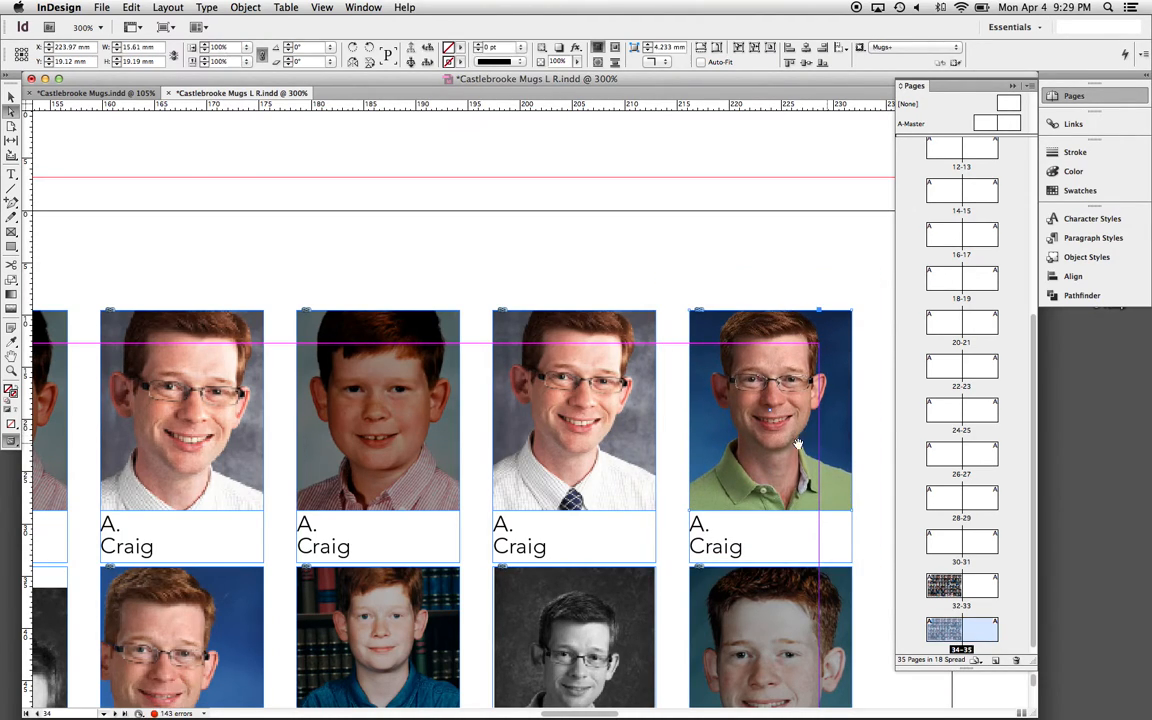
Review the adjusted first row at 150% zoom and save the Castlebrooke Mugs L R document
key("super+minus")
key("super+minus")
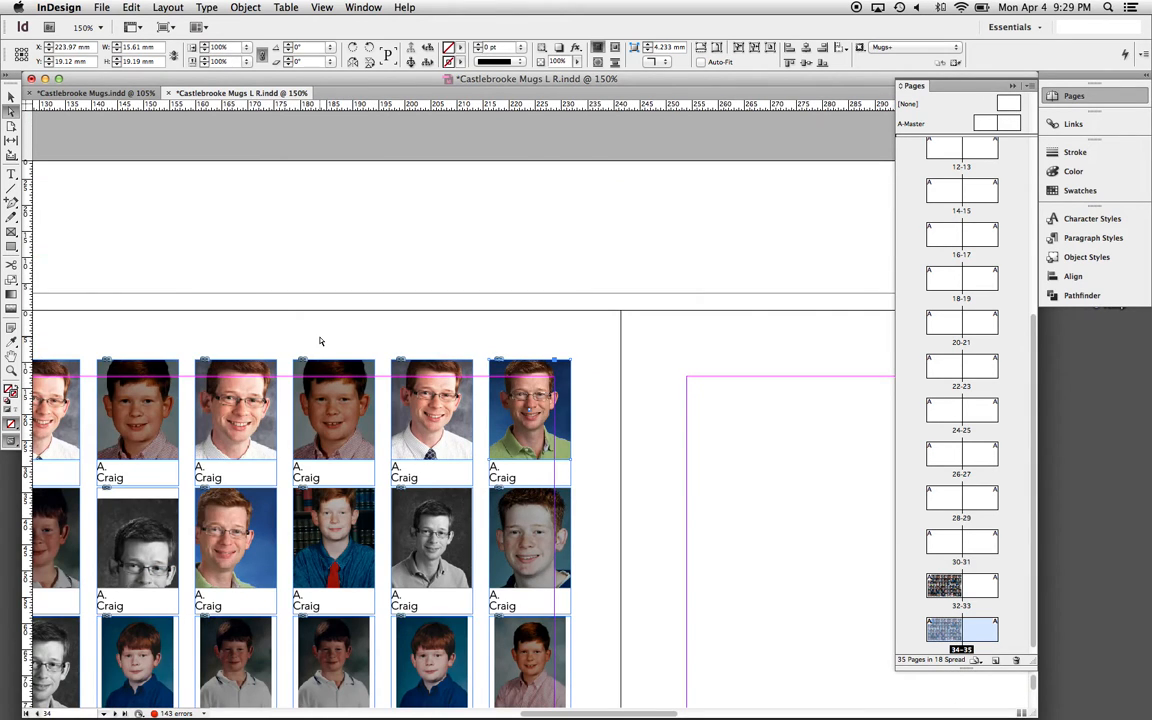
left_click_drag(231, 327, 609, 255)
left_click_drag(506, 261, 666, 249)
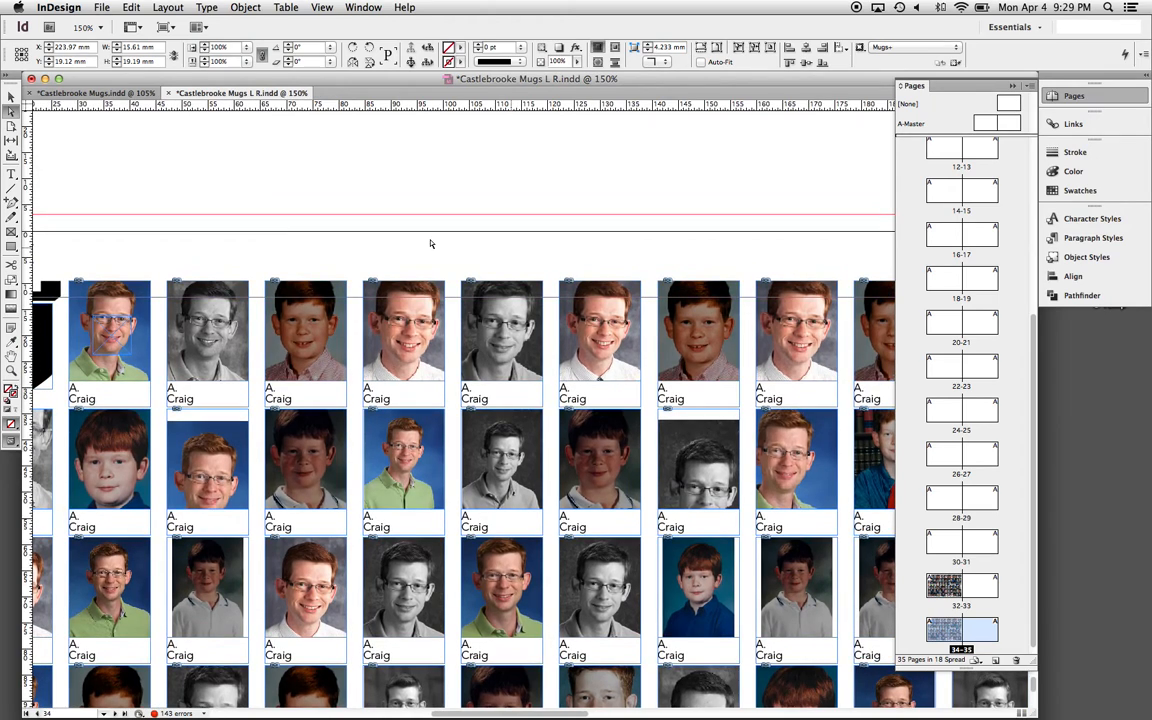
left_click(101, 7)
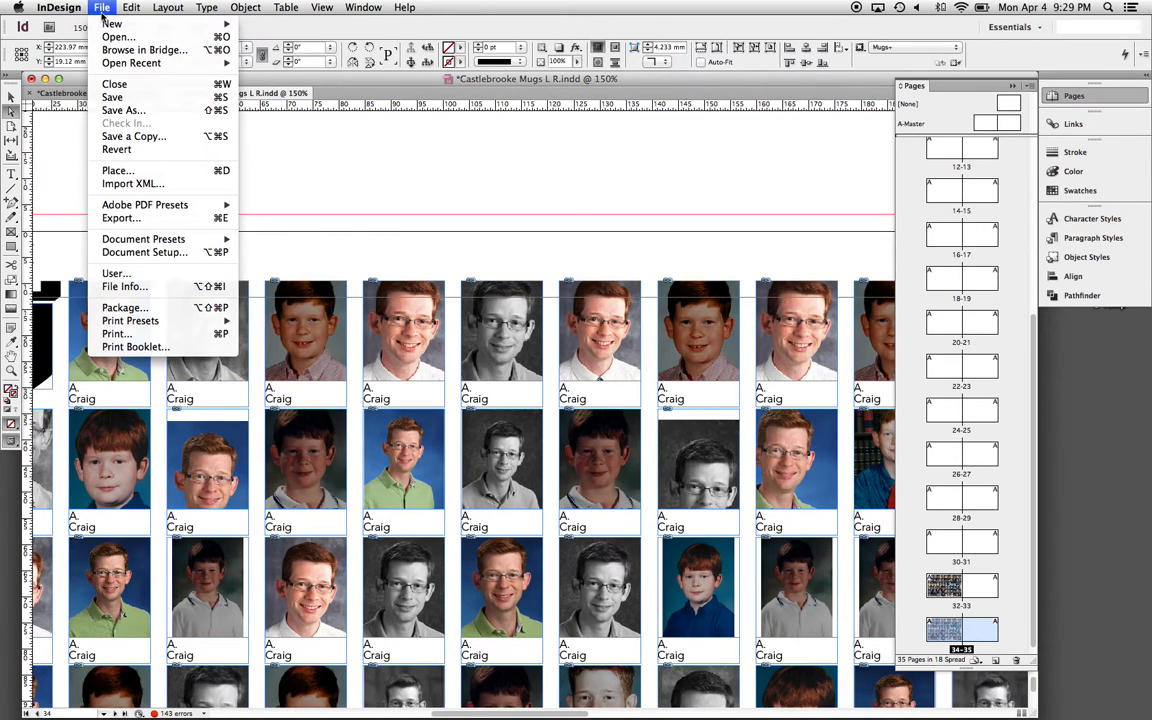
left_click(113, 100)
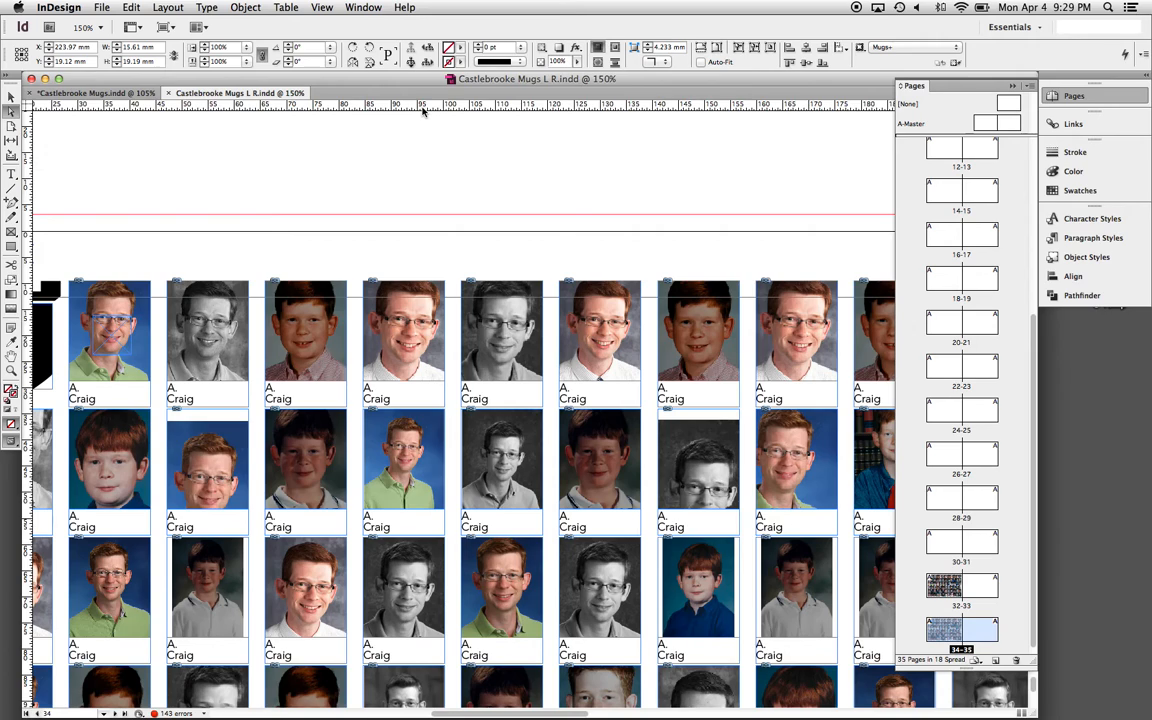
Place a horizontal guide along the first row's eye line and move the third portrait's image down about 0.4 mm to match it
left_click_drag(422, 110, 396, 319)
left_click(228, 330)
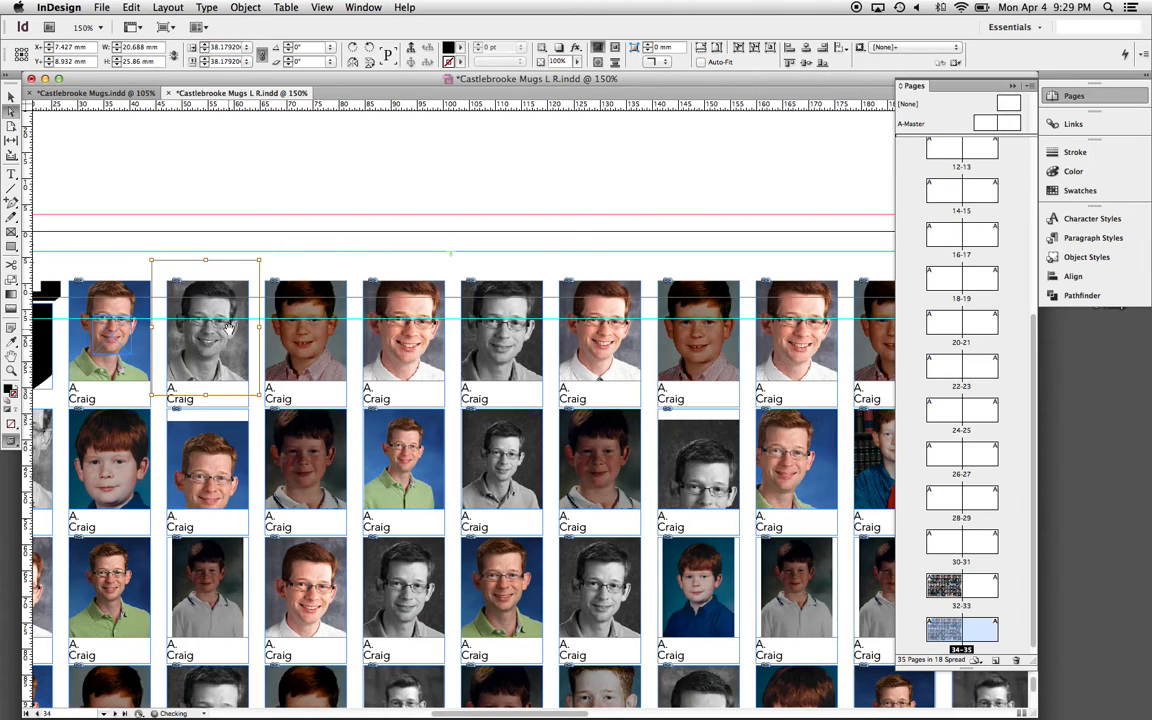
left_click(318, 339)
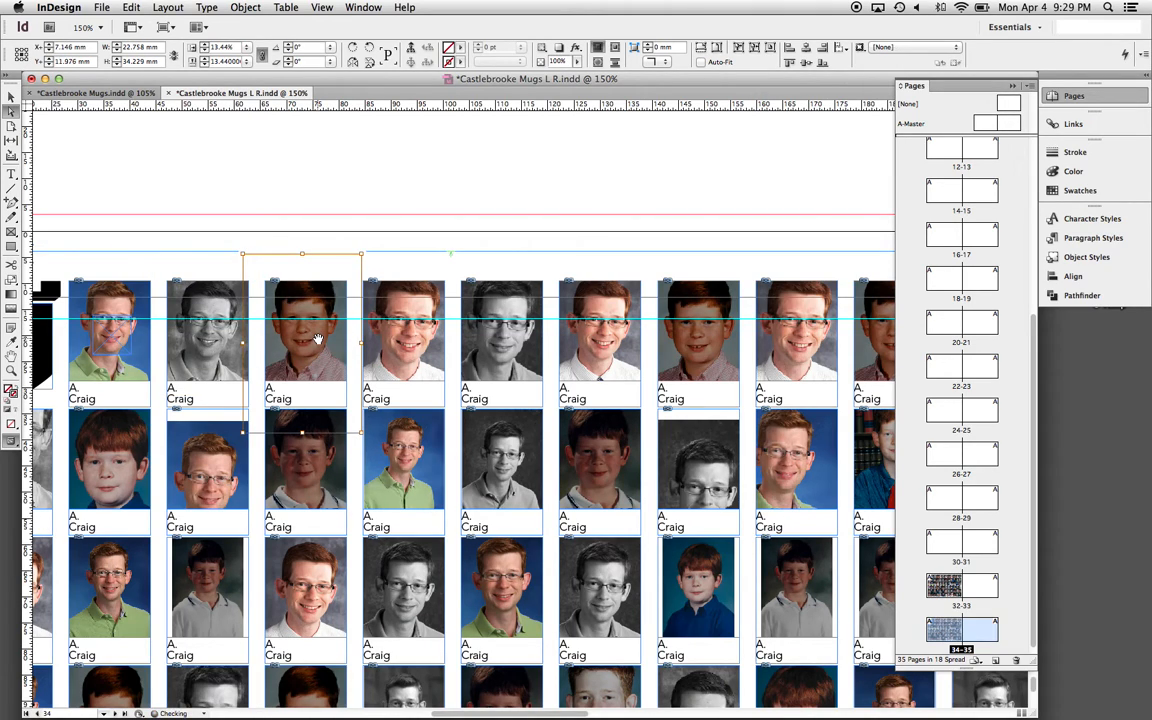
left_click(383, 336)
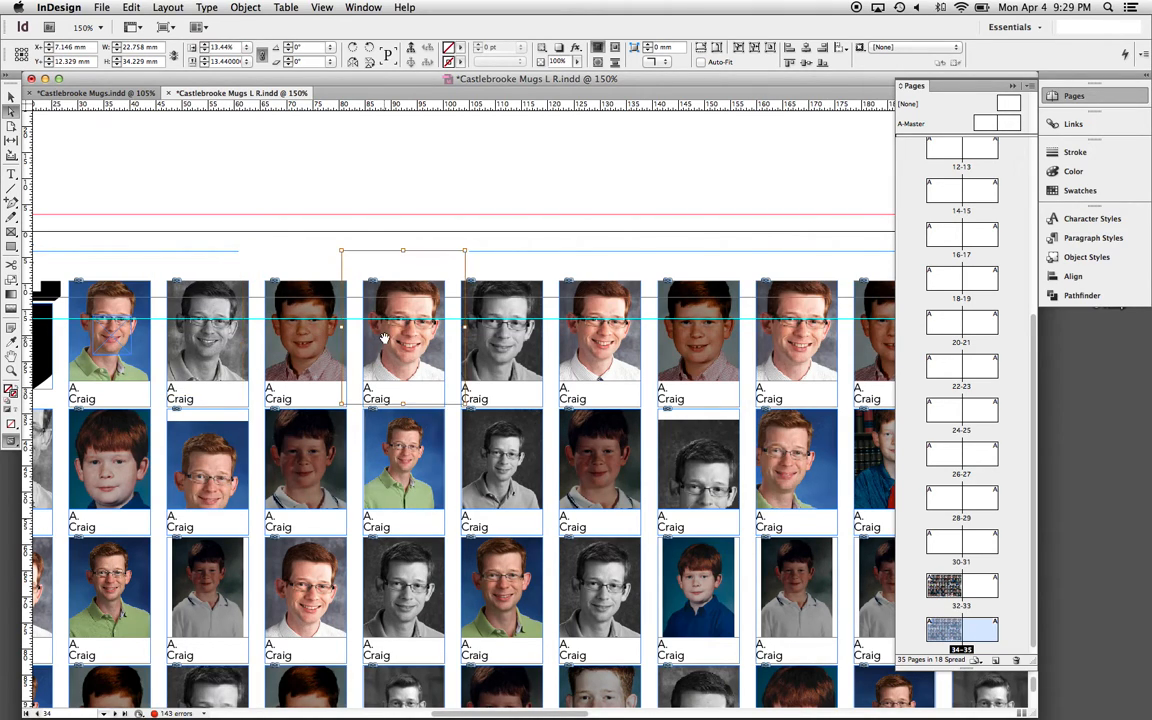
Nudge the fifth portrait's image up to the eye-line guide and check the sixth and seventh portraits' images against it
left_click(520, 338)
key("Up")
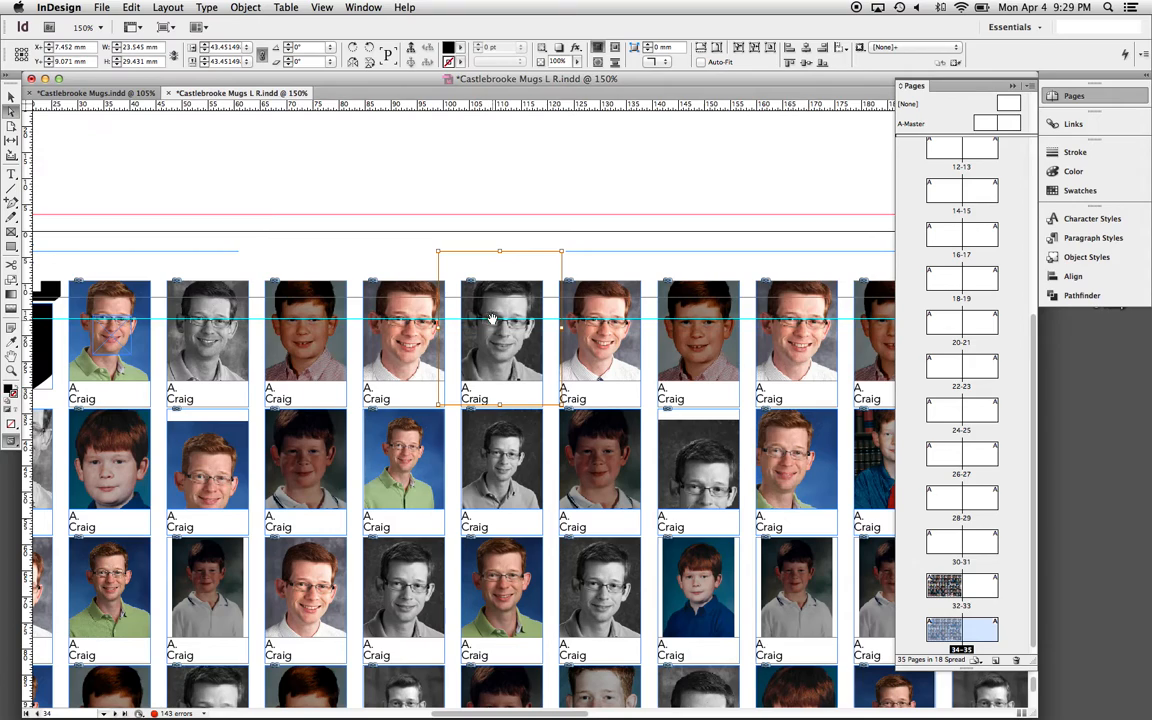
left_click(603, 341)
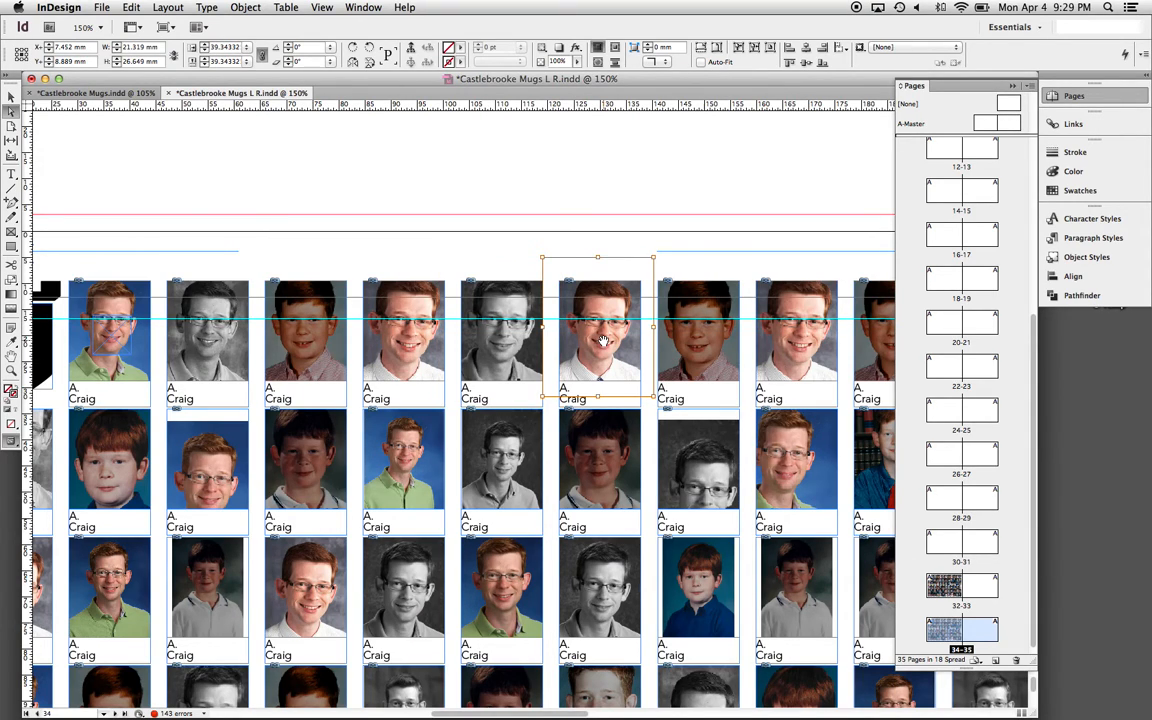
left_click(685, 341)
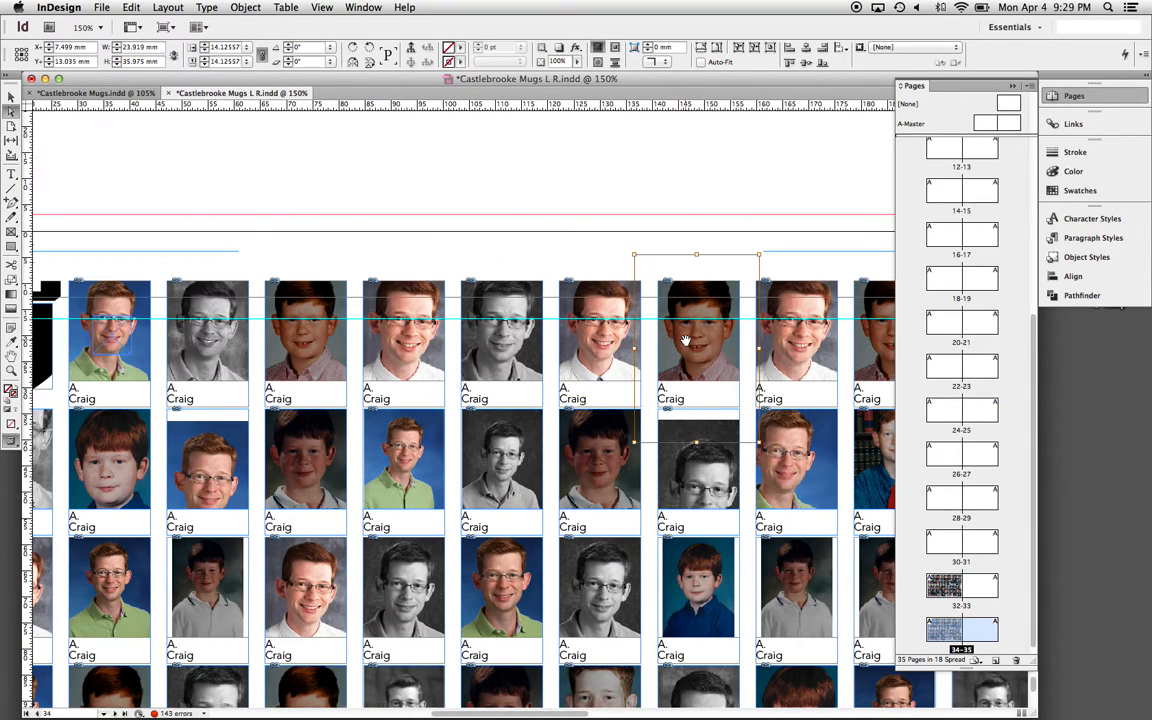
key("Escape")
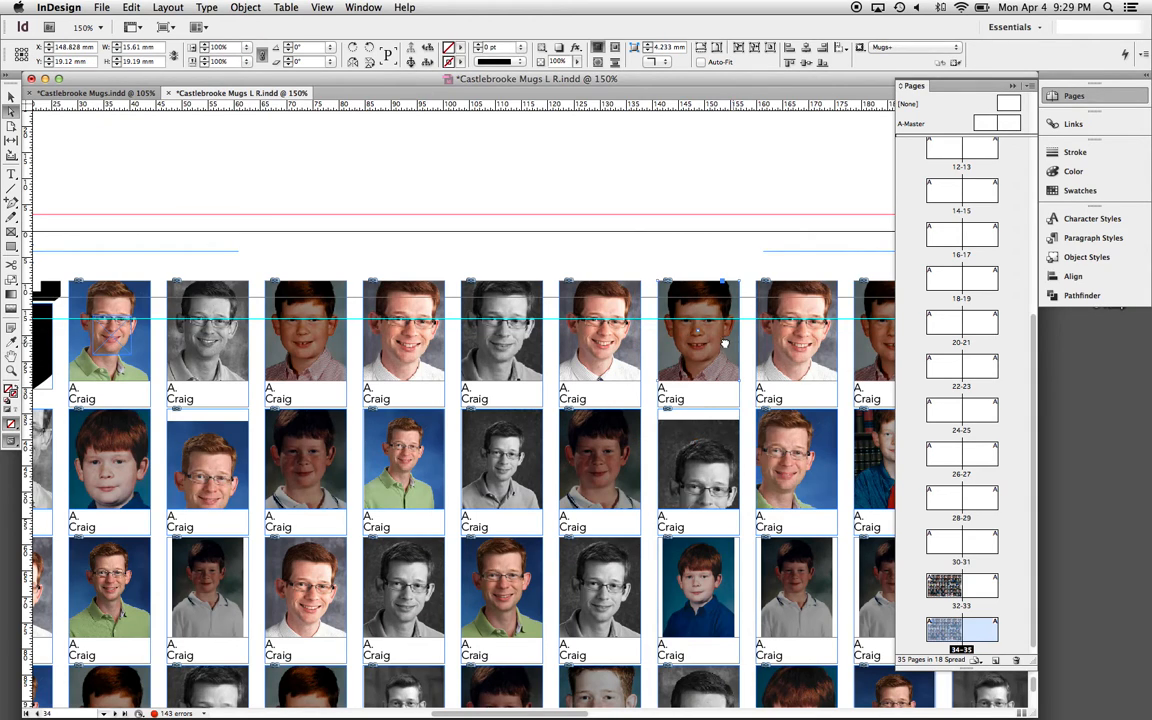
Enlarge the eleventh portrait's image in small steps to about 16.4% and preview the layout without guides and frame edges
left_click_drag(727, 342, 533, 341)
left_click(762, 348)
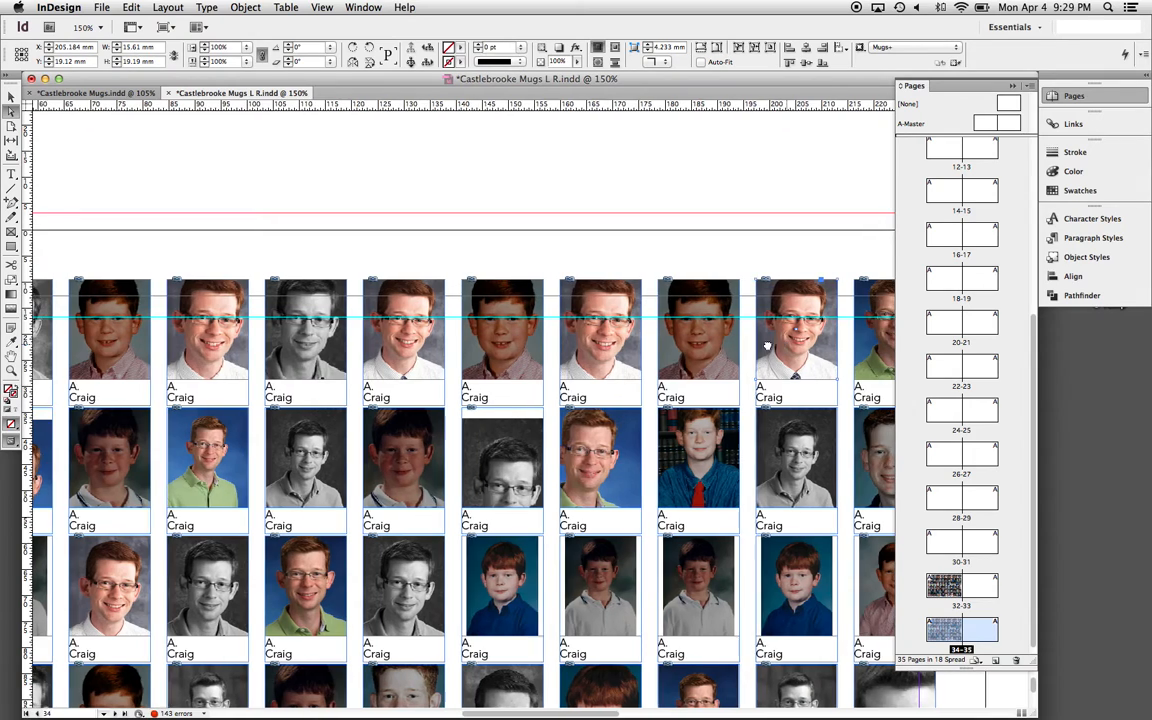
scroll(770, 345, "right", 5)
left_click(764, 347)
key("Escape")
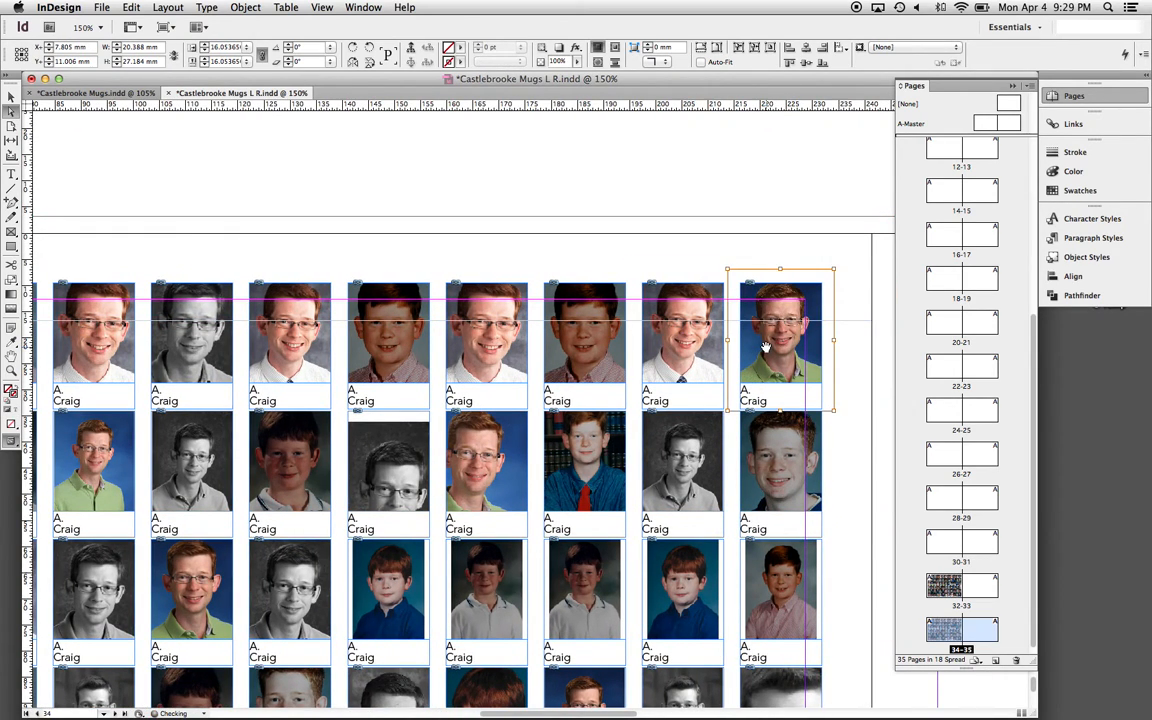
key("super+equal")
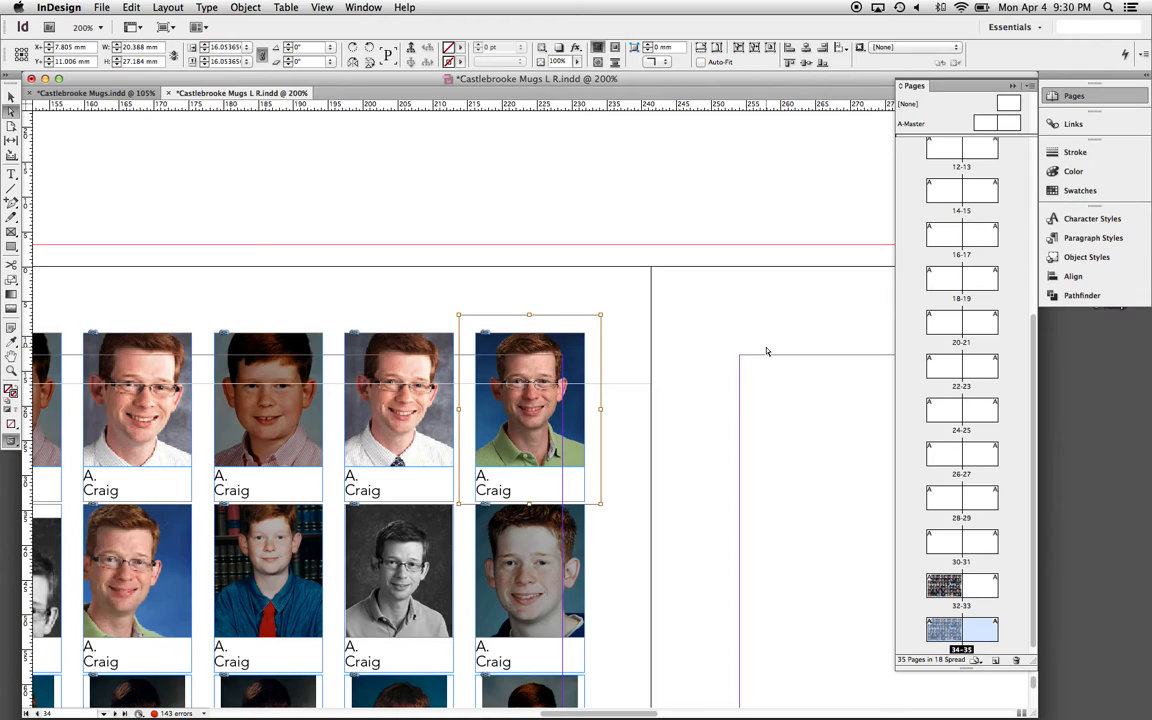
key("super+period")
key("super+period")
key("super+period")
key("super+period")
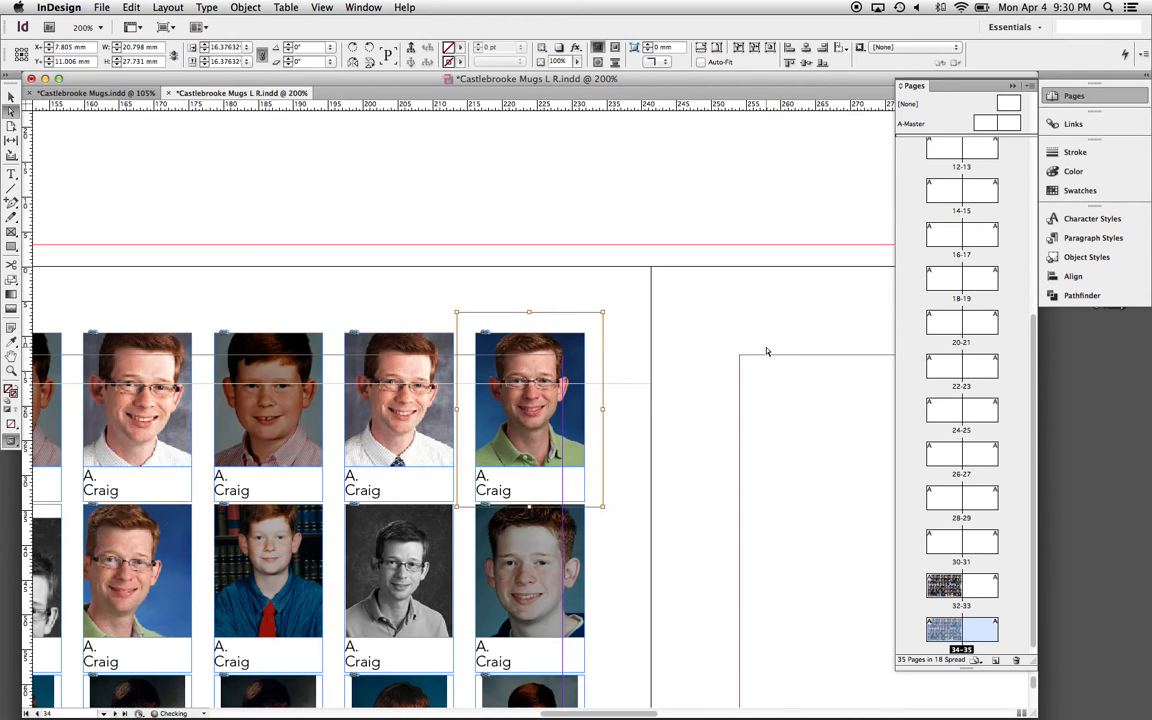
key("super+period")
key("super+comma")
key("super+comma")
left_click(541, 335)
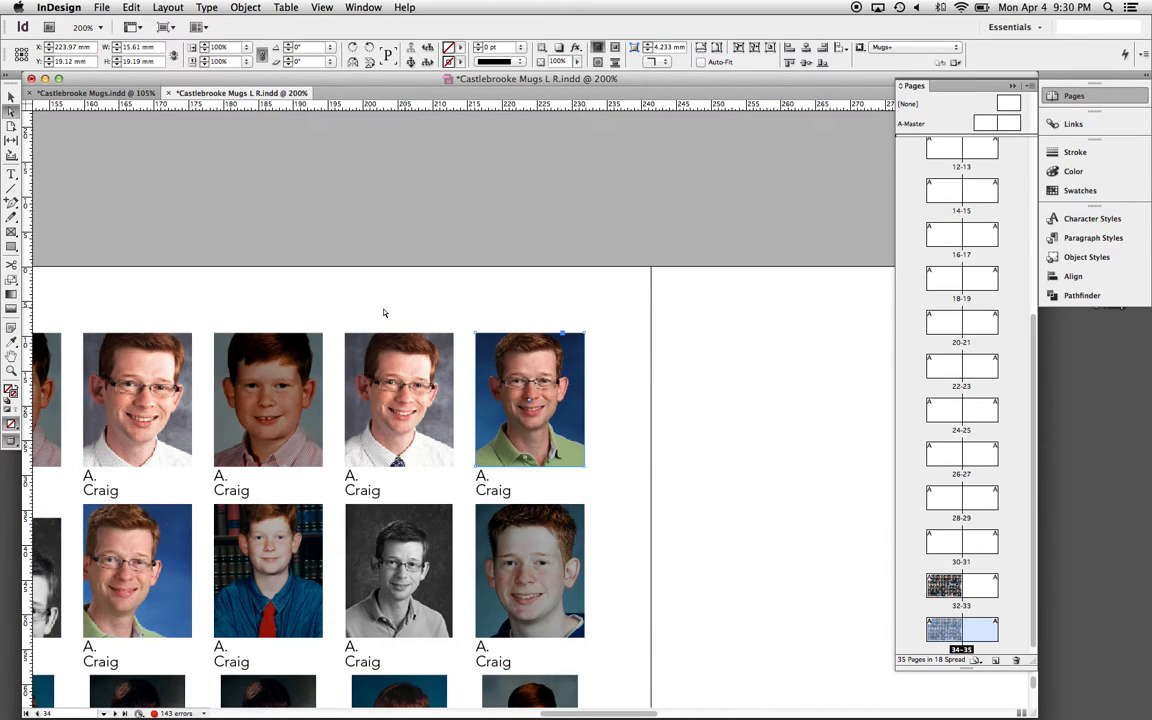
Examine the adjusted first row in preview and compare it with the portrait rows in the Castlebrooke Mugs document
scroll(433, 312, "left", 8)
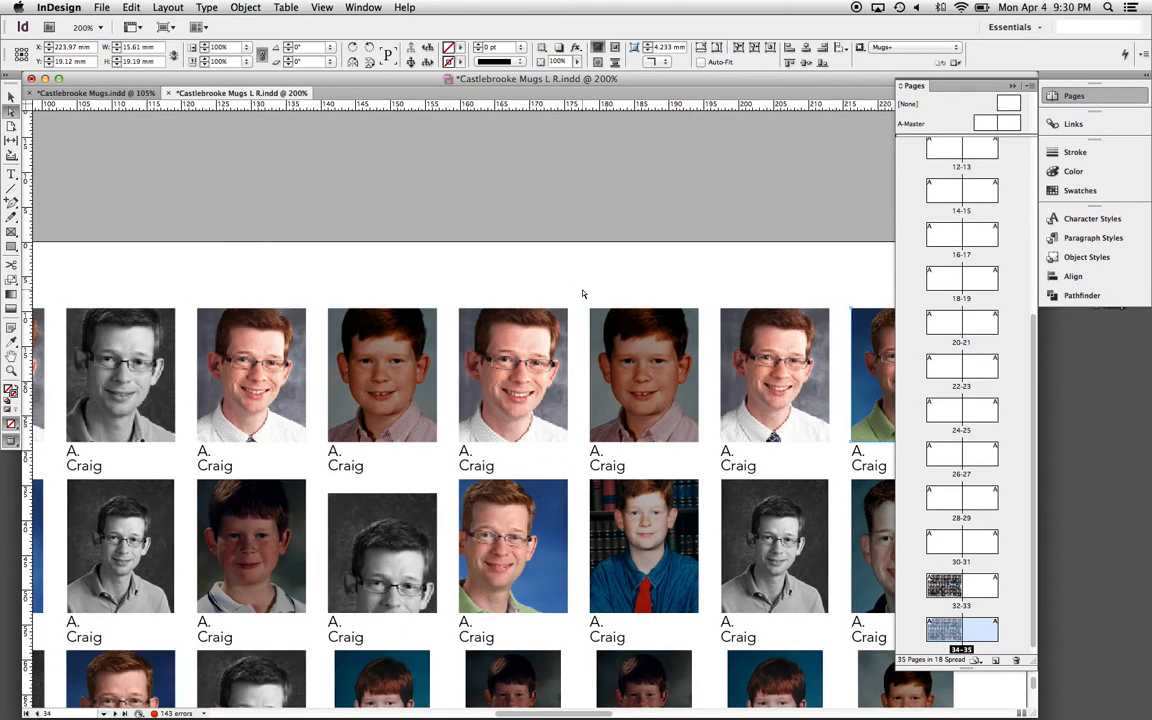
key("super+minus")
scroll(579, 288, "left", 7)
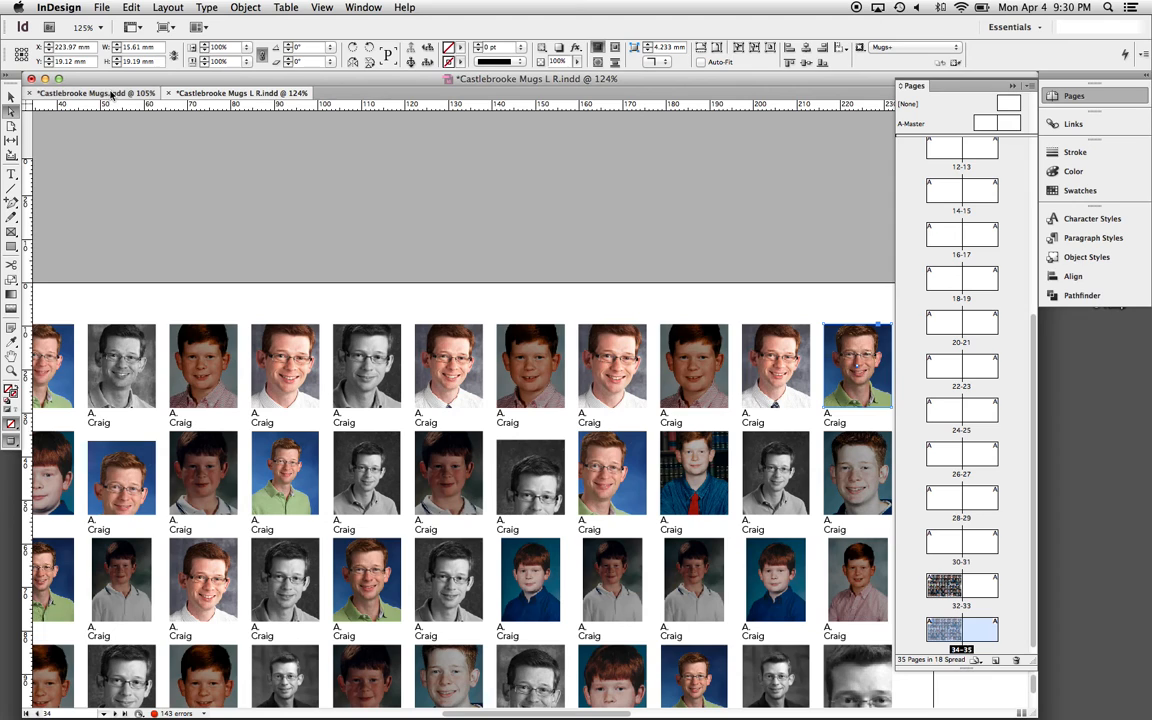
left_click(140, 93)
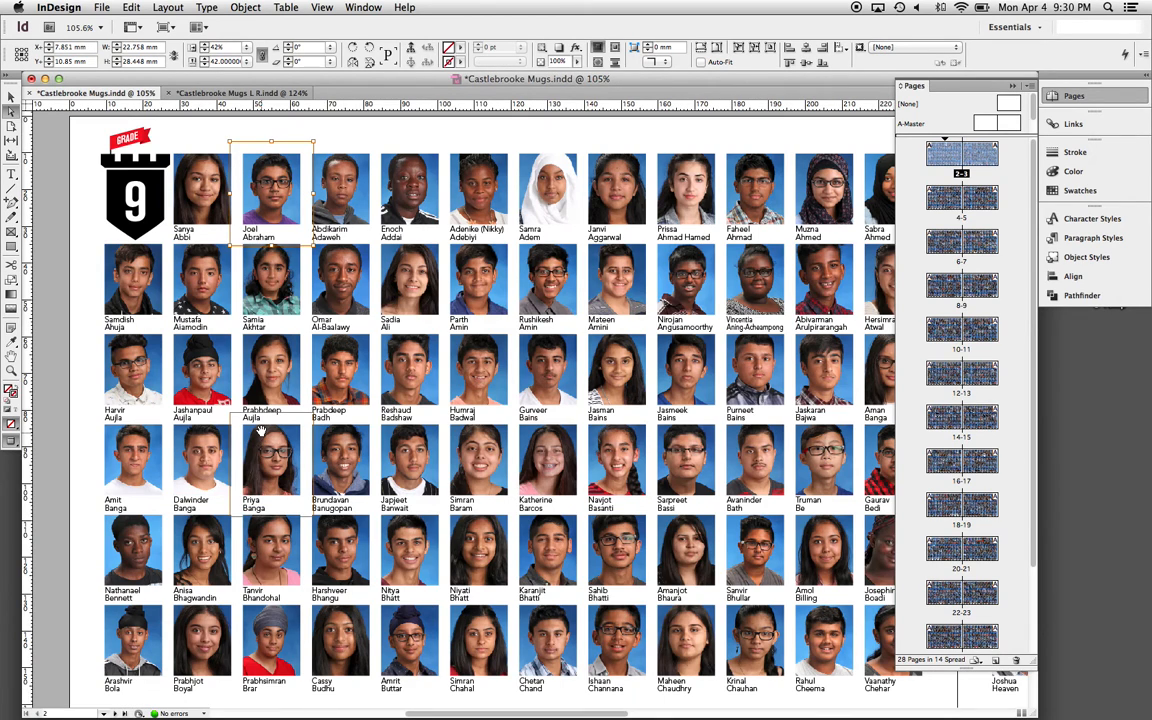
left_click(233, 93)
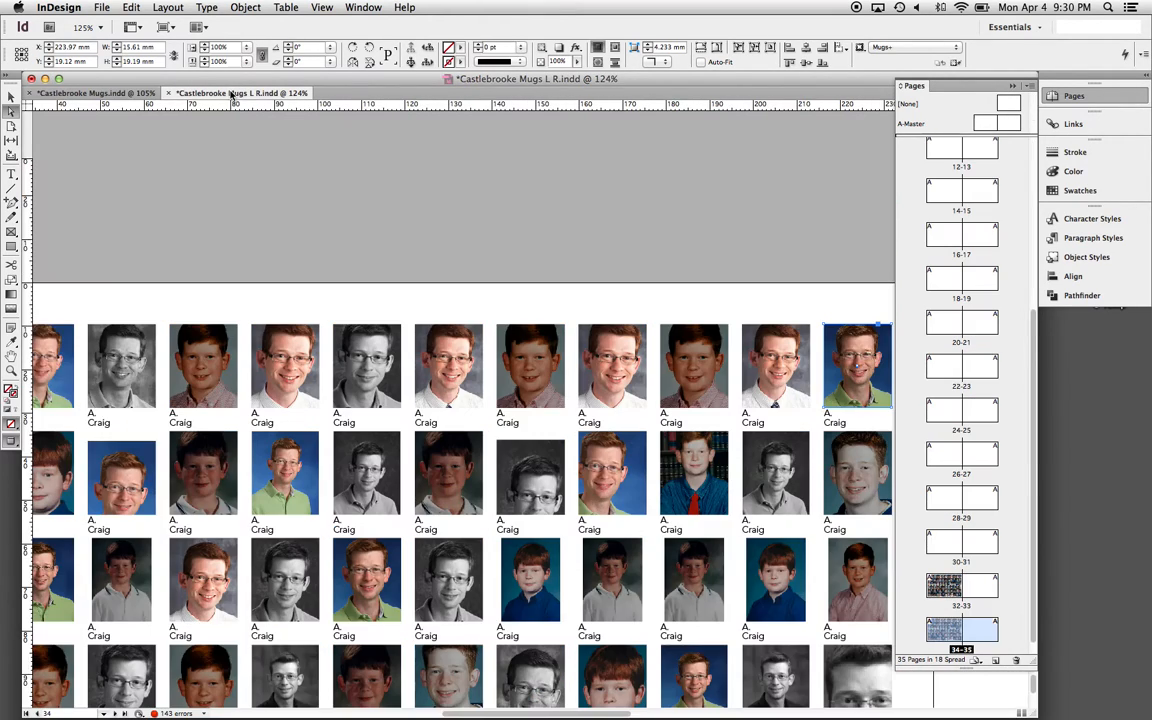
left_click_drag(202, 310, 353, 180)
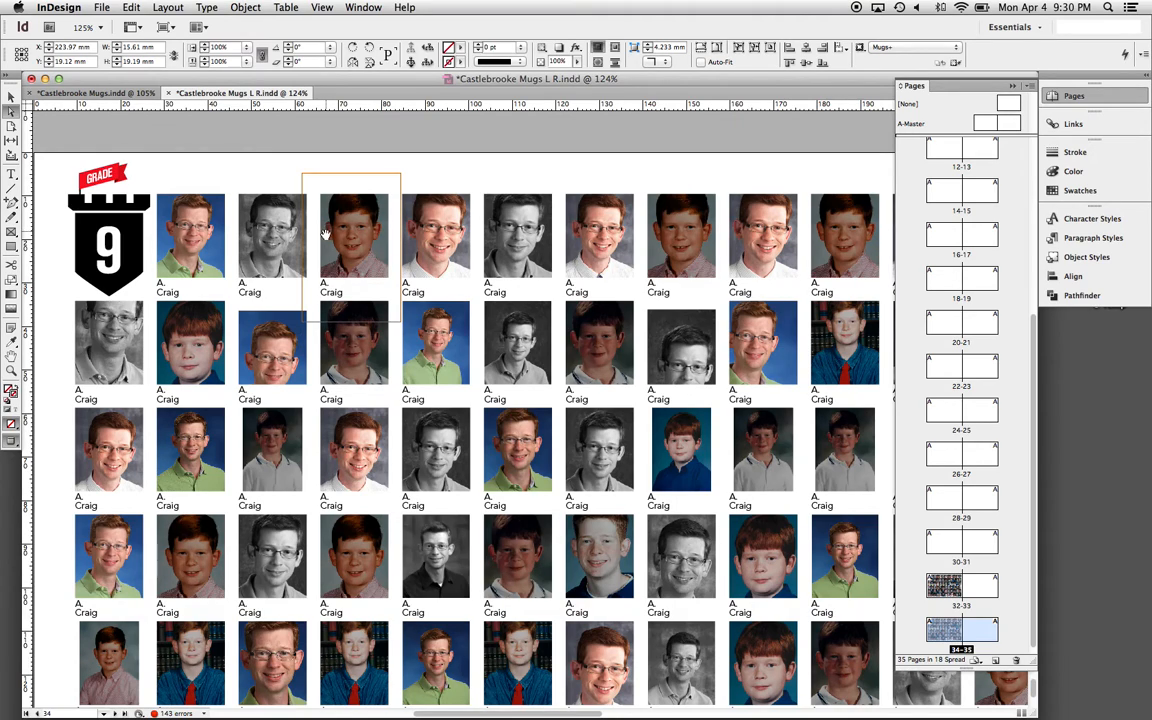
Switch to Safari and view the 2014 Mercedes-Benz S-Class exterior and dashboard photos
mouse_move(729, 708)
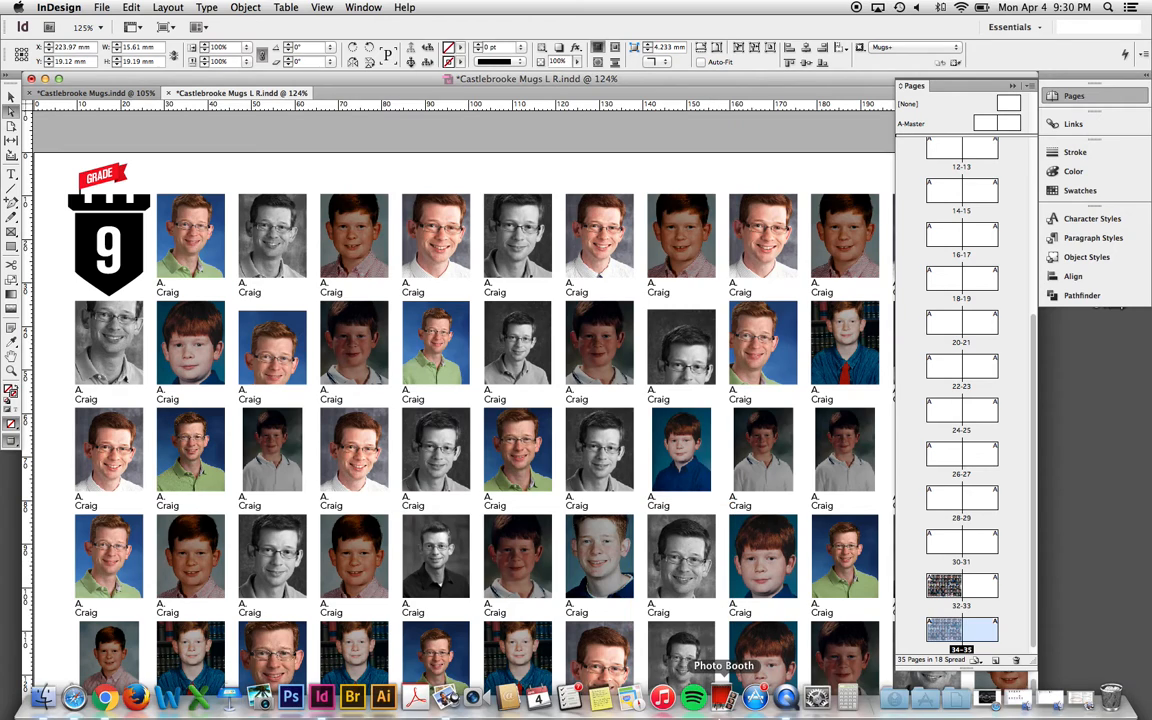
left_click(985, 706)
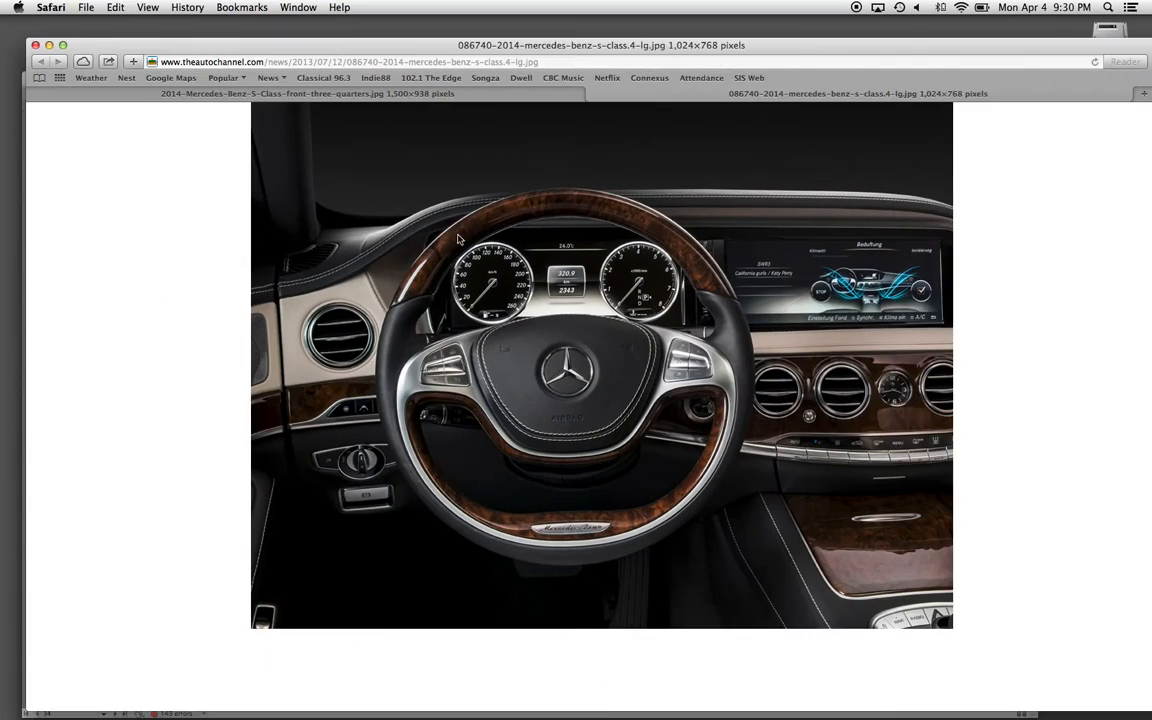
left_click(434, 94)
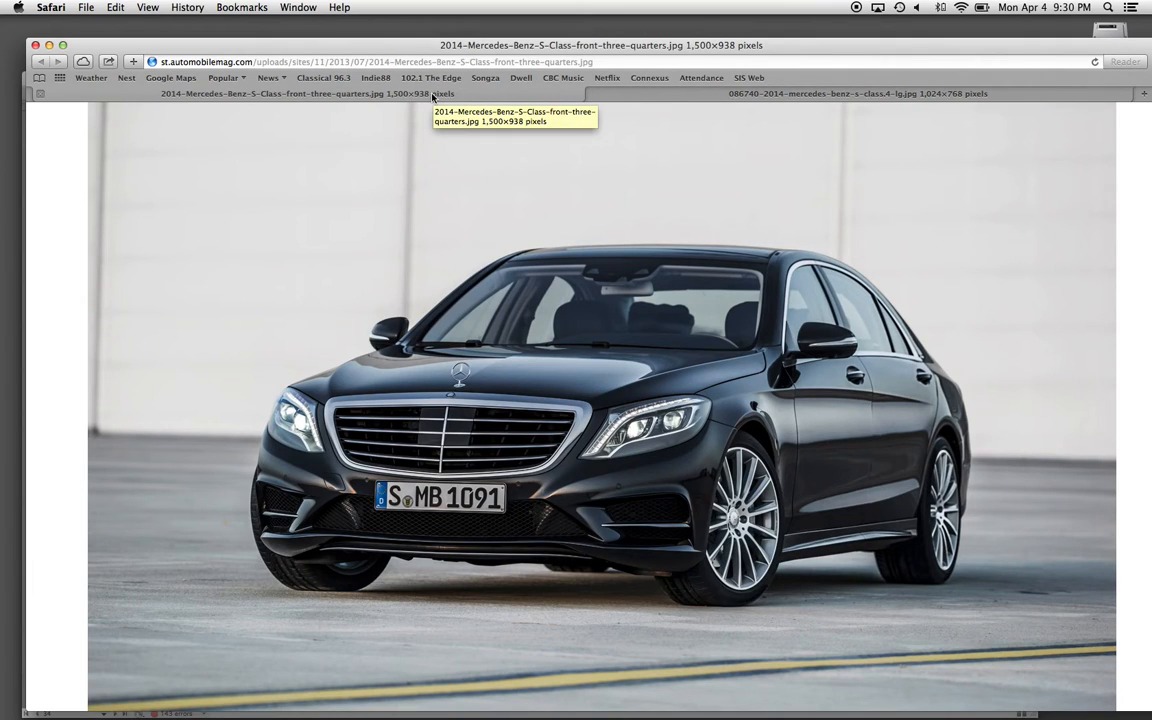
left_click(643, 96)
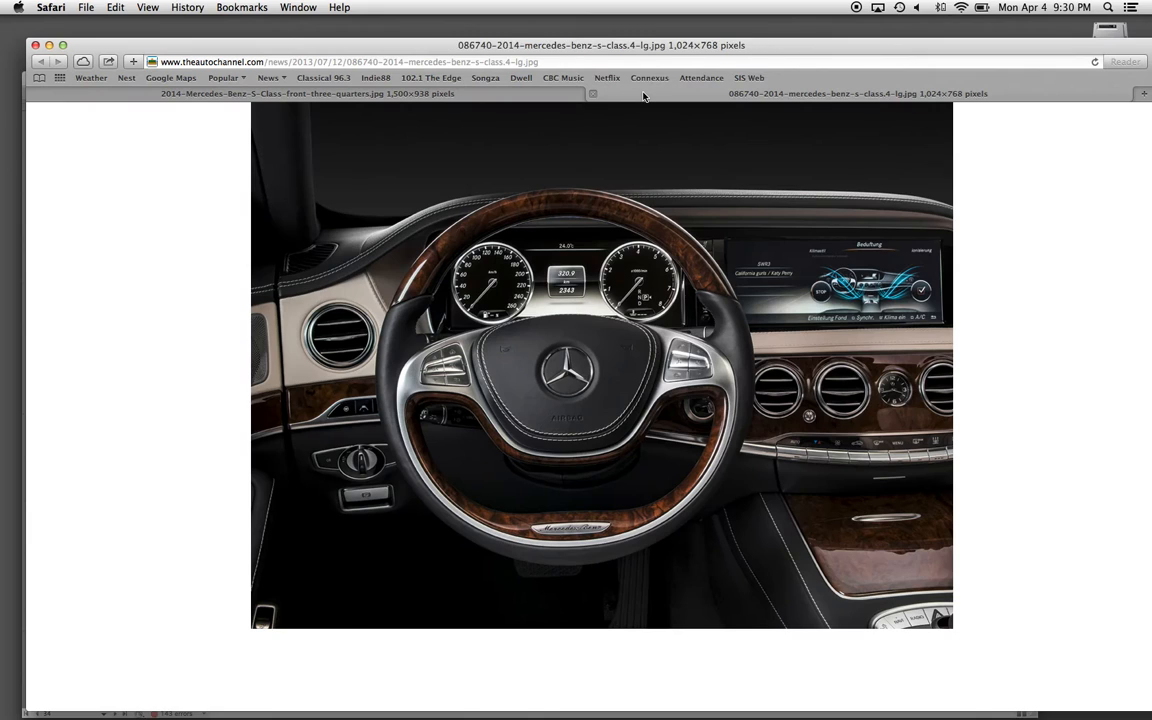